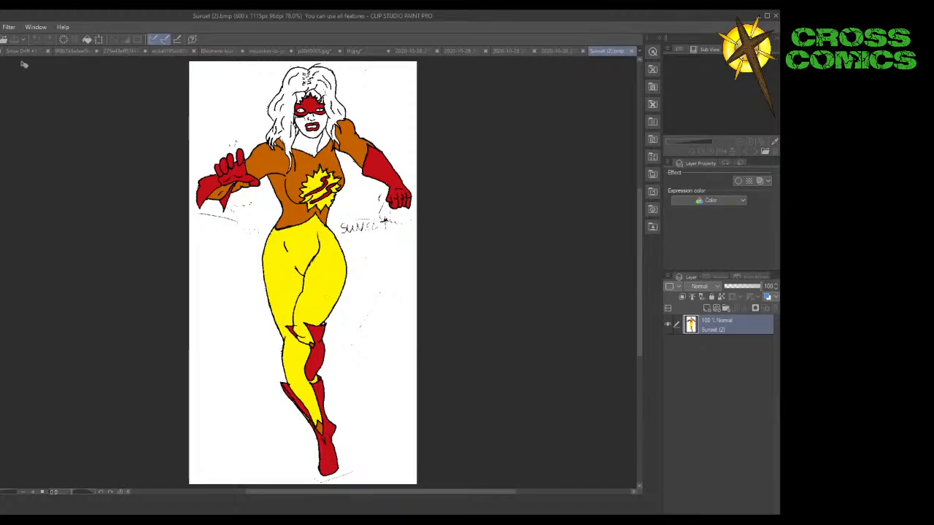
Bring up the 2020-10-28_211353.jpg line drawing and show the figure's unfinished feet up close.
click(417, 51)
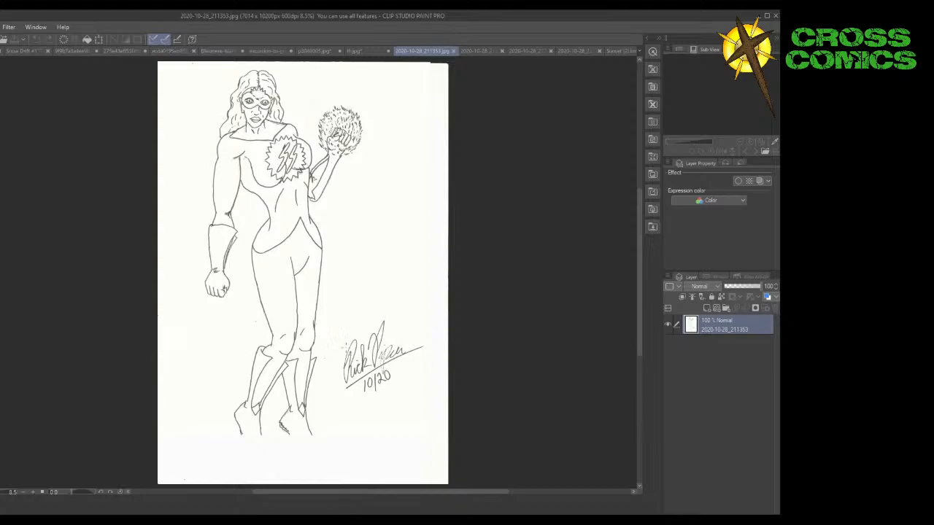
scroll(345, 343, up, 2)
scroll(347, 346, up, 1)
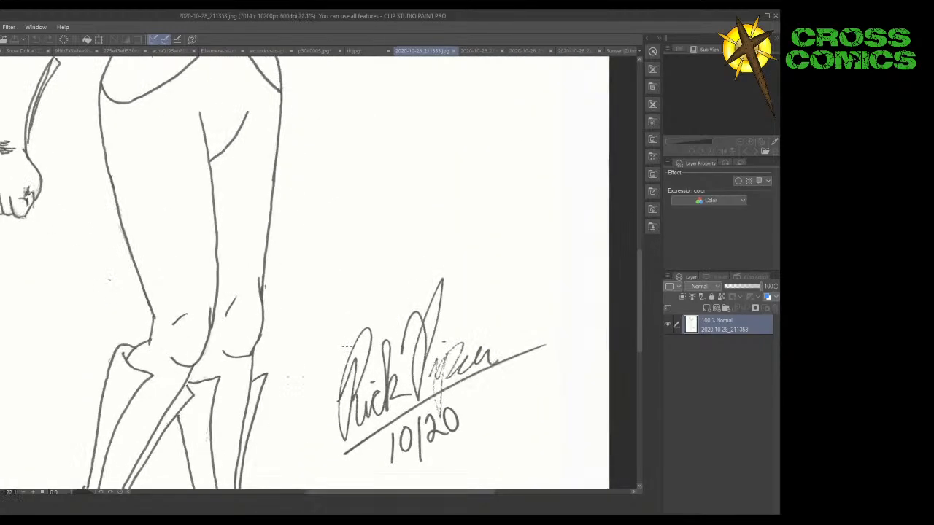
scroll(347, 346, up, 1)
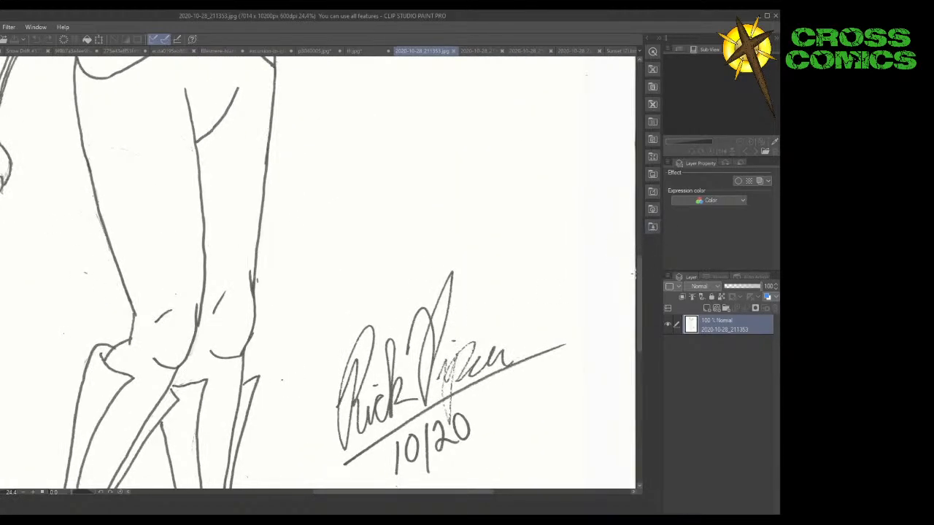
mouse_move(640, 275)
mouse_down()
mouse_move(646, 355)
mouse_move(655, 330)
mouse_up()
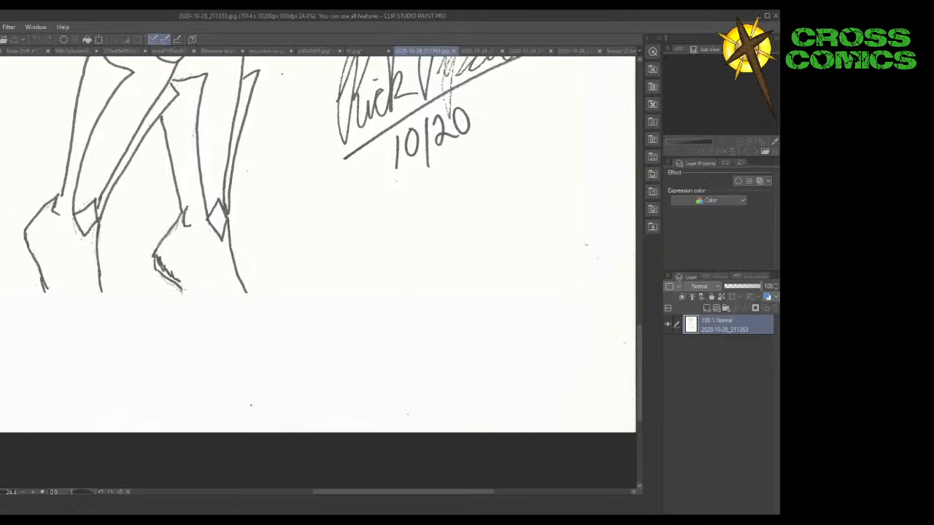
mouse_move(181, 286)
mouse_down()
mouse_move(186, 316)
mouse_move(195, 317)
mouse_up()
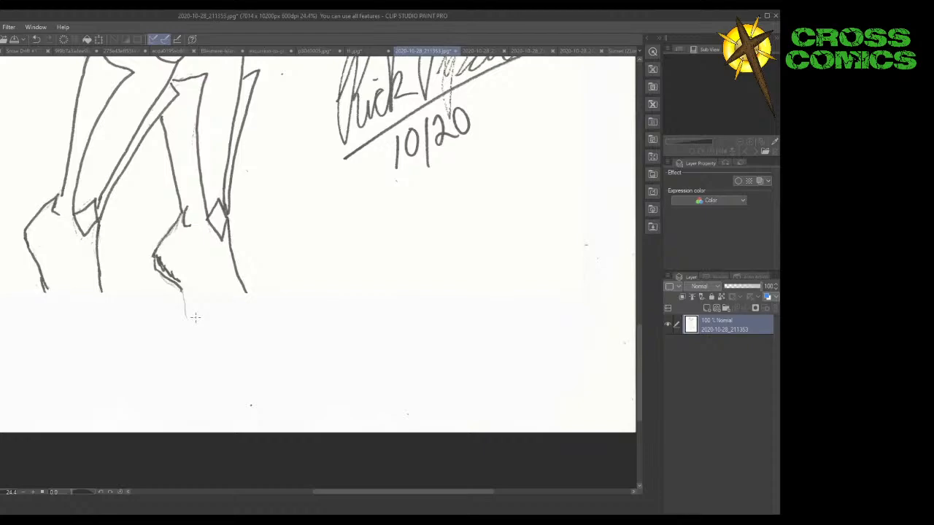
key(ctrl+z)
mouse_move(181, 289)
mouse_down()
mouse_move(198, 328)
mouse_move(243, 331)
mouse_up()
key(ctrl+z)
mouse_move(182, 302)
mouse_down()
mouse_move(216, 335)
mouse_move(252, 339)
mouse_move(239, 283)
mouse_up()
key(ctrl+z)
Draw curved toe outlines that close off both unfinished feet, and join the open line at the boot cuff.
mouse_move(183, 290)
mouse_down()
mouse_move(199, 329)
mouse_move(245, 341)
mouse_move(255, 332)
mouse_move(246, 288)
mouse_up()
mouse_move(46, 290)
mouse_down()
mouse_move(79, 328)
mouse_move(103, 318)
mouse_move(102, 290)
mouse_up()
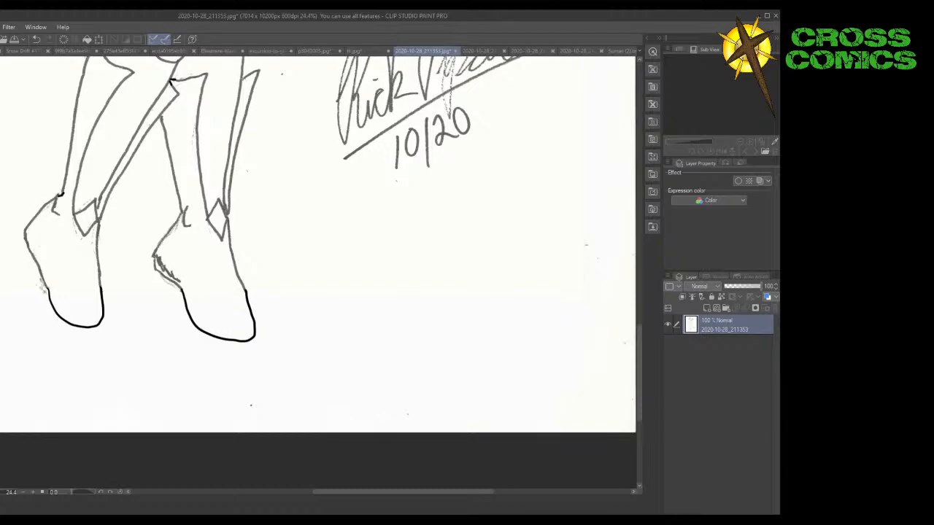
drag(240, 80, 251, 73)
scroll(640, 372, up, 1)
drag(640, 377, 639, 295)
scroll(639, 288, down, 1)
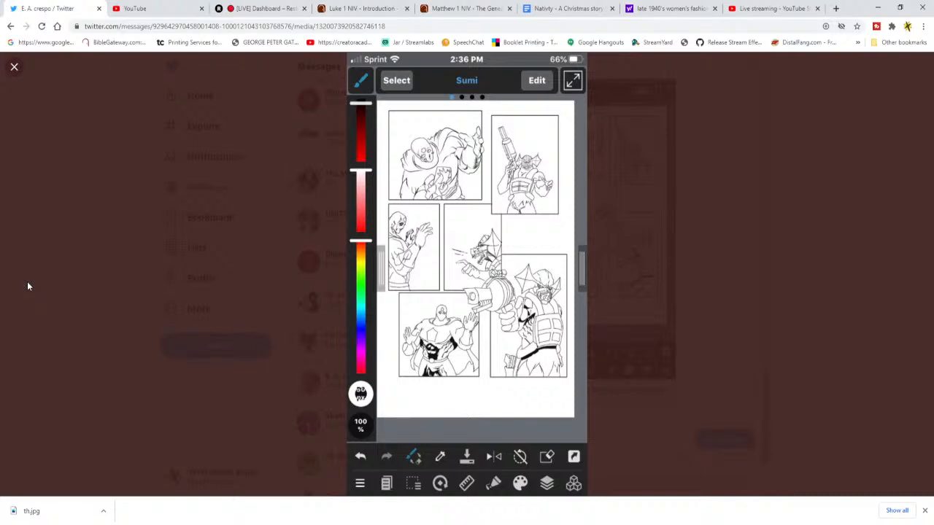
Close the enlarged comic page image in the Twitter conversation and switch back to Clip Studio Paint.
click(28, 286)
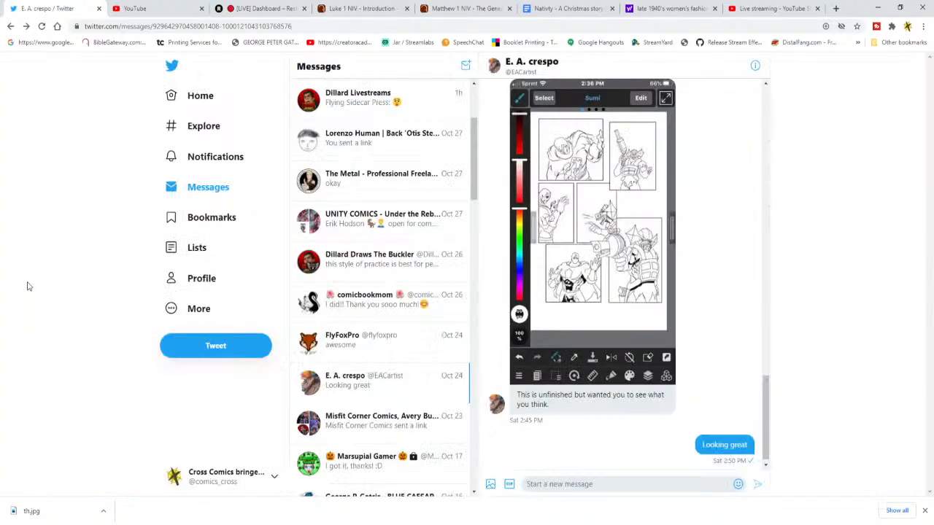
click(356, 524)
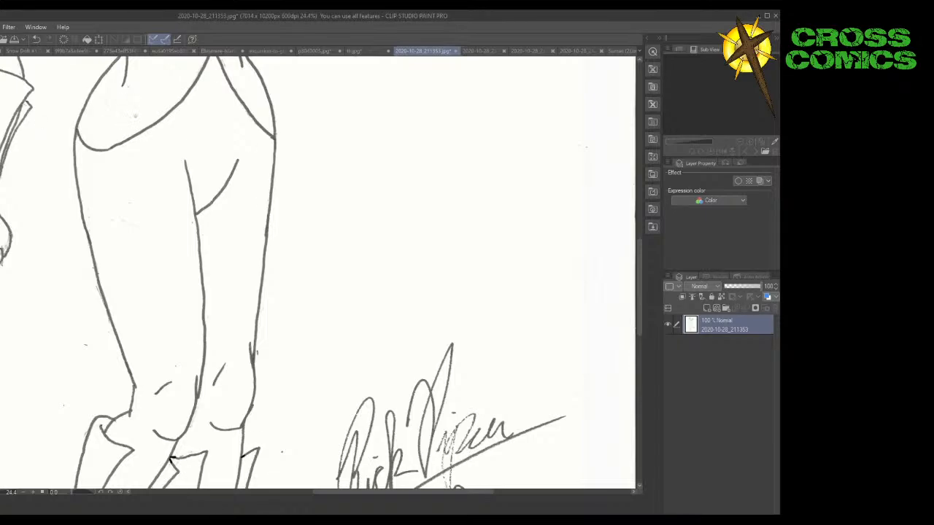
Bring up the Snow Drift #1 page and hide Frame 2's topmost photo layer, the snowfield with white hares.
scroll(219, 178, down, 1)
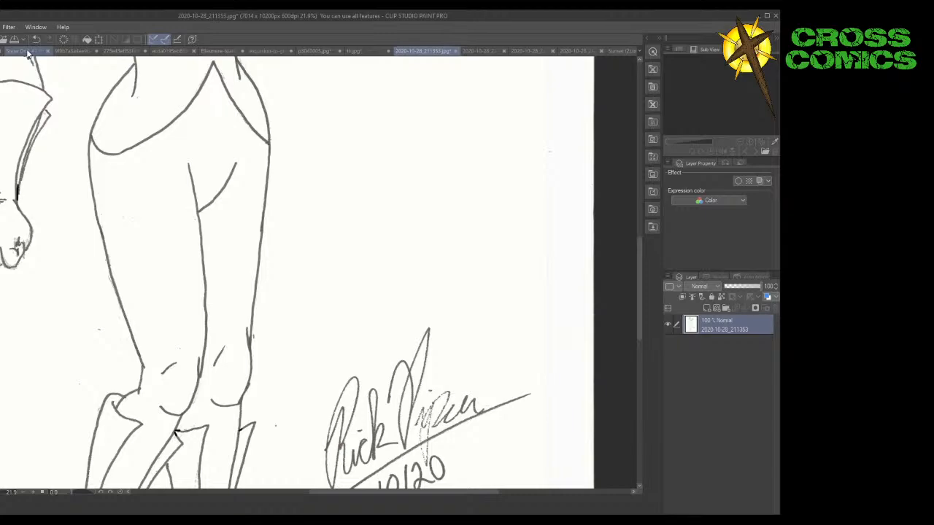
click(27, 52)
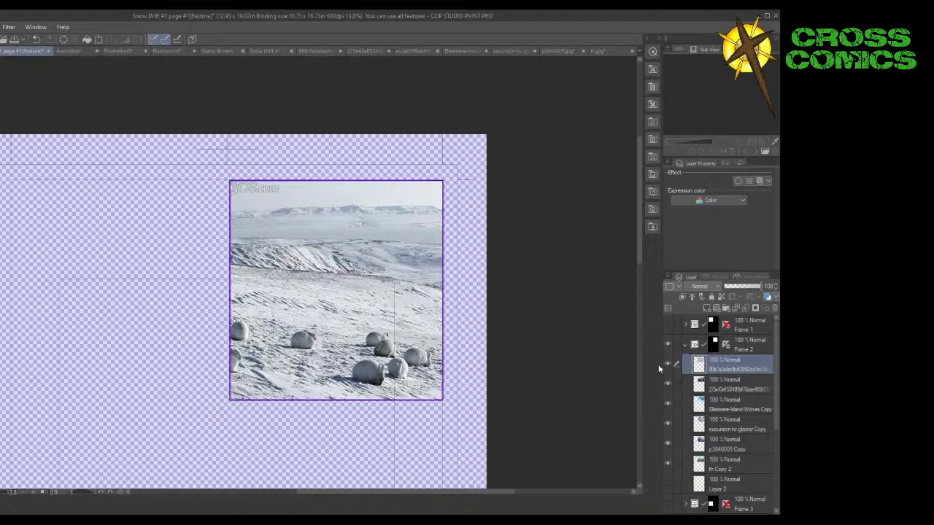
scroll(289, 360, up, 2)
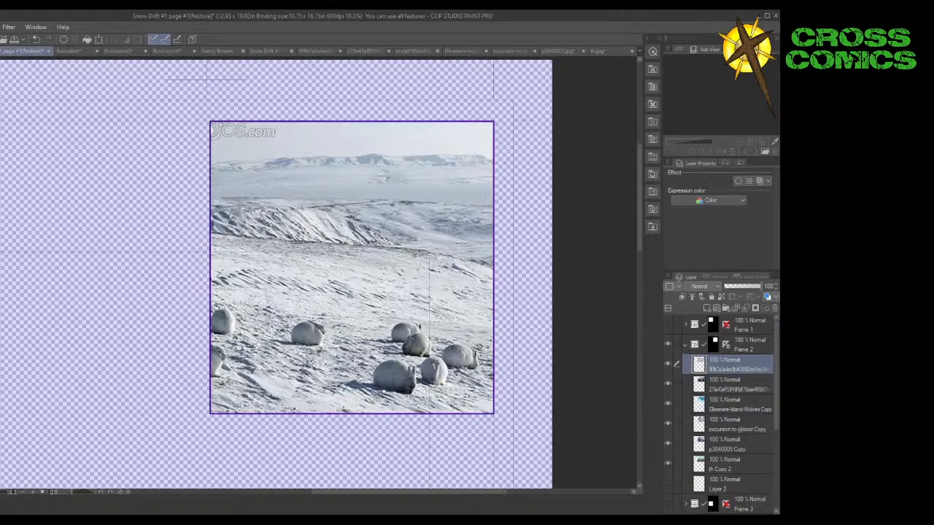
scroll(289, 361, up, 2)
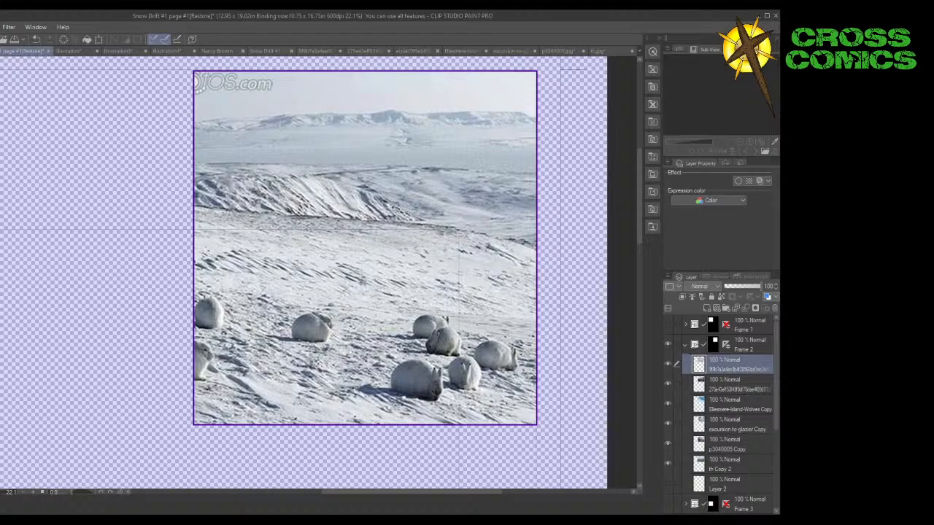
click(668, 364)
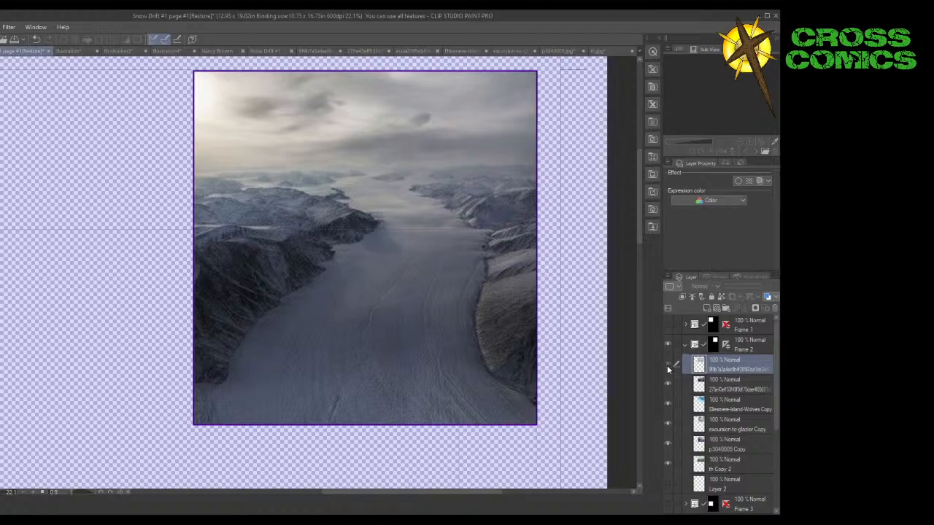
click(668, 364)
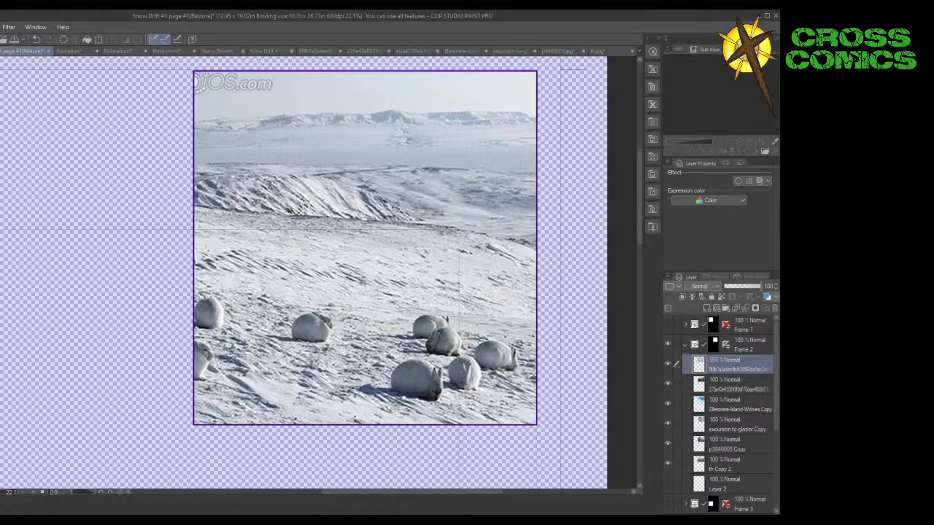
click(667, 363)
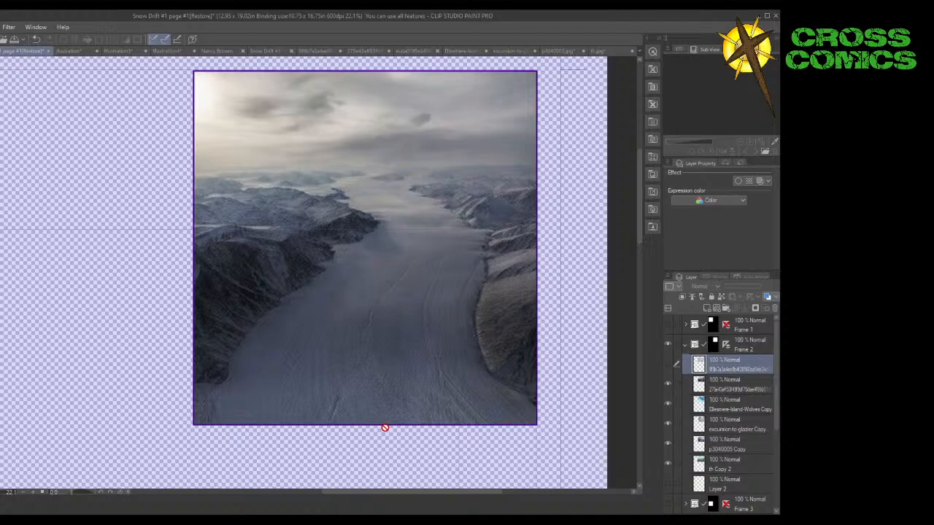
Show Frame 1 to view its inked figure beside the glacier valley photo in Frame 2.
click(665, 326)
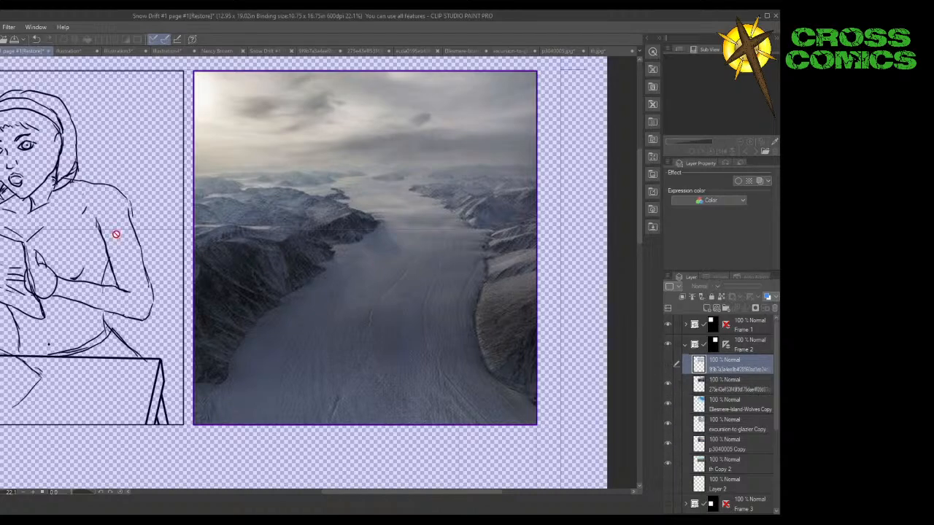
scroll(89, 310, down, 3)
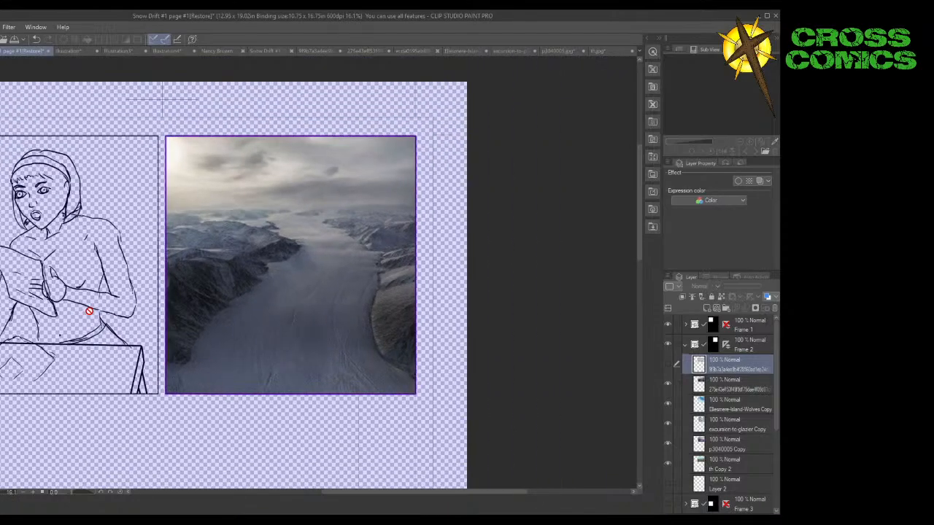
scroll(90, 311, up, 2)
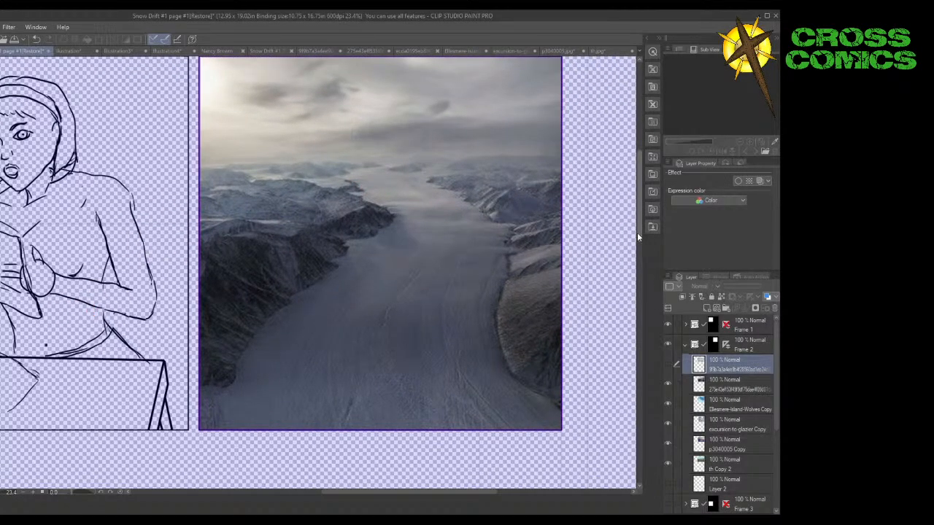
scroll(637, 231, up, 2)
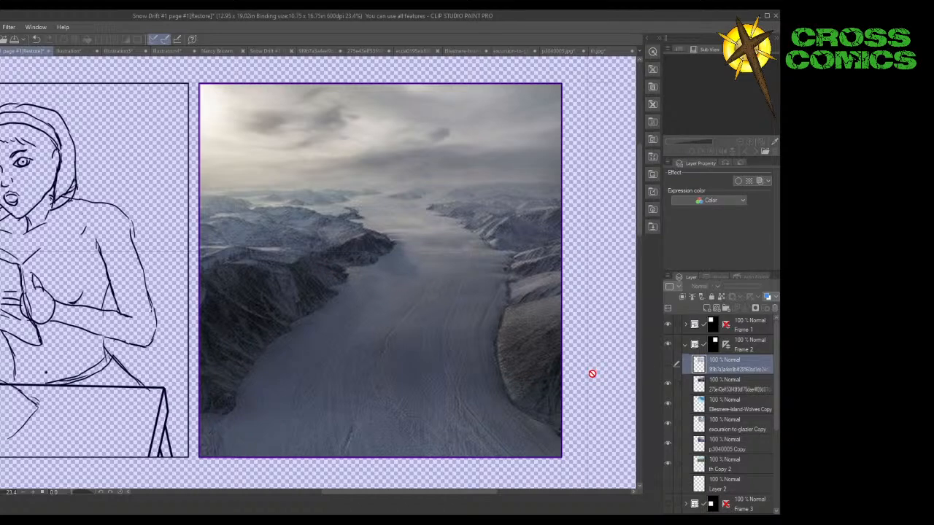
Compare the background photos in Frame 2 and hide the dark glacier valley layer in favour of Ellesmere-Island-Wolves Copy.
click(667, 383)
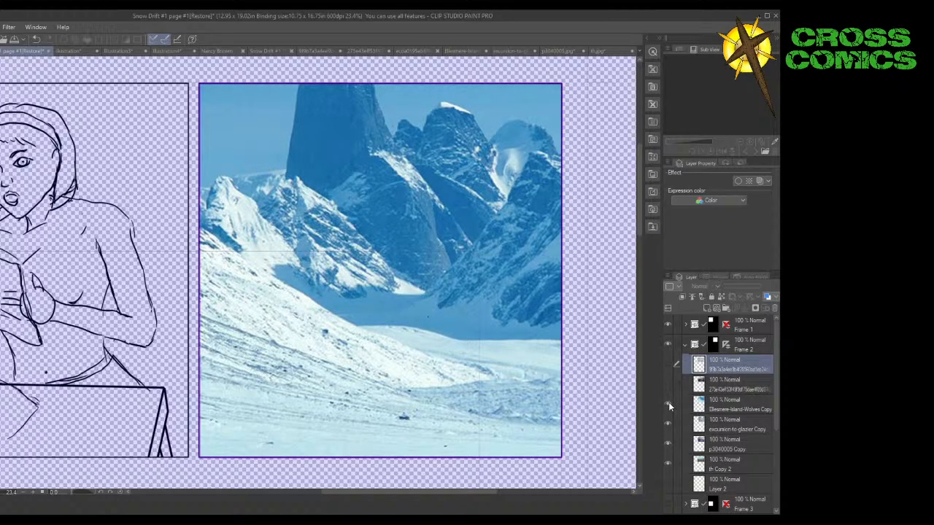
click(669, 403)
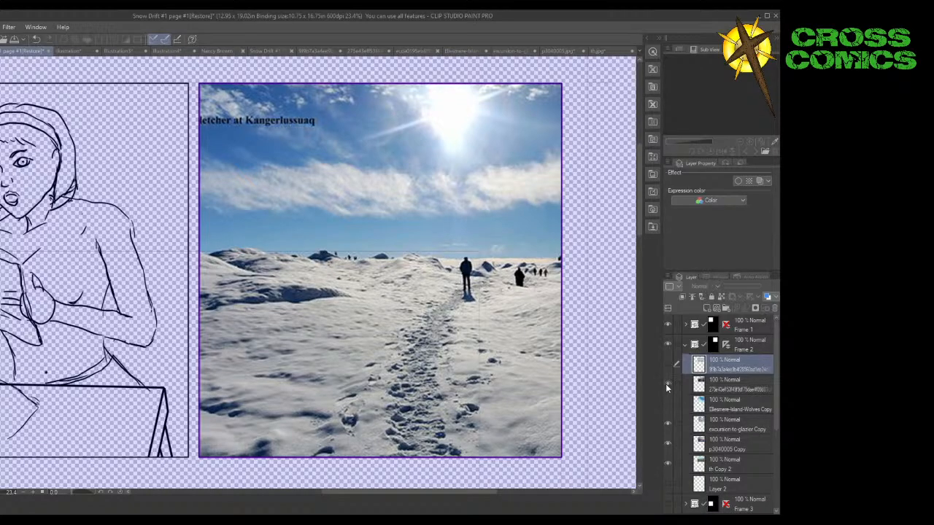
click(666, 383)
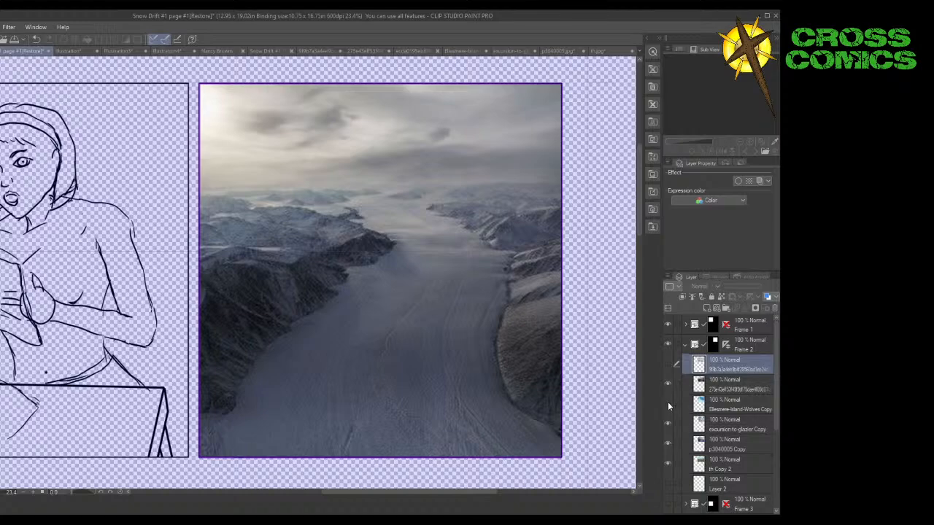
click(668, 383)
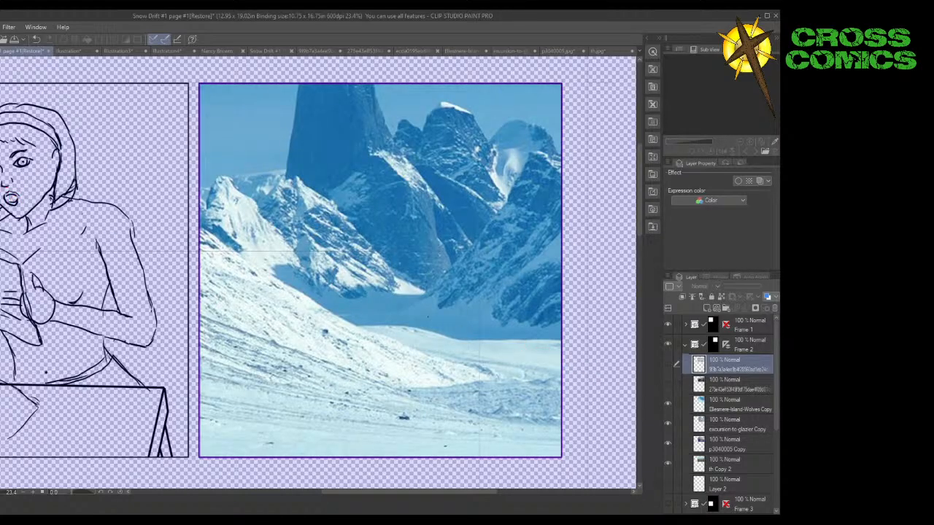
Shift the Ellesmere-Island-Wolves Copy photo sideways within Frame 2 so the valley between the mountain peaks sits near the middle.
drag(398, 252, 248, 273)
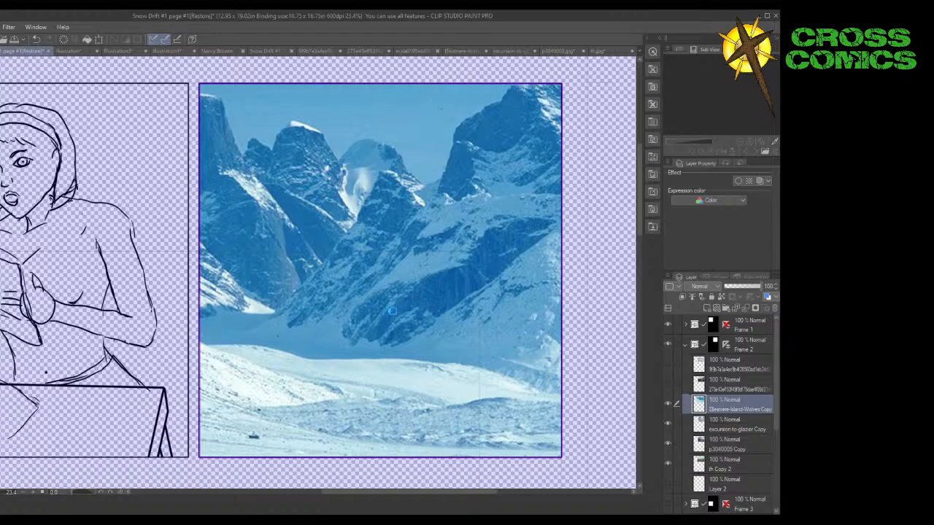
drag(392, 311, 304, 318)
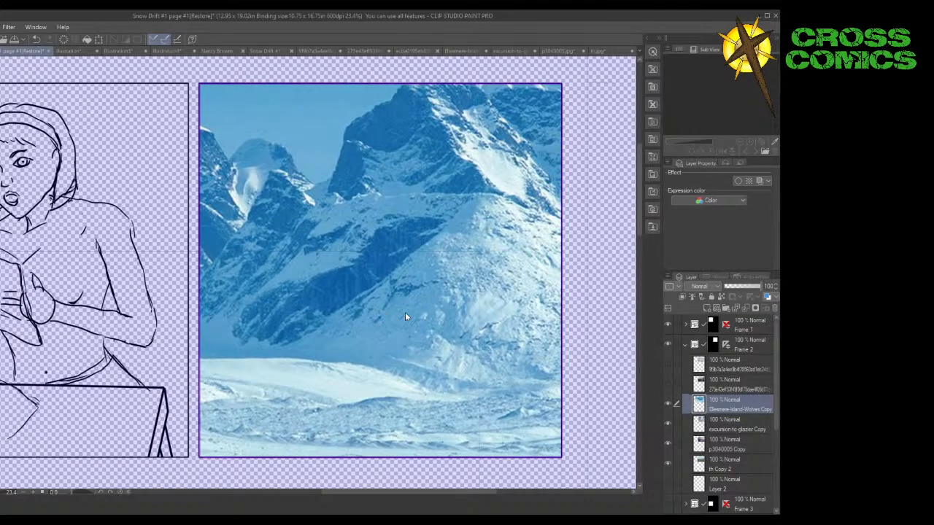
drag(407, 317, 455, 318)
drag(318, 297, 344, 296)
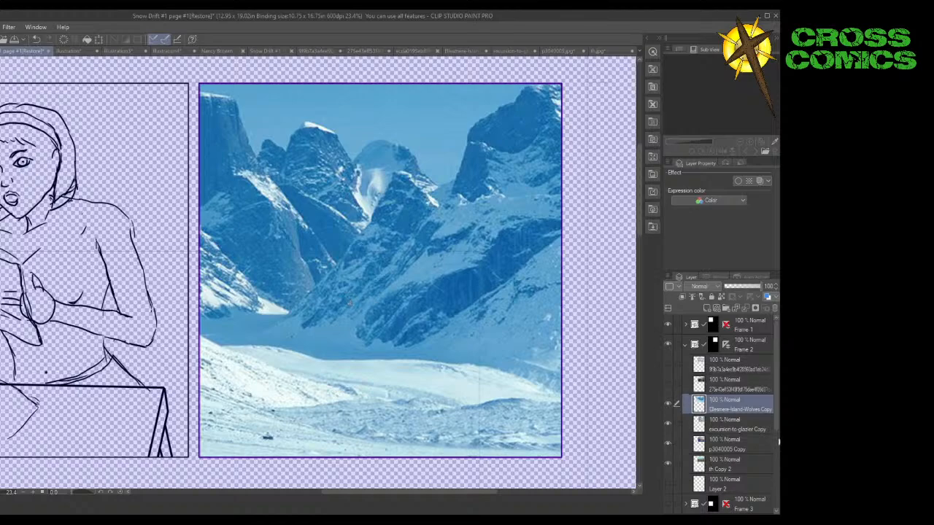
Hide the Ellesmere-Island-Wolves Copy and excursion-to-glacier Copy layers, and compare p3040005 Copy with th Copy 2 as Frame 2's background.
click(668, 404)
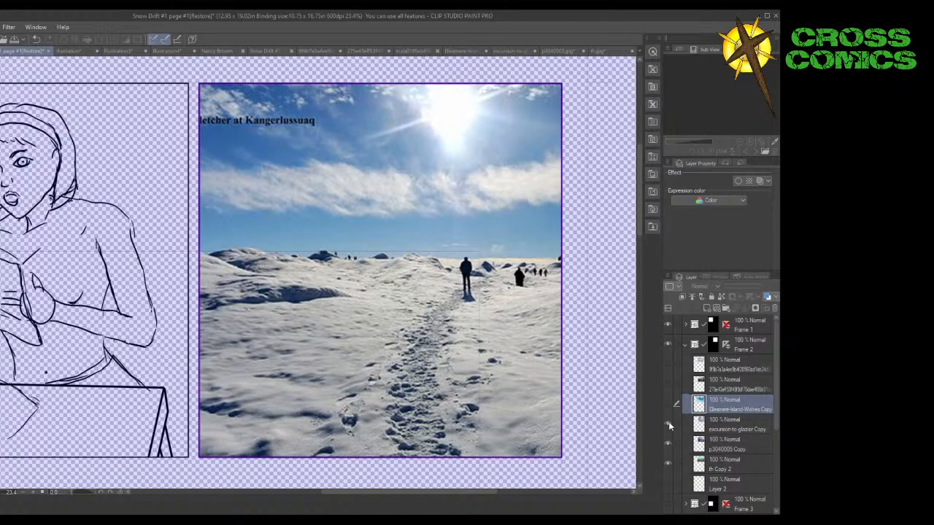
click(668, 423)
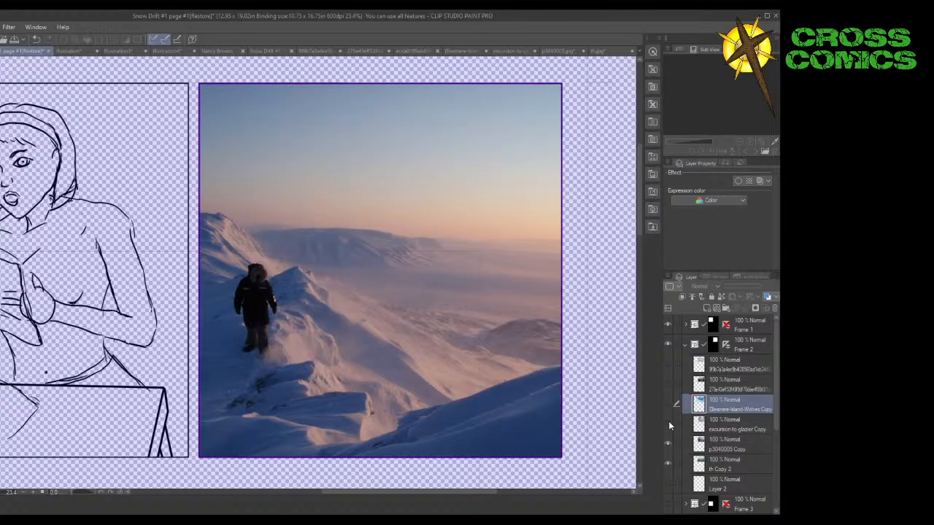
click(668, 445)
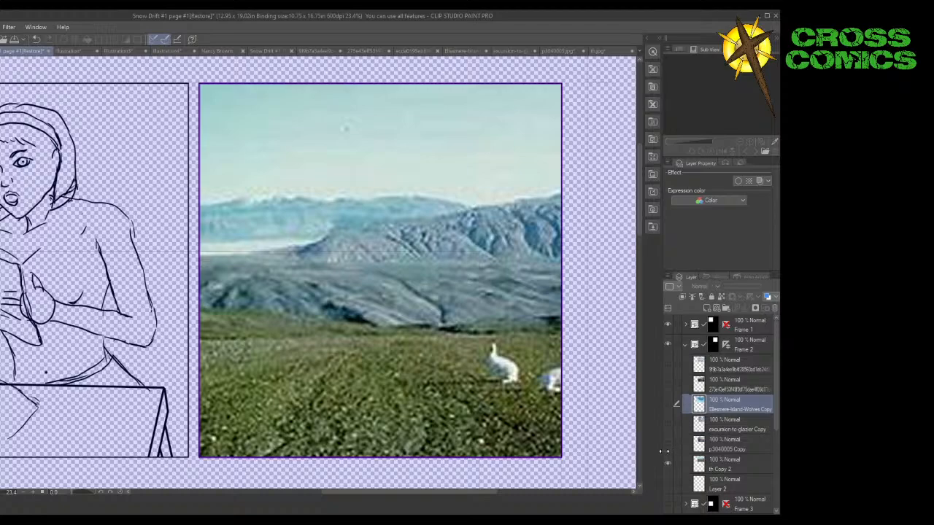
click(667, 444)
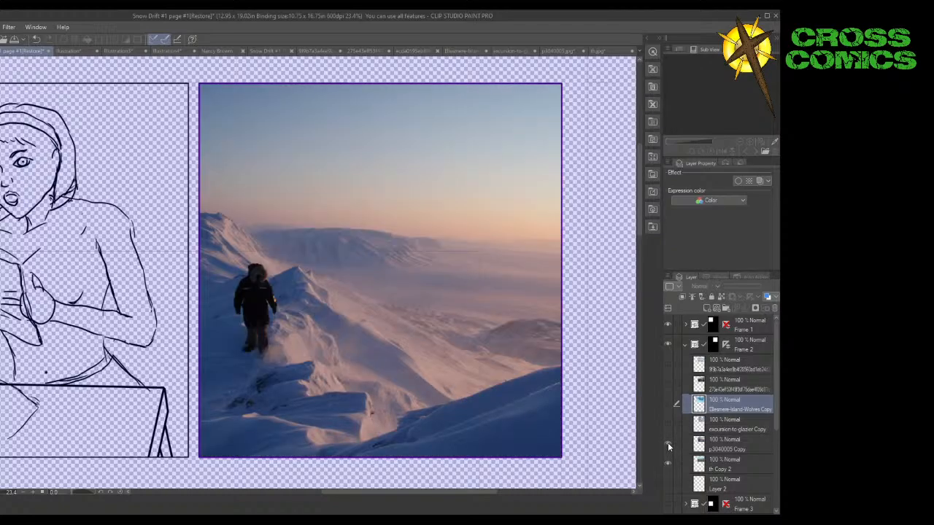
click(668, 443)
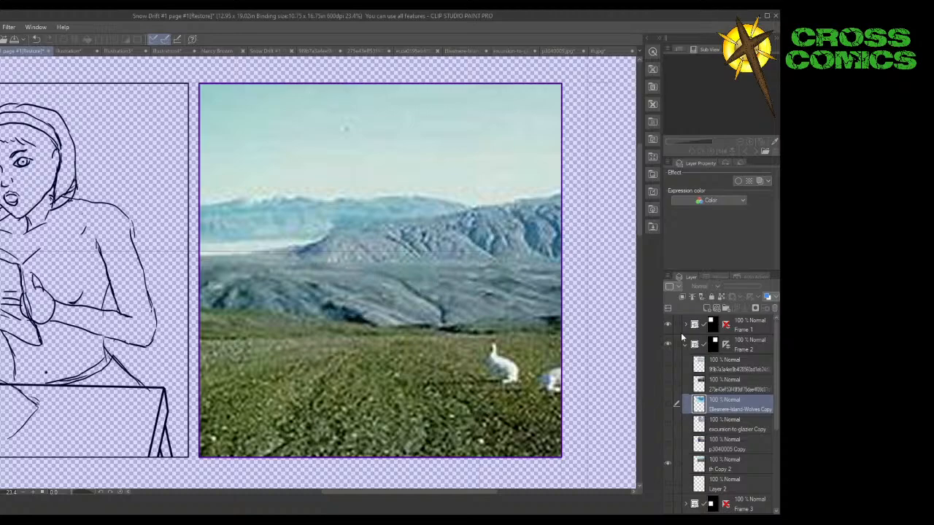
click(668, 442)
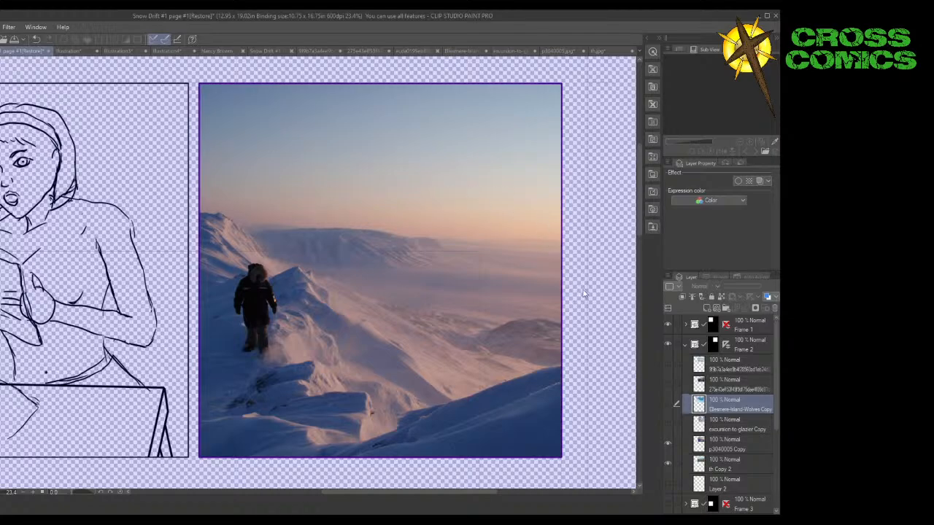
Hide Frame 1 and the p3040005 Copy photo layer so only the th Copy 2 background shows in Frame 2.
click(668, 325)
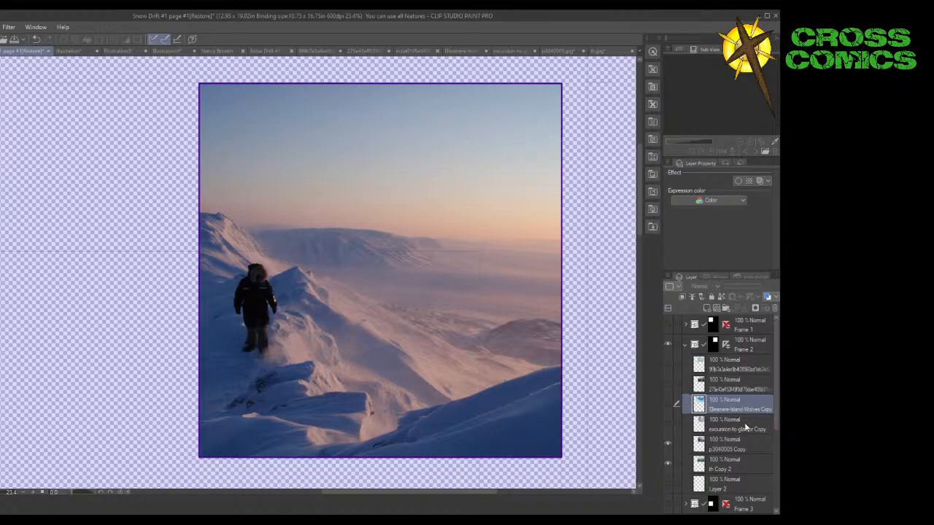
click(668, 444)
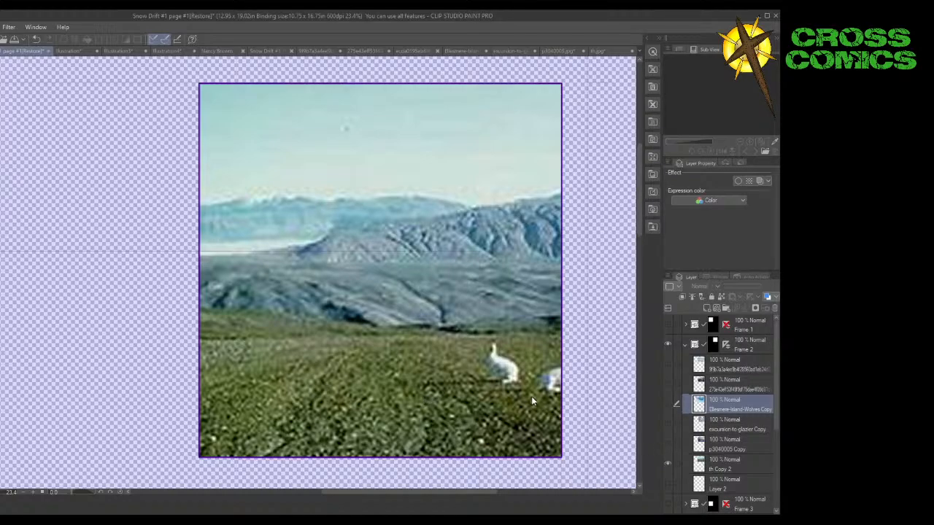
Show Frame 2's background photo layers one by one, from p3040005 Copy up to the snowfield with white hares, to compare them.
click(667, 442)
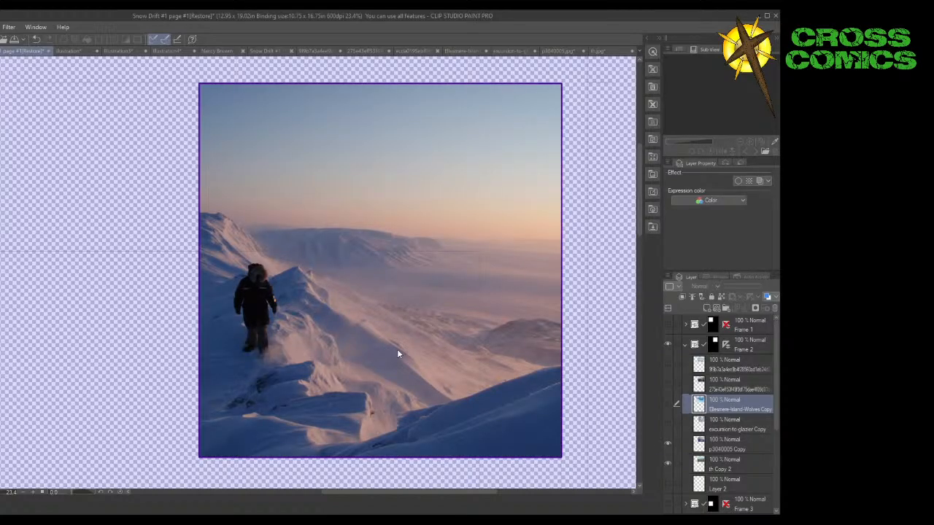
click(666, 439)
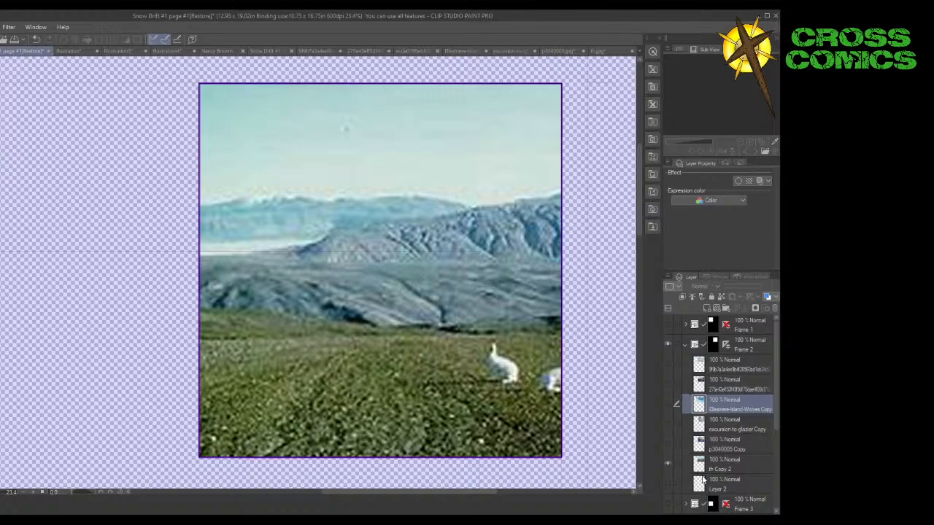
click(668, 440)
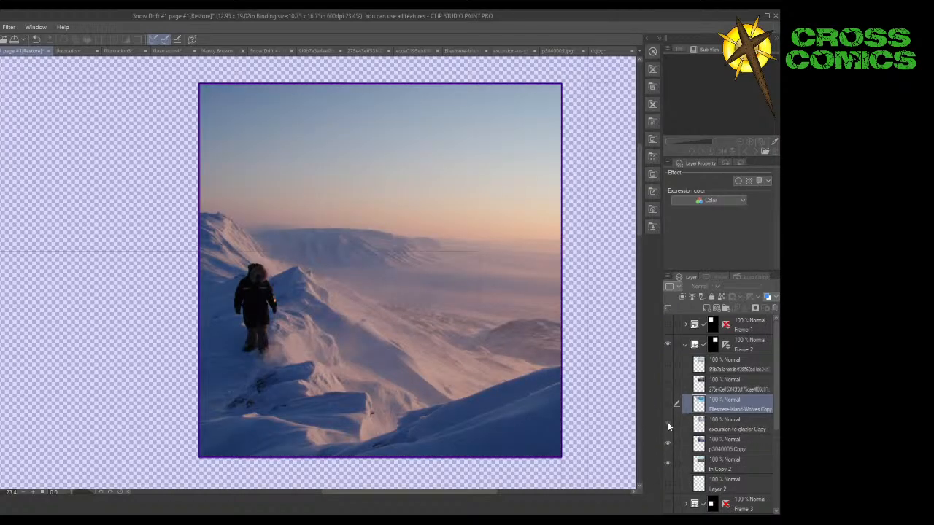
click(668, 422)
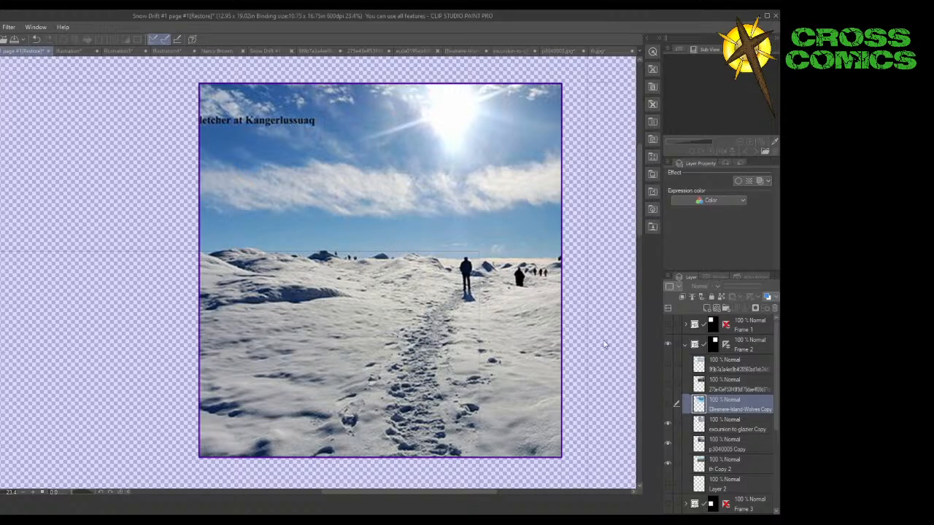
click(667, 404)
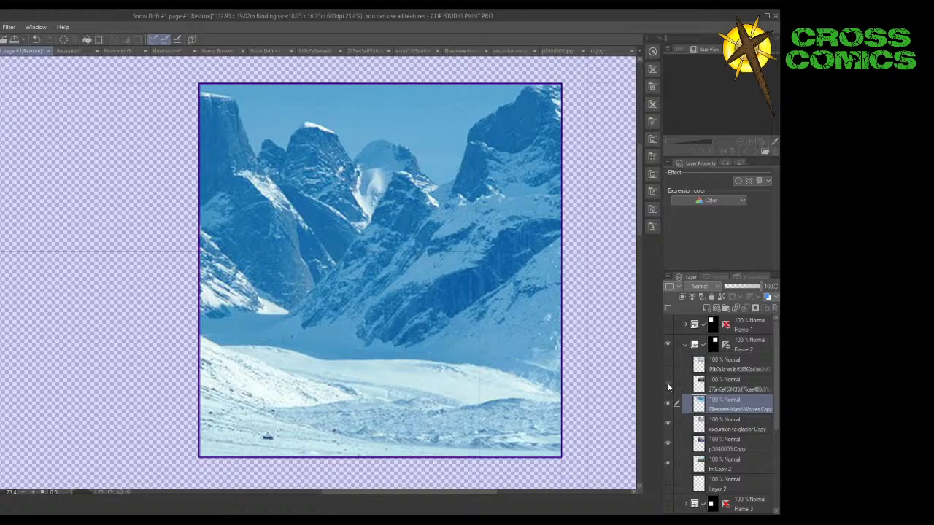
click(667, 384)
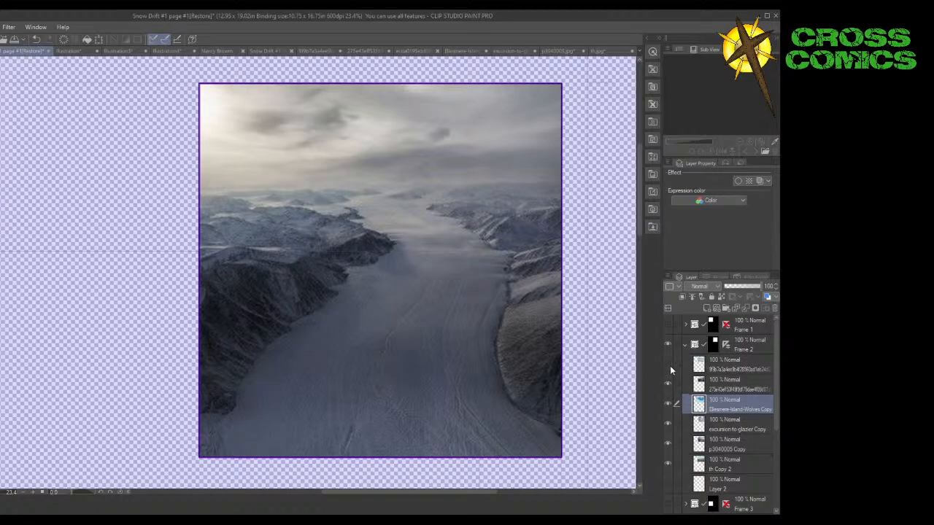
click(667, 367)
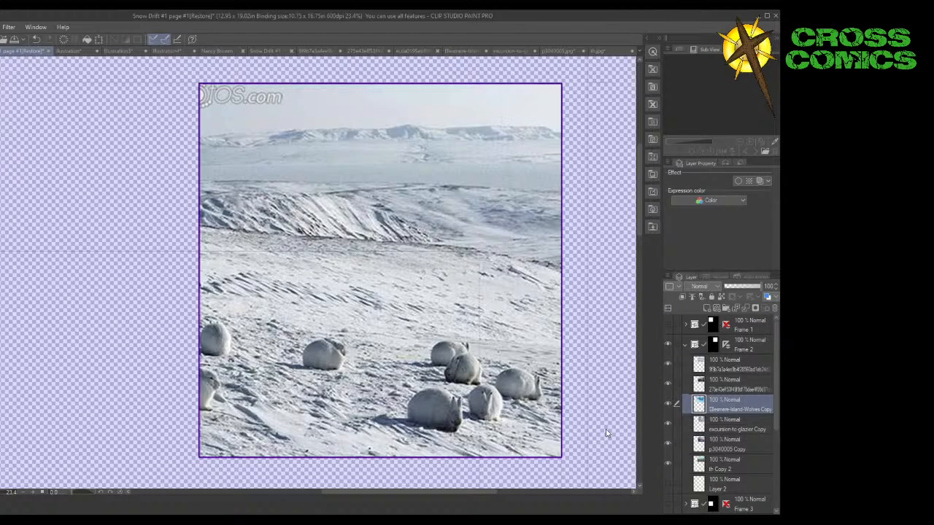
Hide Frame 2's photos from the hare snowfield down to Ellesmere-Island-Wolves Copy, and compare excursion-to-glacier Copy with p3040005 Copy.
click(669, 363)
click(668, 365)
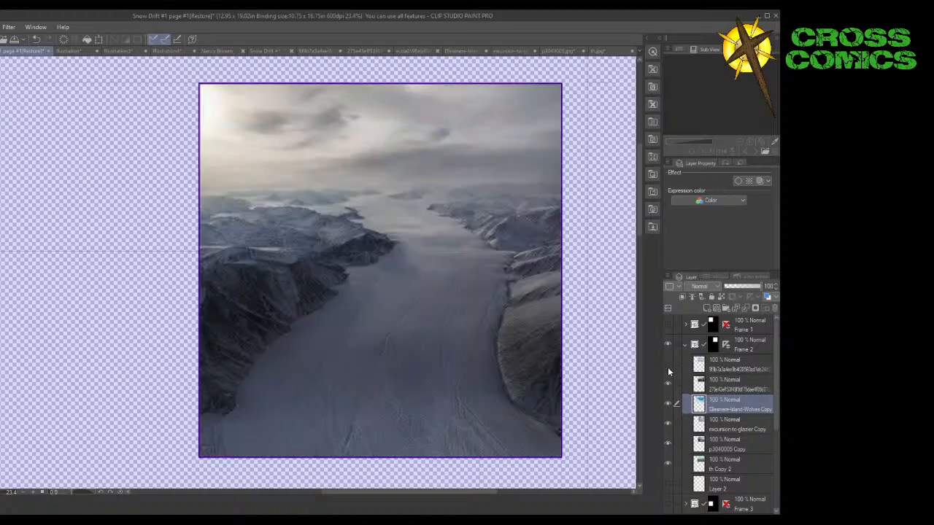
click(667, 381)
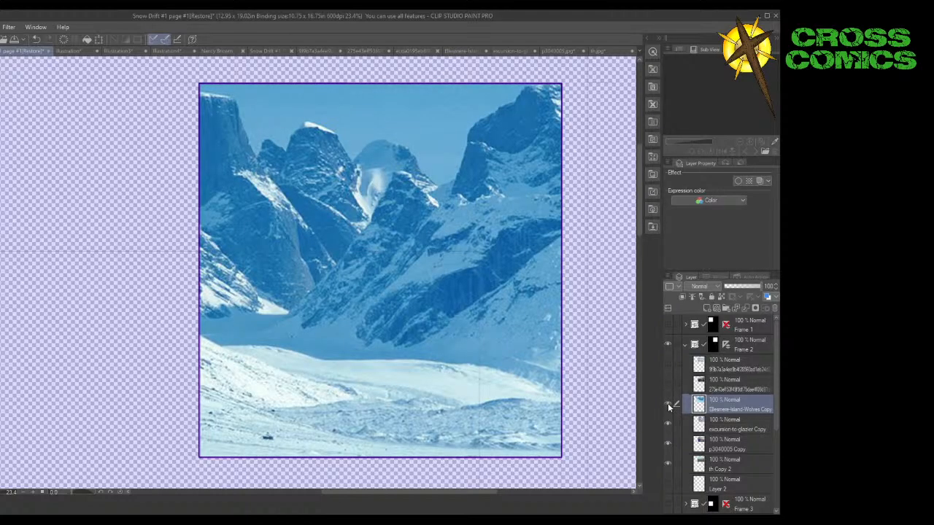
click(668, 403)
click(669, 423)
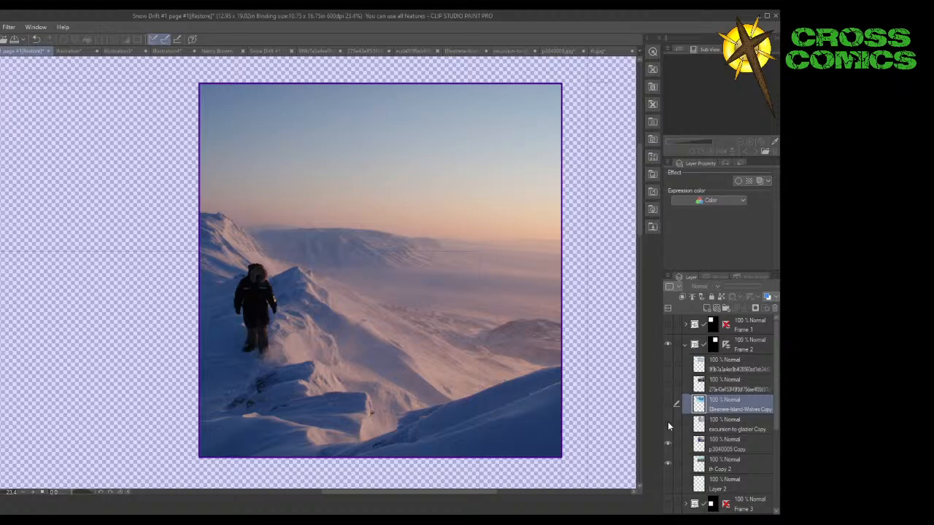
click(667, 423)
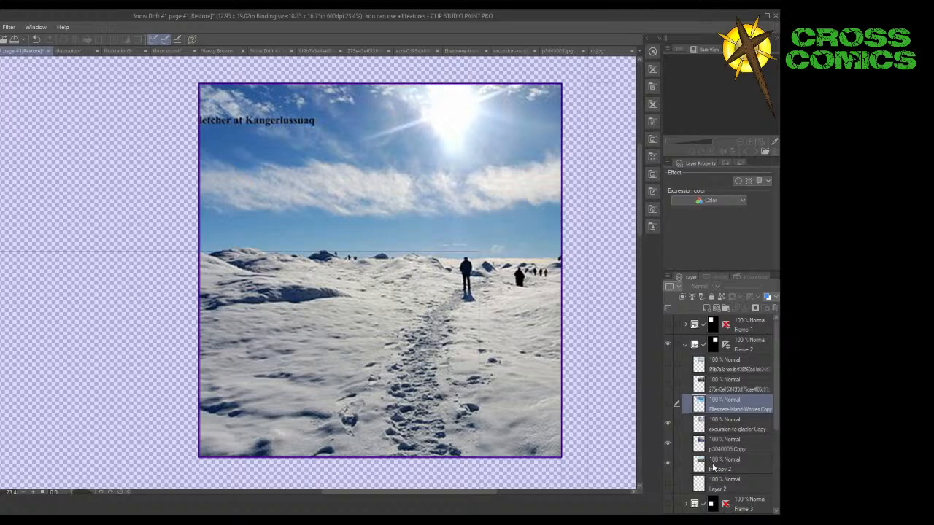
click(667, 423)
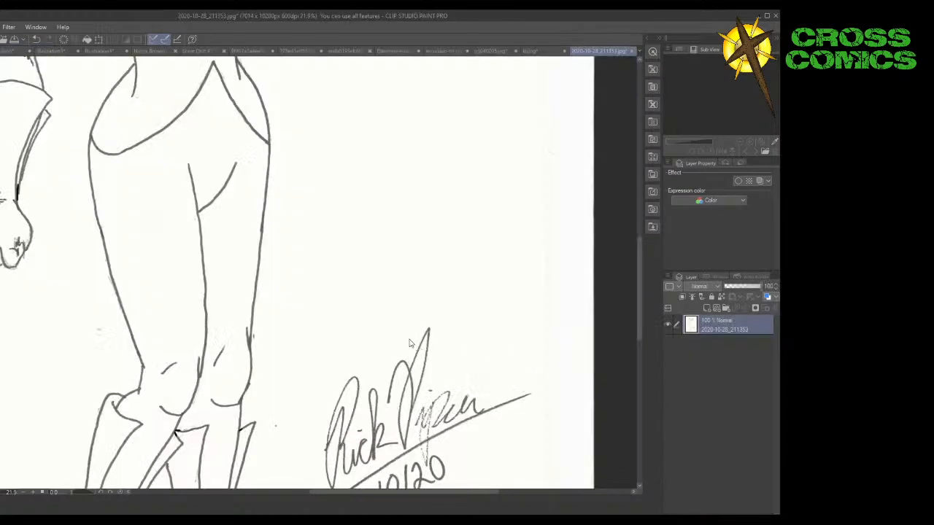
Crop the 2020-10-28_211353 canvas to about 5675 × 9634 px by trimming the empty margins beside and below the superheroine.
scroll(412, 343, down, 2)
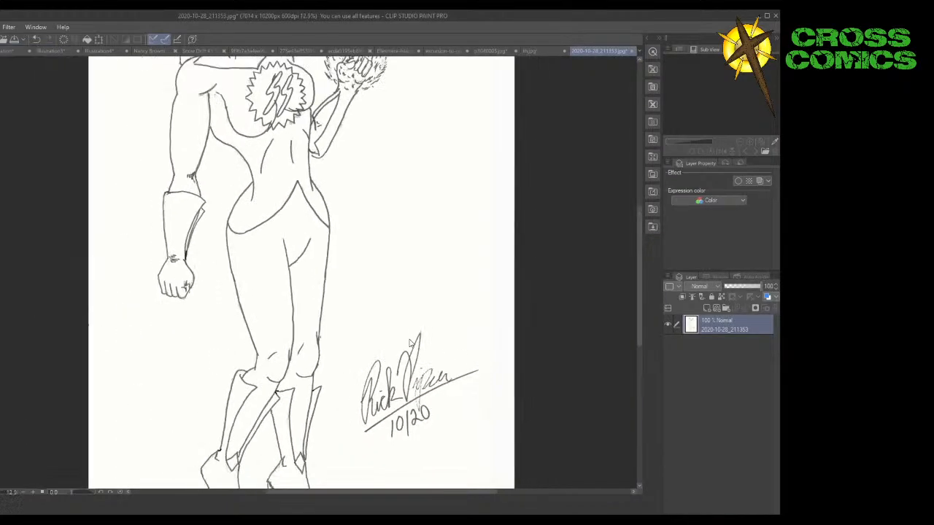
scroll(412, 343, down, 3)
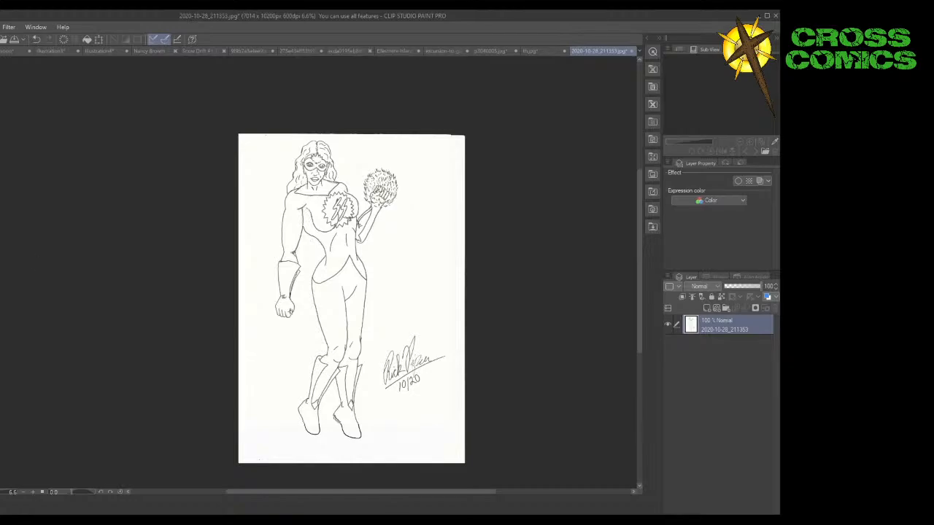
key(ctrl+t)
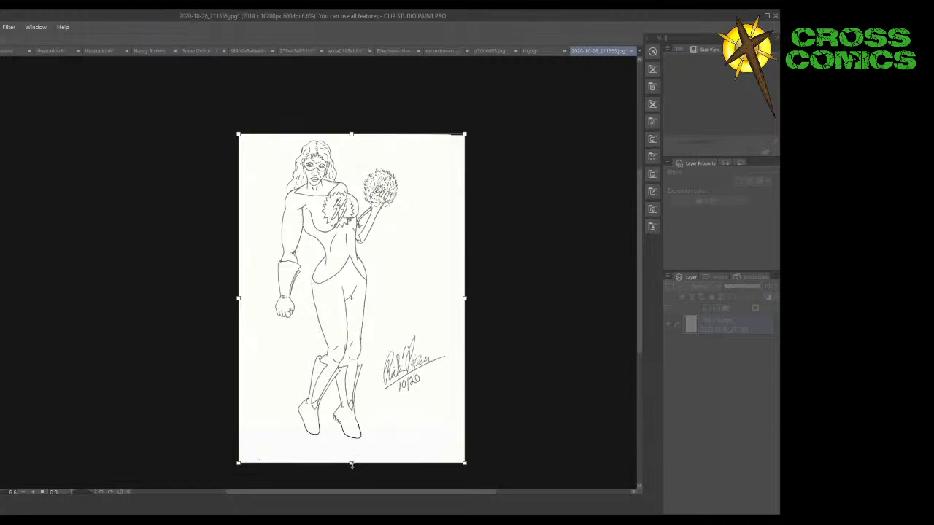
drag(351, 464, 355, 445)
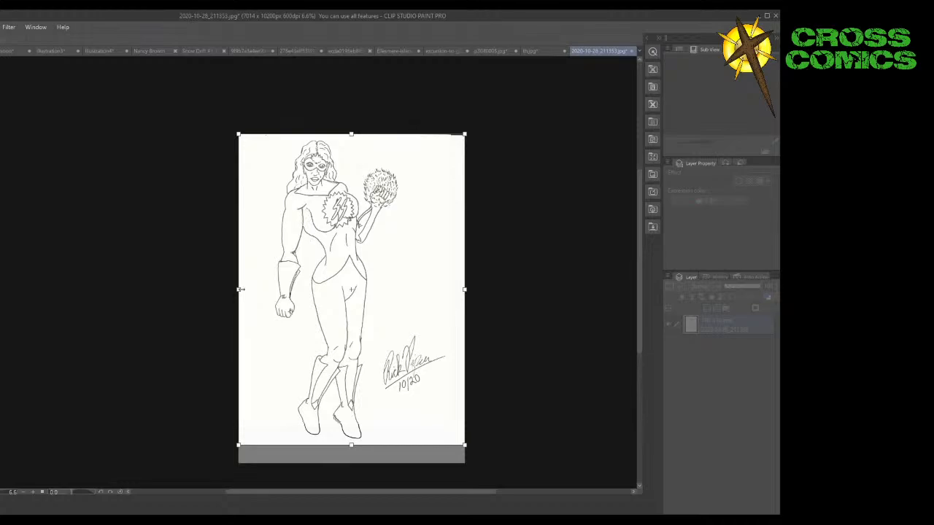
drag(237, 287, 265, 292)
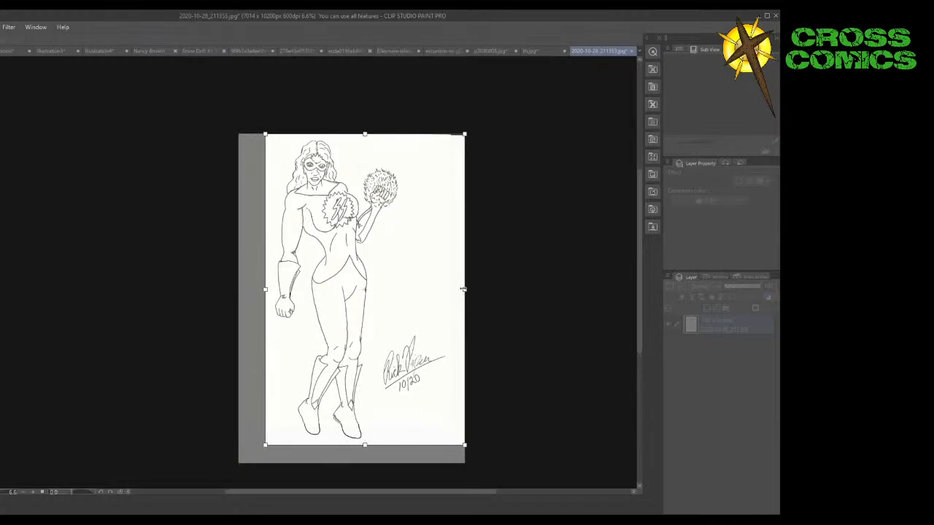
drag(464, 289, 448, 290)
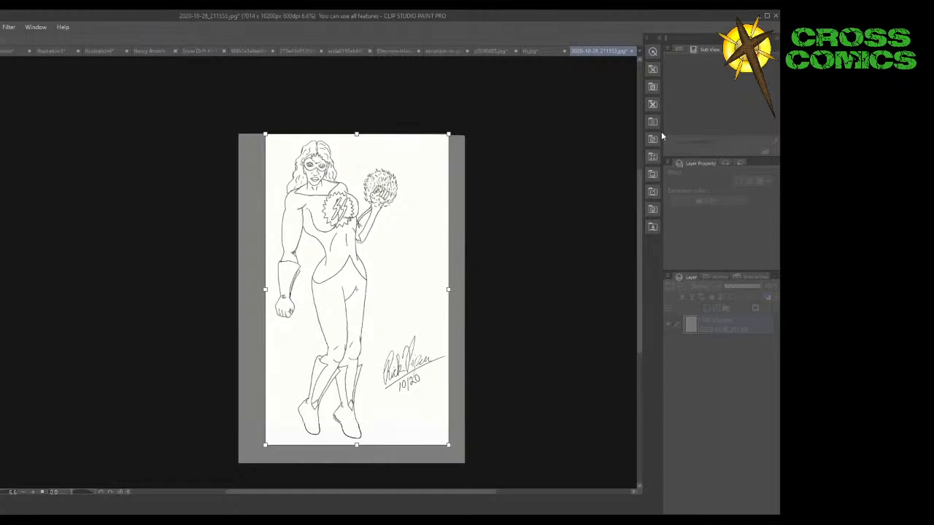
key(Return)
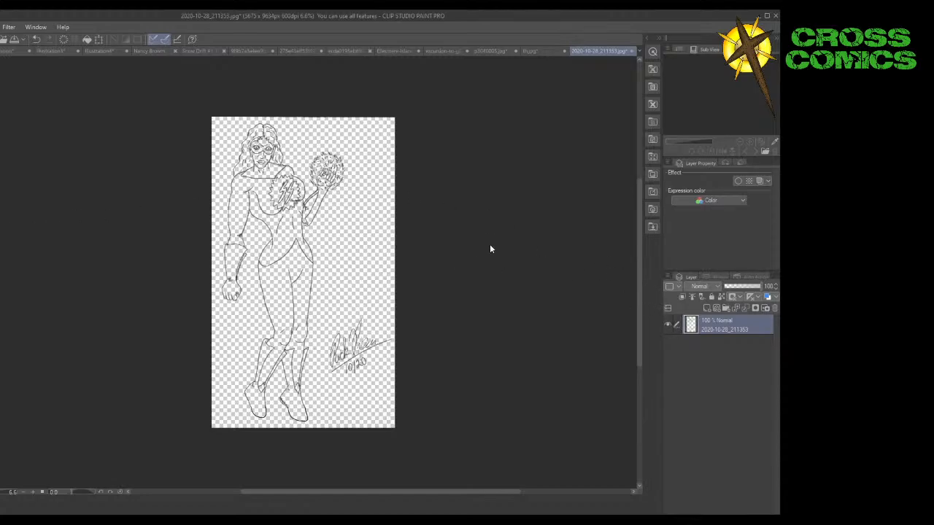
Lasso the signature and date beside the legs, copy them onto their own layer, and clear the selection.
scroll(371, 331, up, 1)
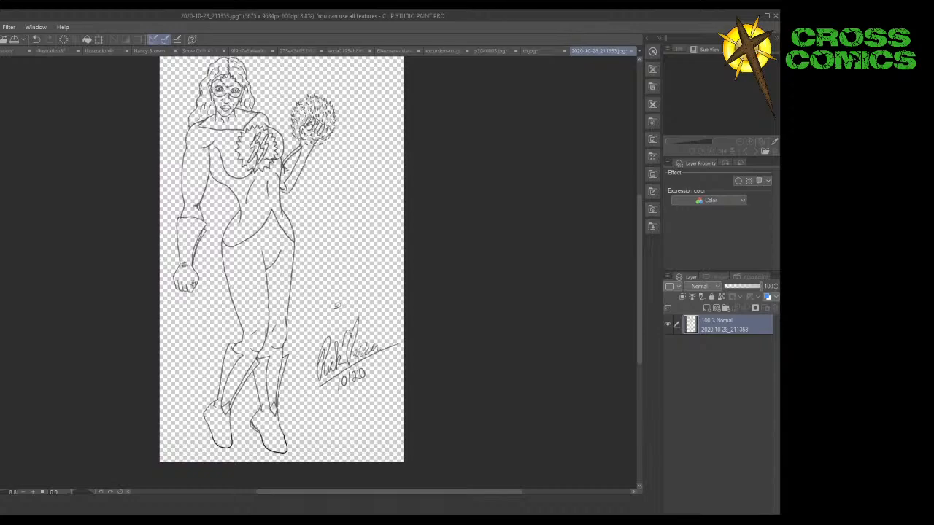
mouse_move(330, 310)
mouse_down()
mouse_move(305, 345)
mouse_move(303, 377)
mouse_up()
mouse_move(403, 400)
mouse_down()
mouse_move(462, 328)
mouse_move(390, 296)
mouse_move(334, 307)
mouse_up()
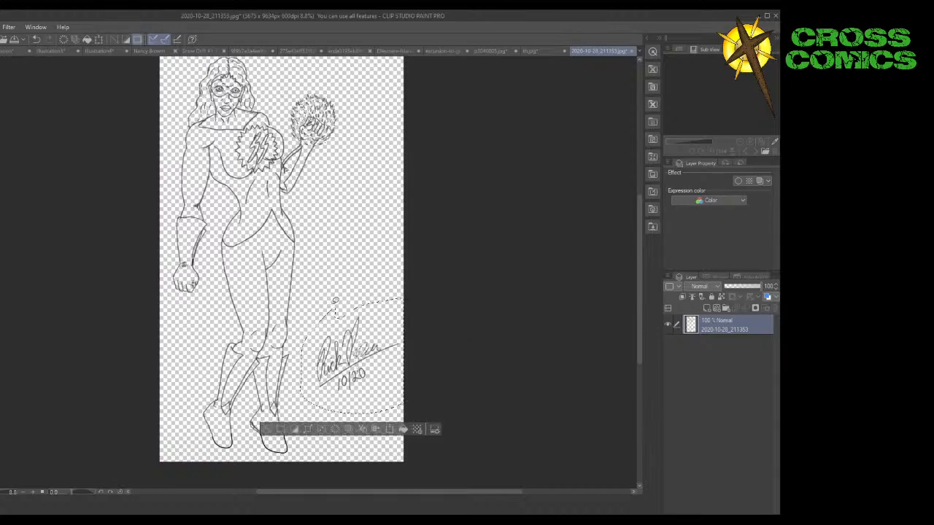
click(347, 431)
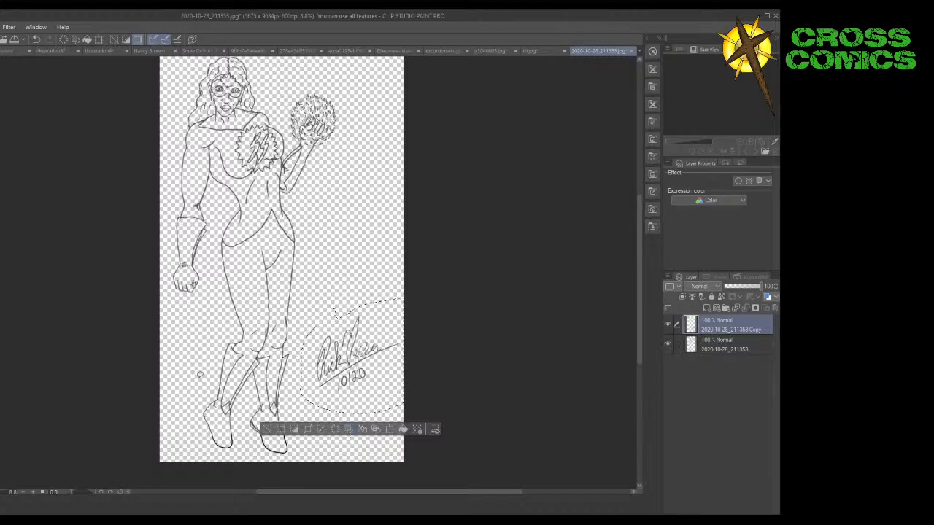
key(ctrl+d)
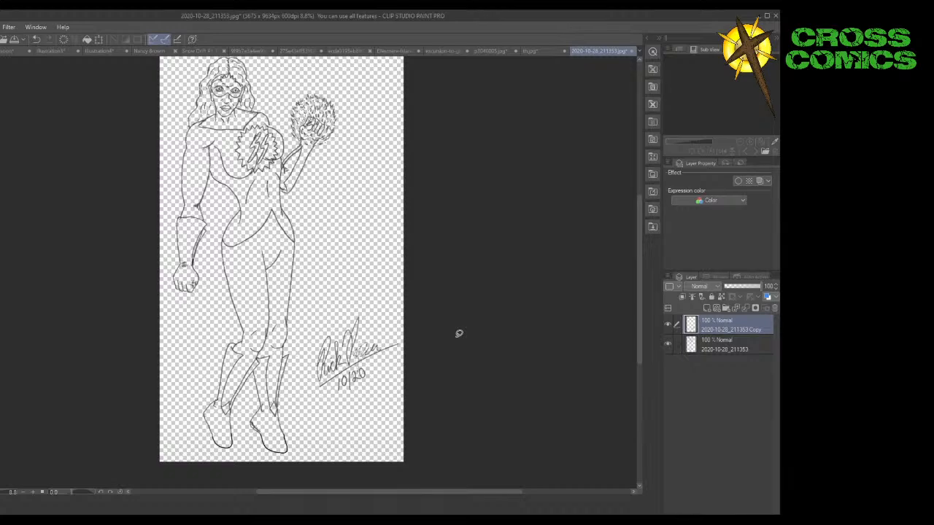
Add a new raster layer and place it beneath the line art and signature layers for colouring.
click(703, 307)
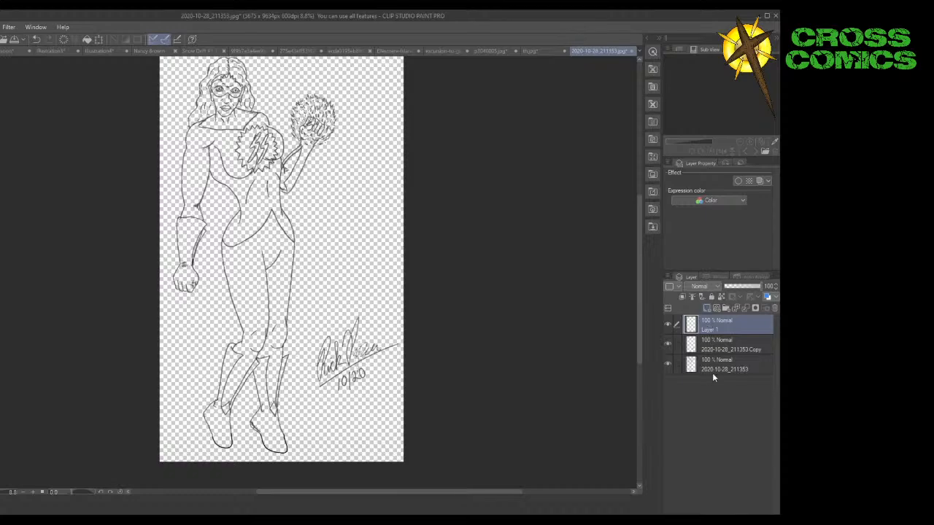
drag(727, 321, 726, 378)
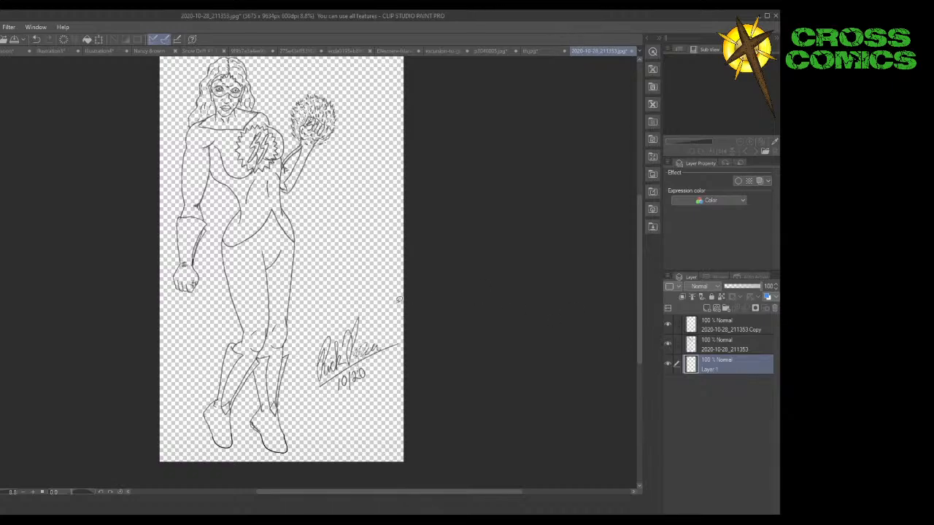
scroll(328, 305, up, 3)
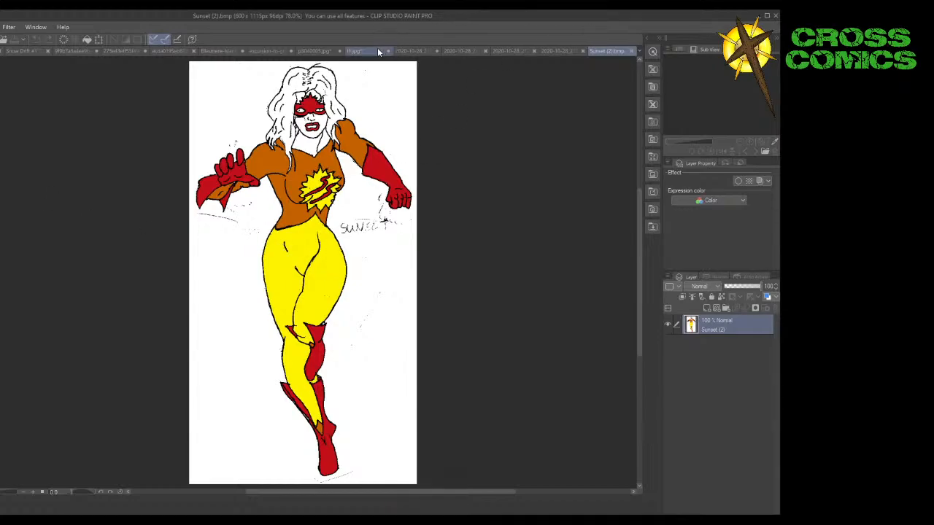
Return to the 2020-10-28_211353 drawing and fill the inner thighs, knees and exposed shins yellow on Layer 1.
click(421, 50)
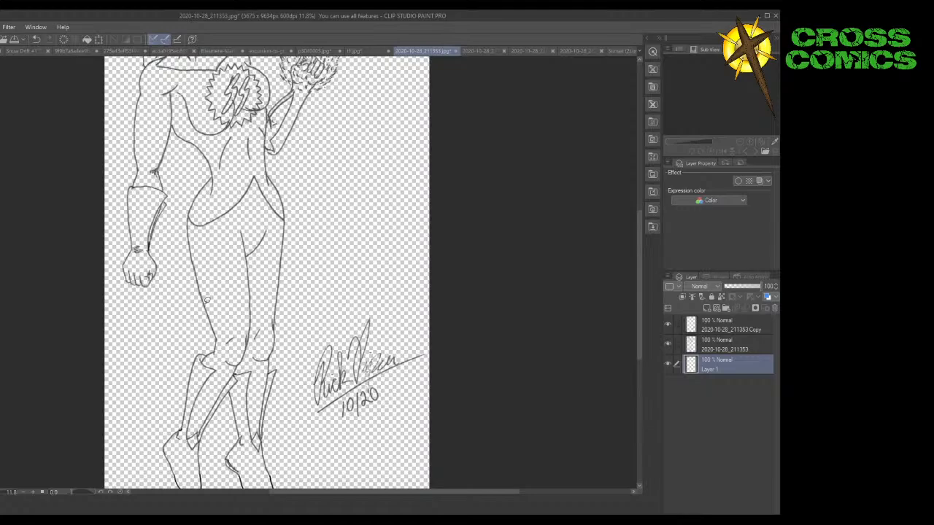
mouse_move(206, 299)
mouse_down()
mouse_move(209, 268)
mouse_move(236, 234)
mouse_move(256, 250)
mouse_move(266, 277)
mouse_move(250, 369)
mouse_move(230, 372)
mouse_move(218, 358)
mouse_move(205, 290)
mouse_up()
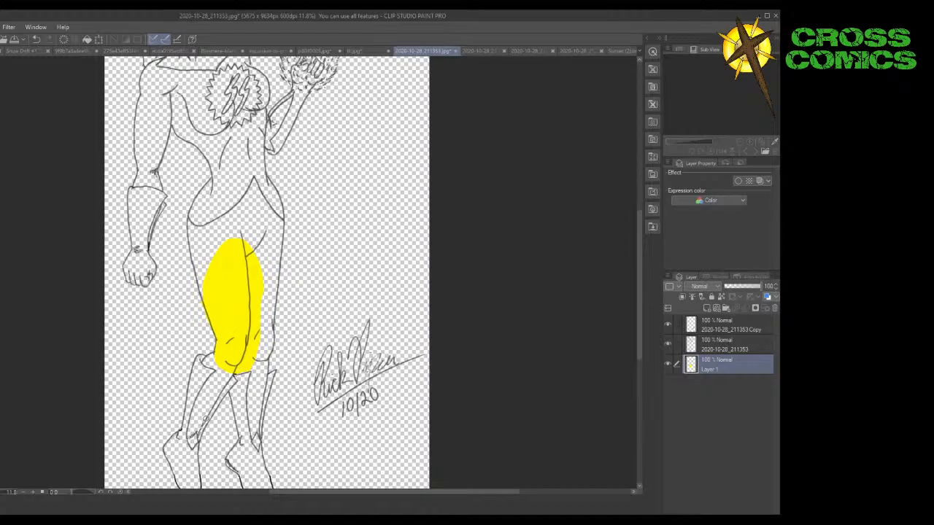
drag(206, 419, 232, 385)
drag(191, 435, 194, 413)
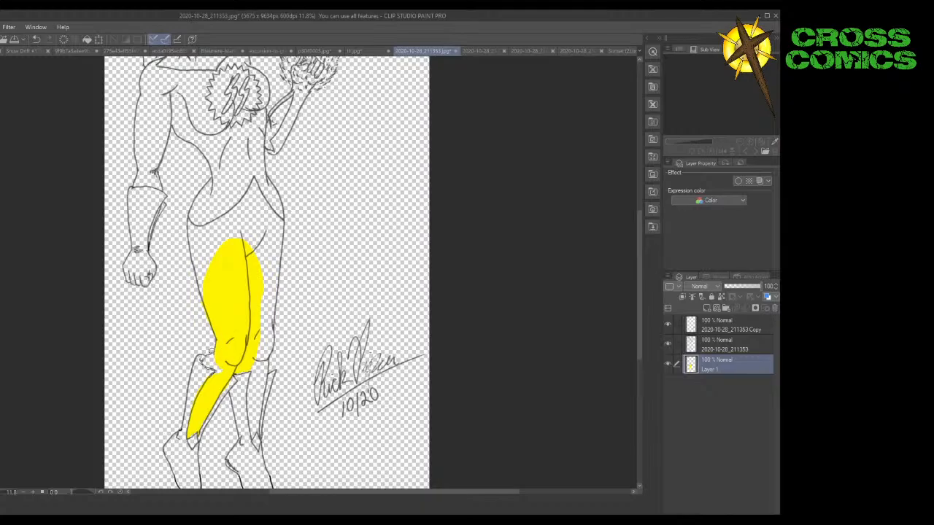
drag(207, 364, 228, 359)
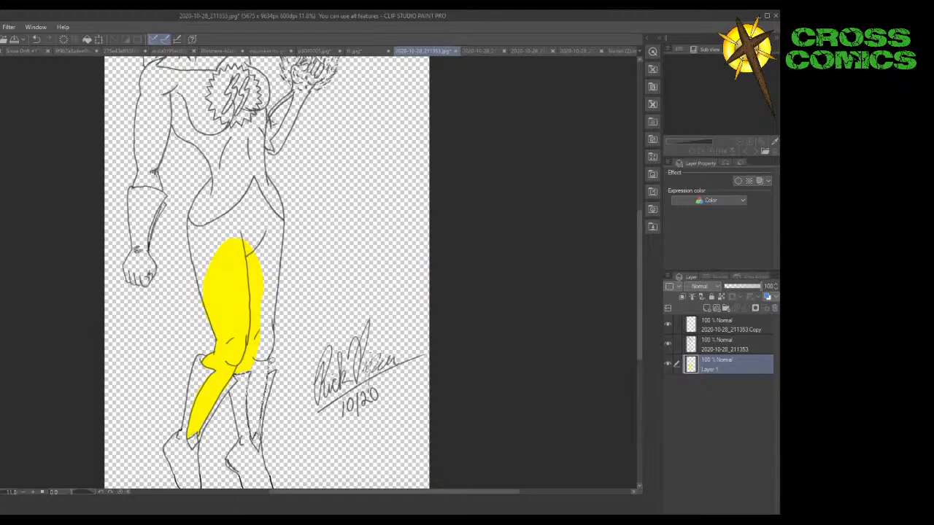
click(248, 358)
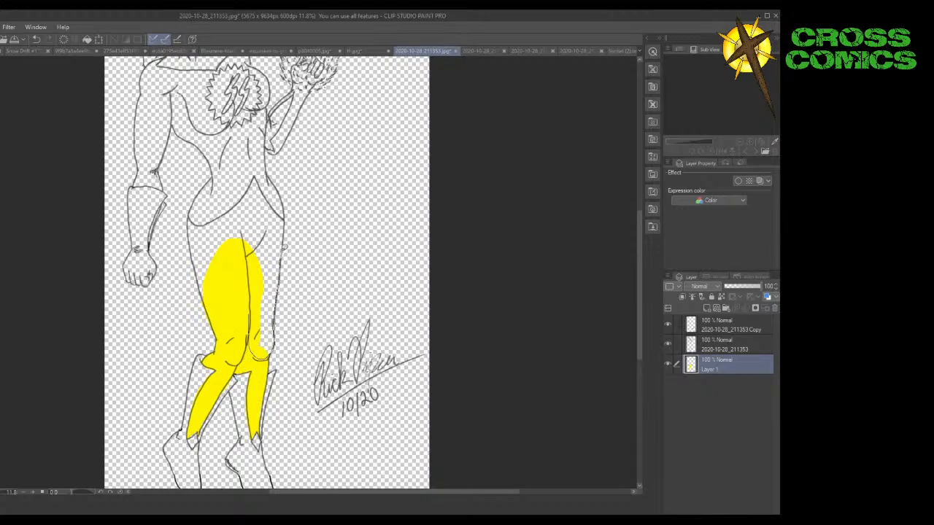
Fill the rest of the thighs and hips yellow up to the pointed waistline, and bring up the Sunset (2) colour reference.
mouse_move(285, 216)
mouse_down()
mouse_move(251, 196)
mouse_move(237, 224)
mouse_move(249, 301)
mouse_up()
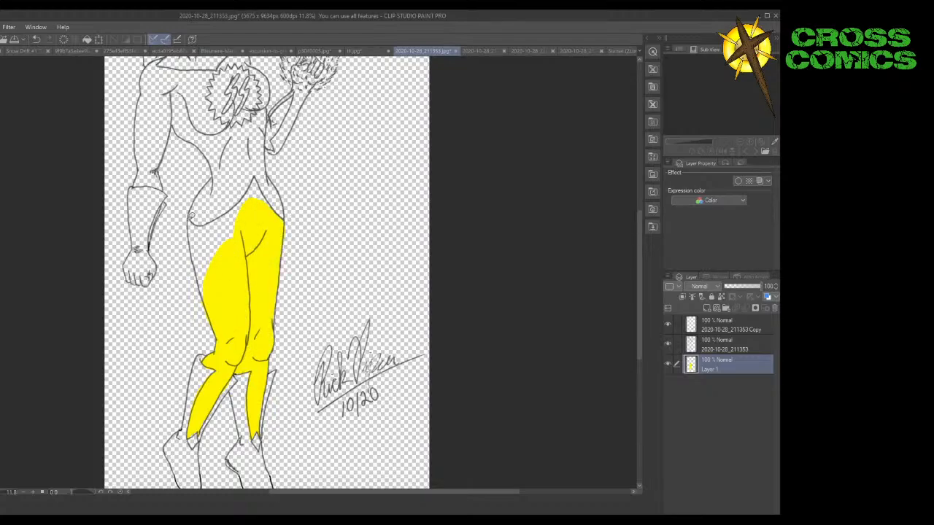
mouse_move(190, 213)
mouse_down()
mouse_move(215, 226)
mouse_move(228, 246)
mouse_move(230, 278)
mouse_move(215, 297)
mouse_move(199, 280)
mouse_move(189, 212)
mouse_up()
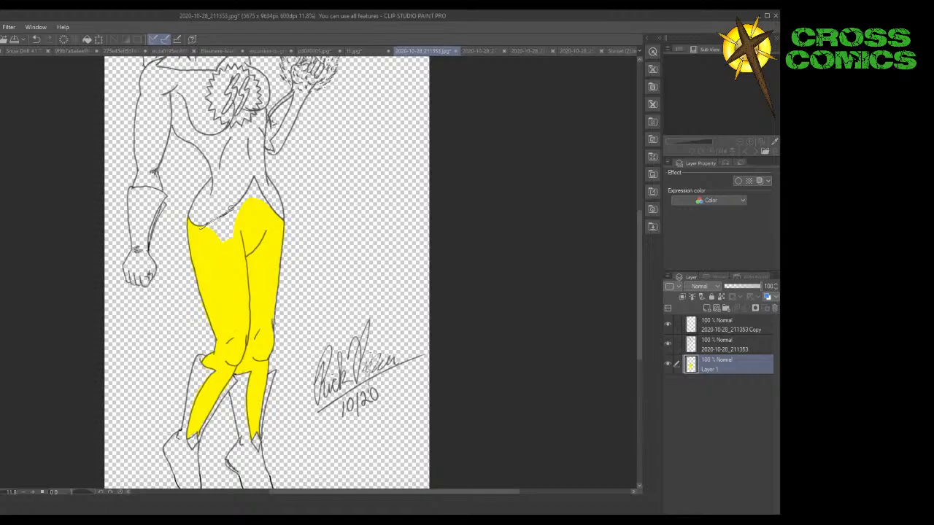
click(227, 226)
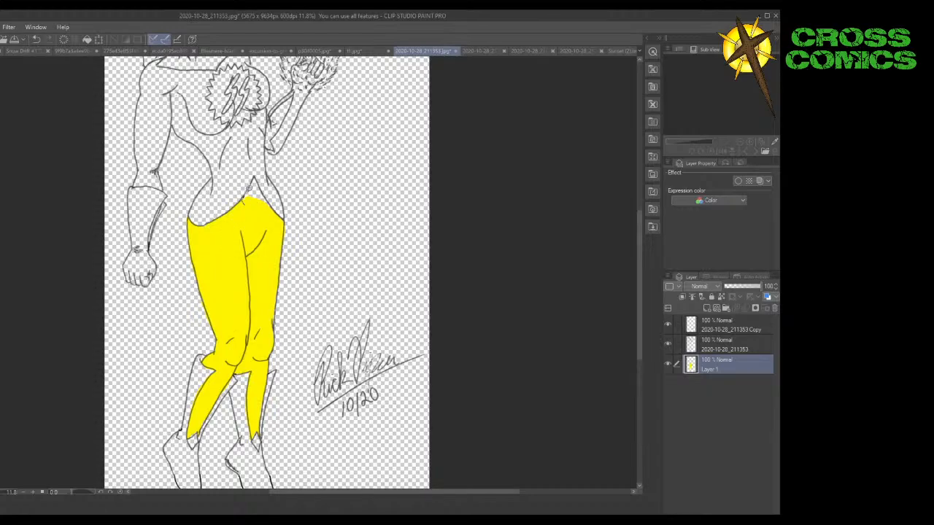
mouse_move(256, 173)
mouse_down()
mouse_move(273, 205)
mouse_move(248, 205)
mouse_up()
click(617, 52)
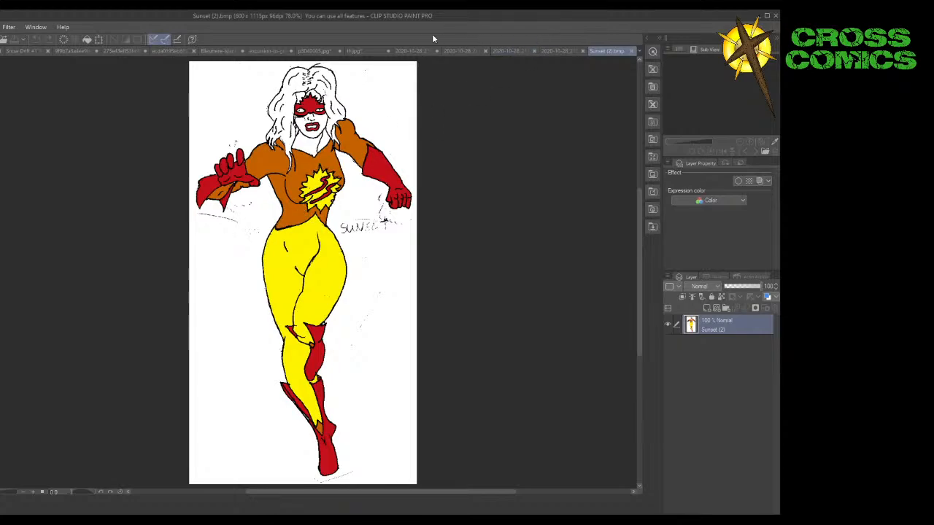
Return to the 2020-10-28_211353 drawing and fill the midriff, waist and raised arm's inner sleeve orange-brown on Layer 1.
click(412, 53)
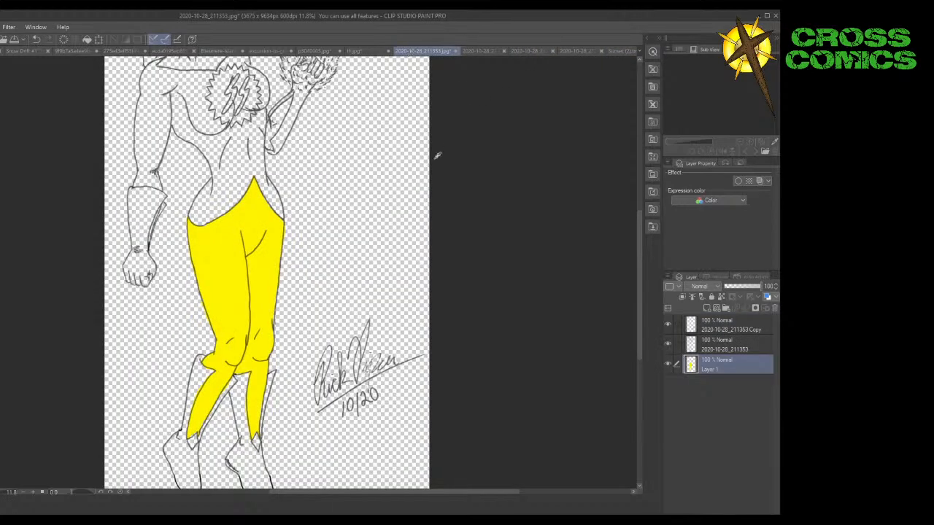
drag(639, 290, 642, 240)
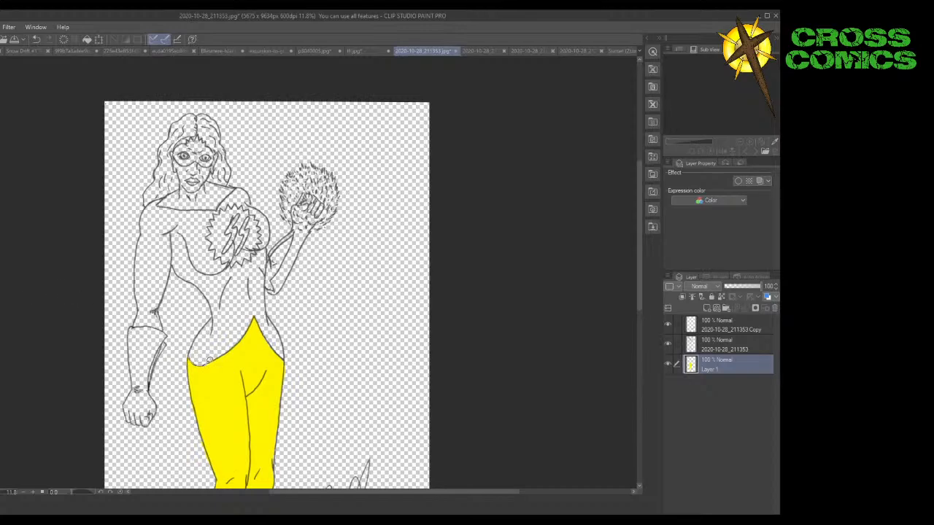
drag(228, 348, 252, 326)
mouse_move(222, 263)
mouse_down()
mouse_move(203, 286)
mouse_move(212, 314)
mouse_move(192, 359)
mouse_move(218, 359)
mouse_move(226, 332)
mouse_up()
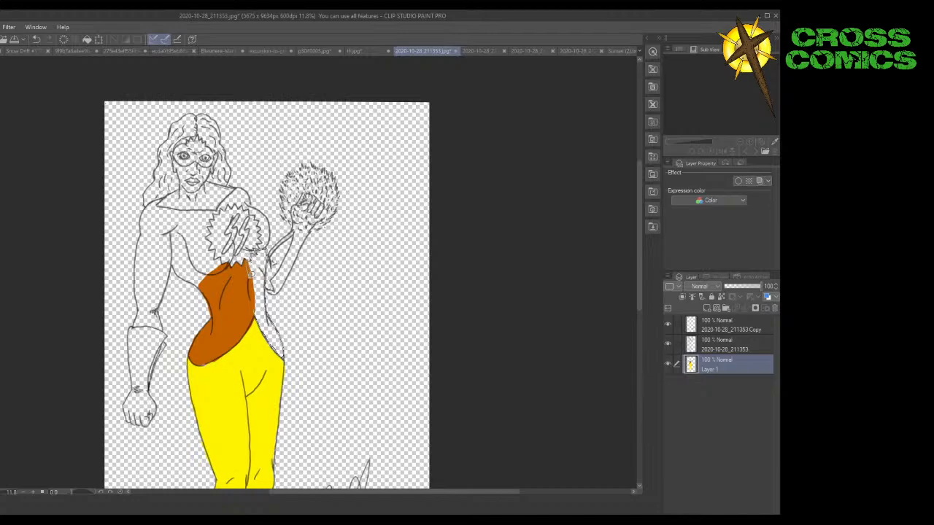
drag(252, 272, 255, 310)
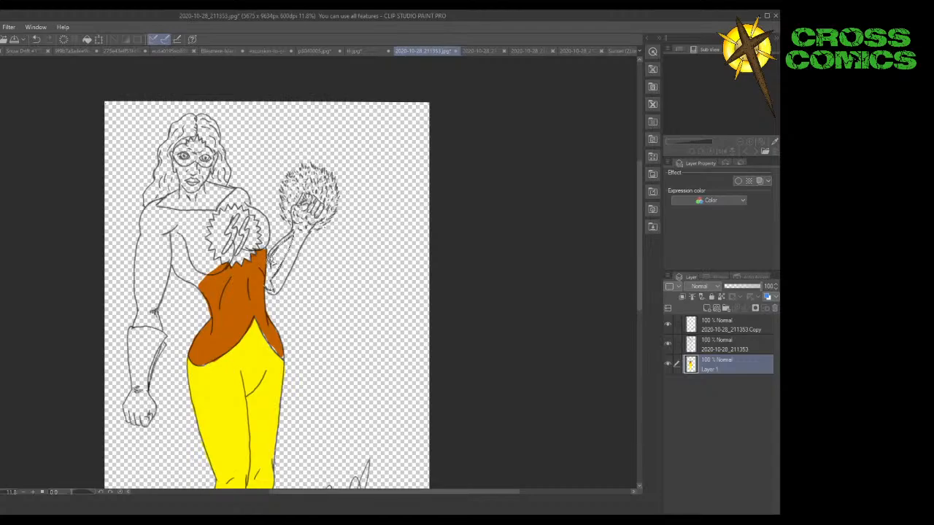
click(264, 276)
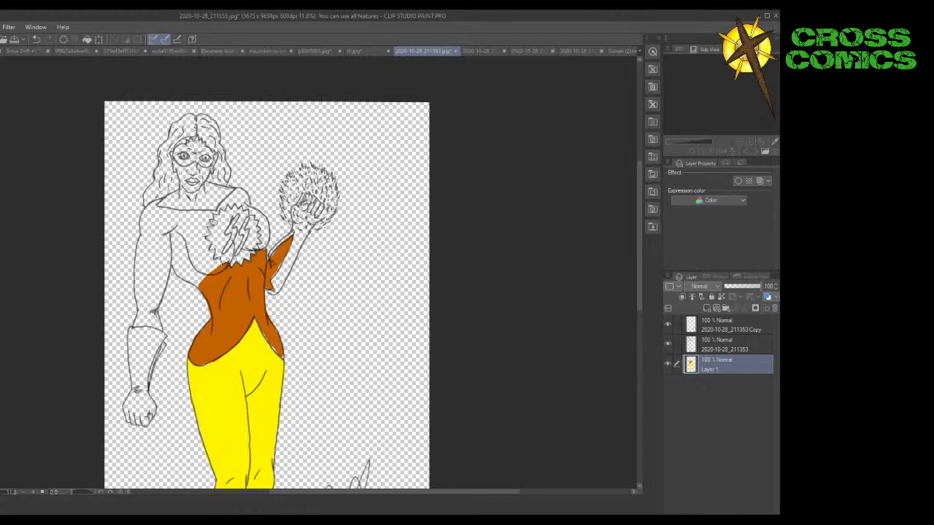
Fill the chest beside the emblem, the lowered arm's sleeve and its shoulder up to the neckline orange-brown.
mouse_move(216, 225)
mouse_down()
mouse_move(184, 220)
mouse_move(170, 233)
mouse_move(171, 255)
mouse_move(195, 283)
mouse_move(208, 289)
mouse_move(218, 263)
mouse_up()
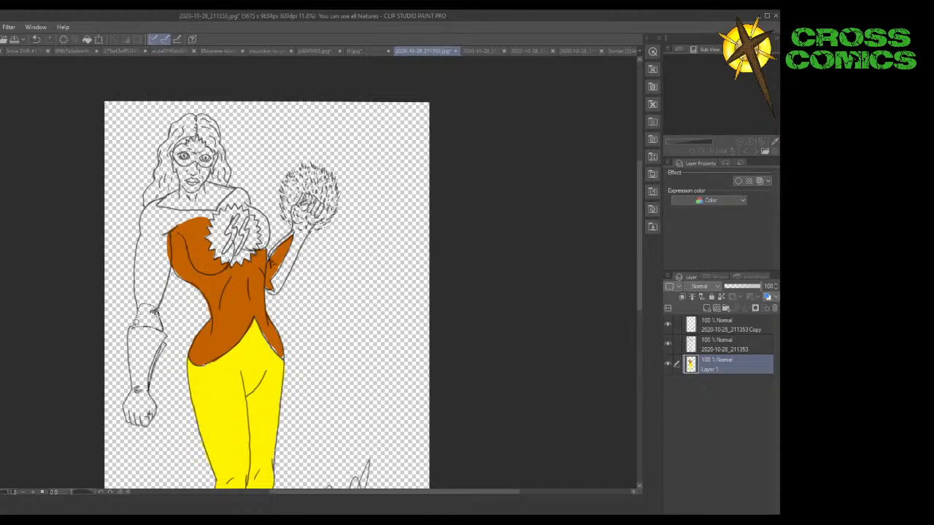
click(137, 321)
mouse_move(137, 278)
mouse_down()
mouse_move(145, 232)
mouse_move(173, 227)
mouse_move(168, 285)
mouse_move(145, 311)
mouse_up()
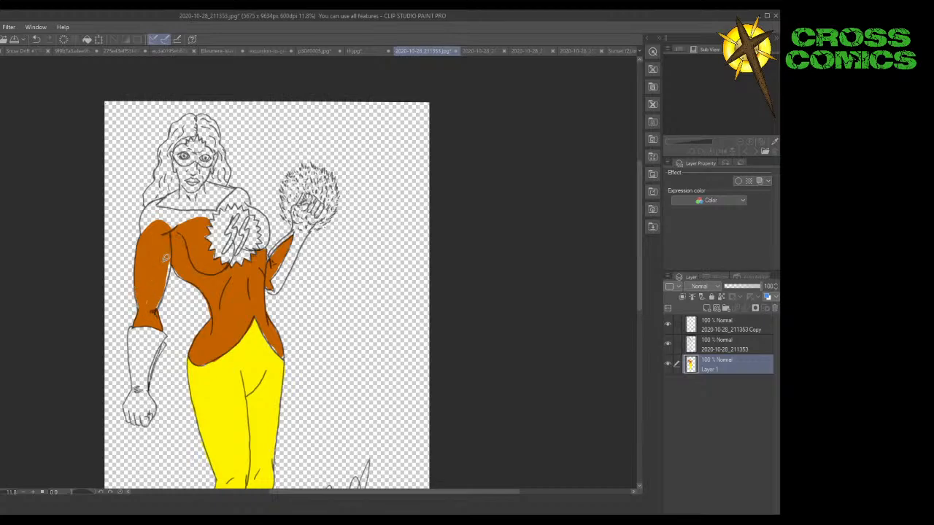
mouse_move(167, 257)
mouse_down()
mouse_move(164, 289)
mouse_move(173, 267)
mouse_move(167, 250)
mouse_move(161, 255)
mouse_up()
mouse_move(154, 302)
mouse_down()
mouse_move(168, 286)
mouse_move(167, 257)
mouse_up()
mouse_move(196, 207)
mouse_down()
mouse_move(182, 205)
mouse_move(159, 228)
mouse_move(191, 243)
mouse_move(213, 212)
mouse_up()
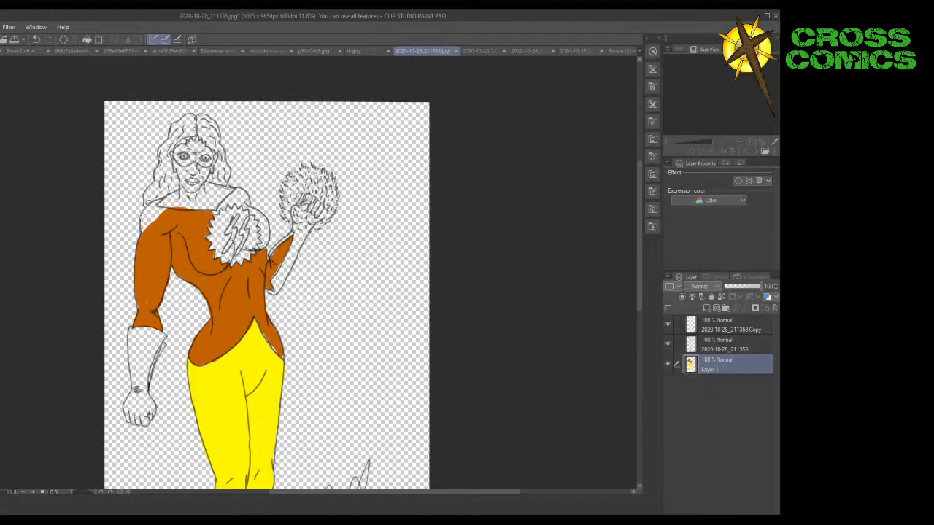
mouse_move(161, 197)
mouse_down()
mouse_move(167, 205)
mouse_move(144, 232)
mouse_up()
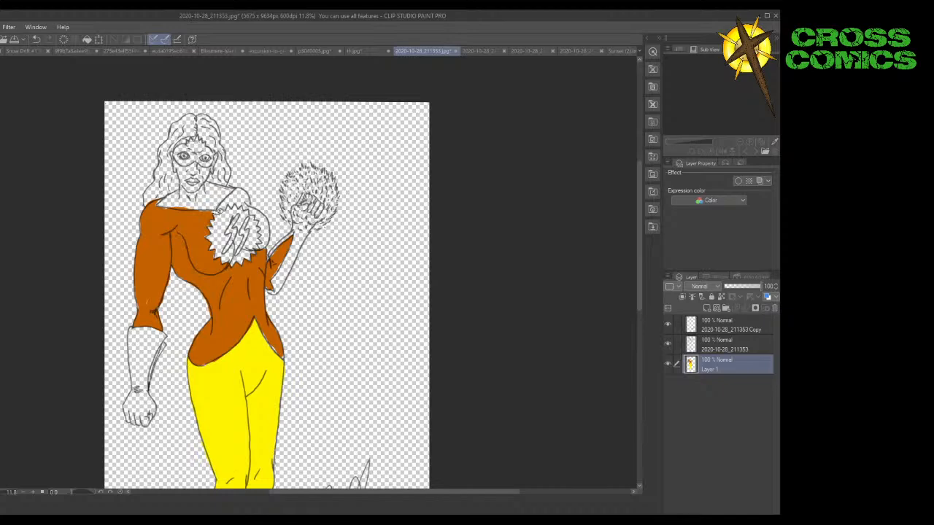
Fill the raised arm's shoulder and the chest area around the outer edge of the emblem orange-brown.
mouse_move(223, 204)
mouse_down()
mouse_move(202, 210)
mouse_move(248, 202)
mouse_up()
mouse_move(222, 205)
mouse_down()
mouse_move(253, 196)
mouse_move(245, 205)
mouse_up()
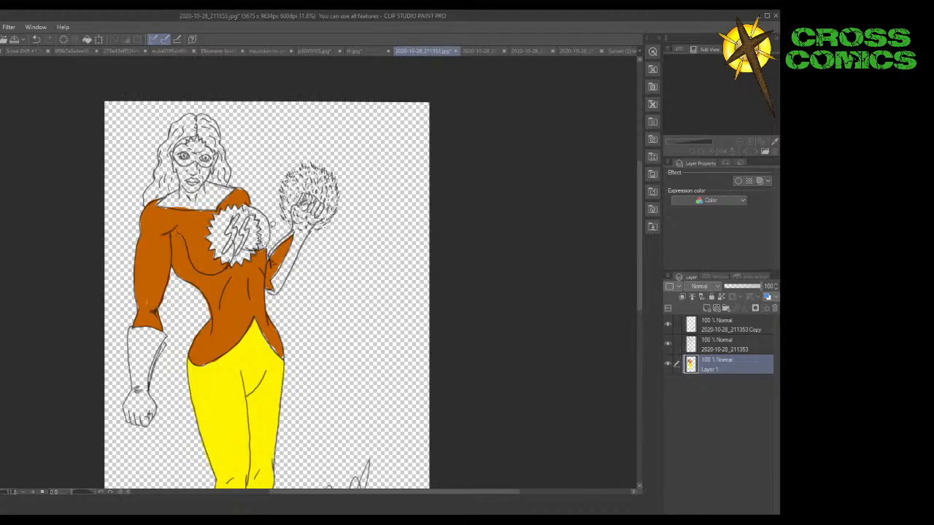
mouse_move(247, 205)
mouse_down()
mouse_move(261, 241)
mouse_move(249, 185)
mouse_up()
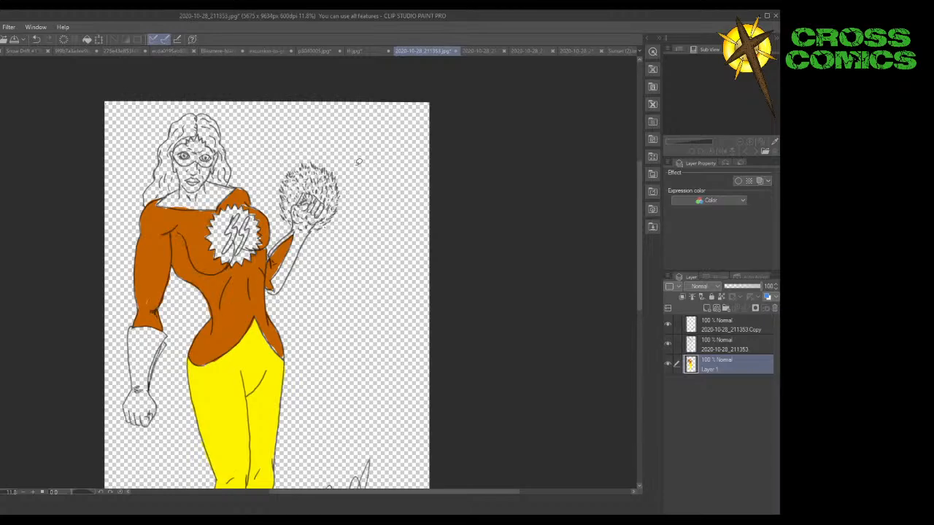
Check the Sunset (2) reference, then fill the gloves on the lowered and raised arms red, including both fists.
click(621, 52)
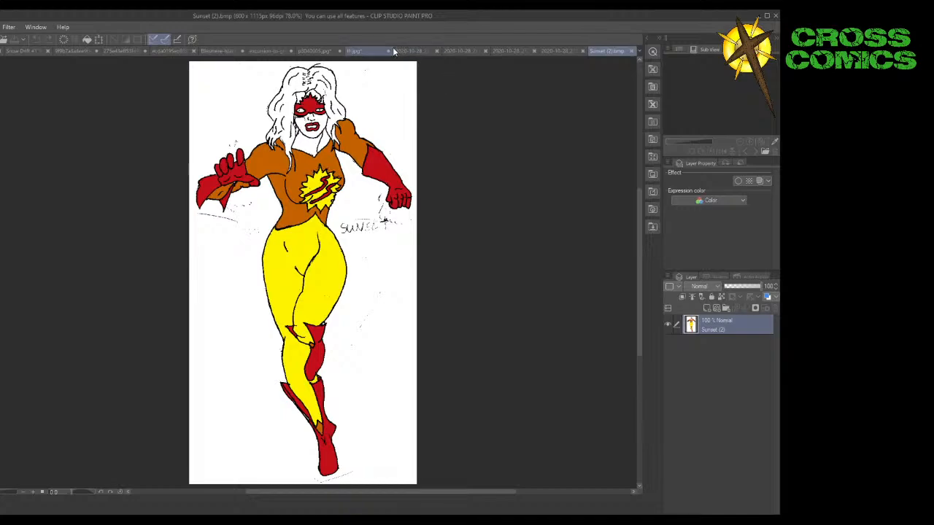
click(418, 51)
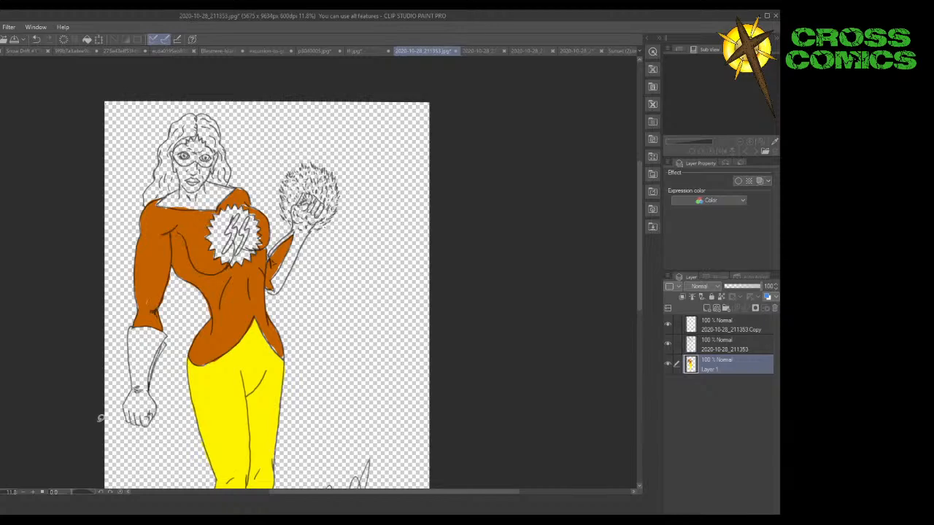
mouse_move(134, 420)
mouse_down()
mouse_move(146, 423)
mouse_move(158, 403)
mouse_move(150, 368)
mouse_move(164, 328)
mouse_move(139, 324)
mouse_move(130, 336)
mouse_move(130, 395)
mouse_up()
click(130, 407)
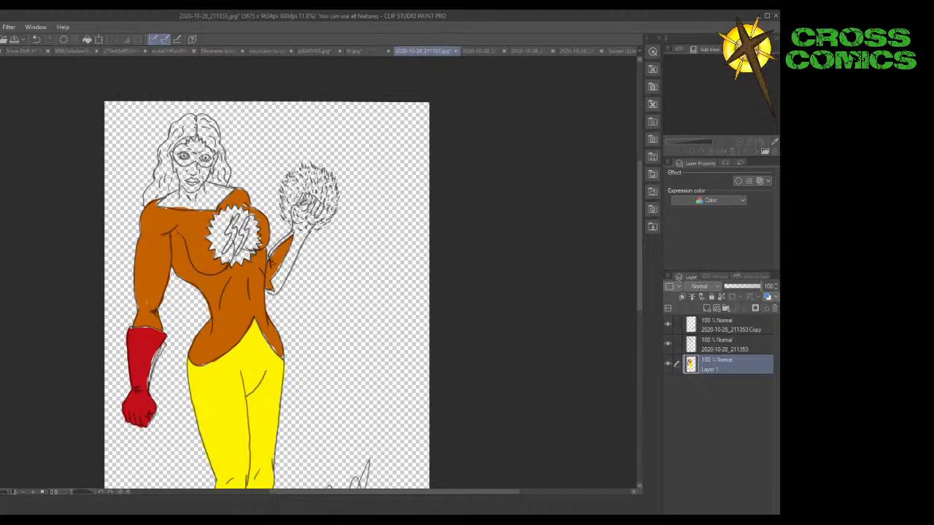
drag(159, 356, 162, 345)
drag(277, 291, 269, 284)
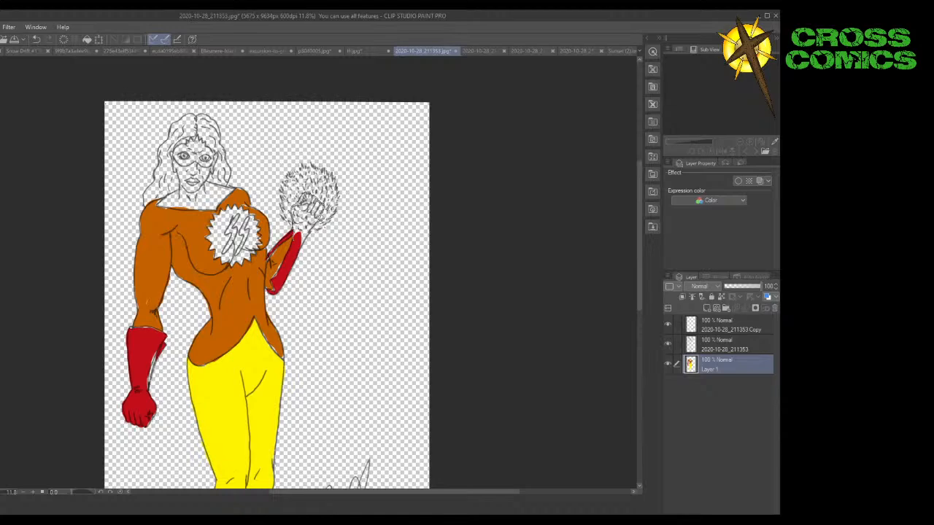
click(297, 227)
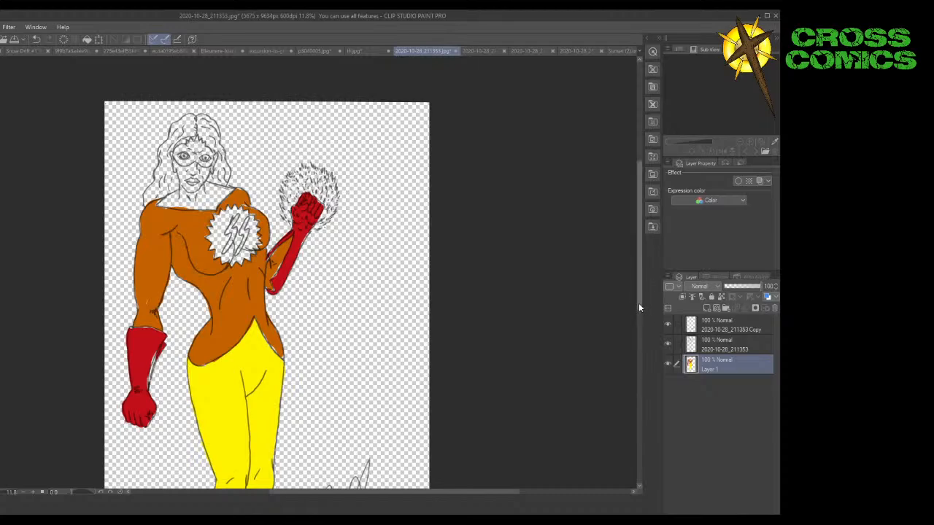
Fill the boot on the lowered arm's side red, covering the foot and both cuff edges beside the yellow shin.
drag(638, 306, 631, 364)
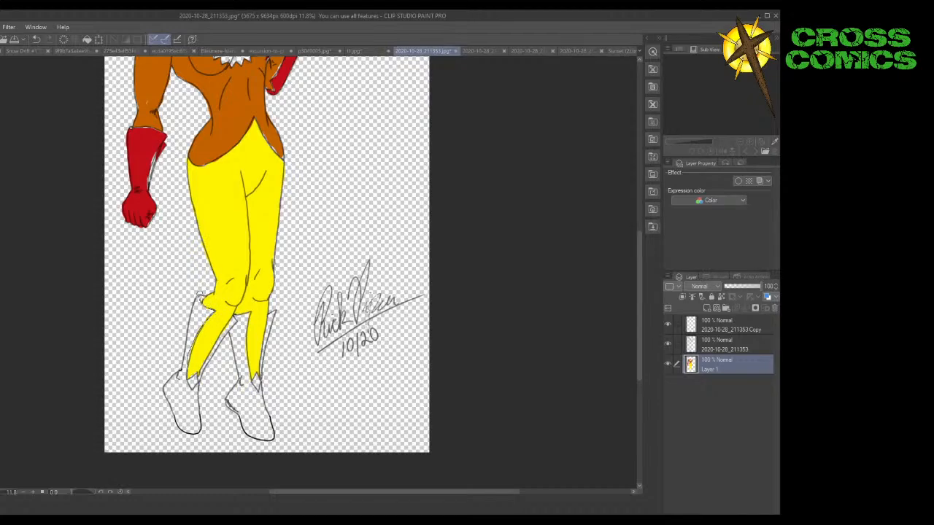
mouse_move(198, 295)
mouse_down()
mouse_move(186, 358)
mouse_move(167, 393)
mouse_move(193, 432)
mouse_move(203, 399)
mouse_move(202, 382)
mouse_move(188, 375)
mouse_up()
click(189, 369)
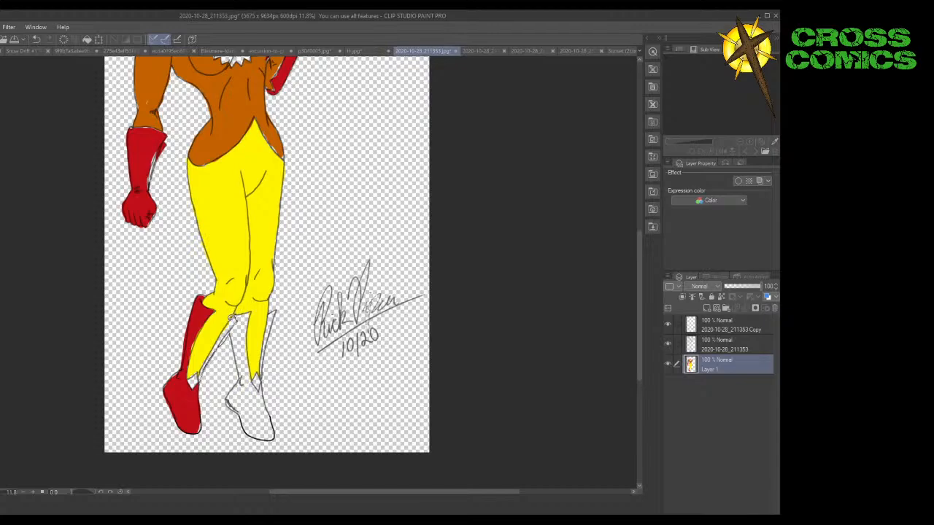
drag(223, 329, 198, 375)
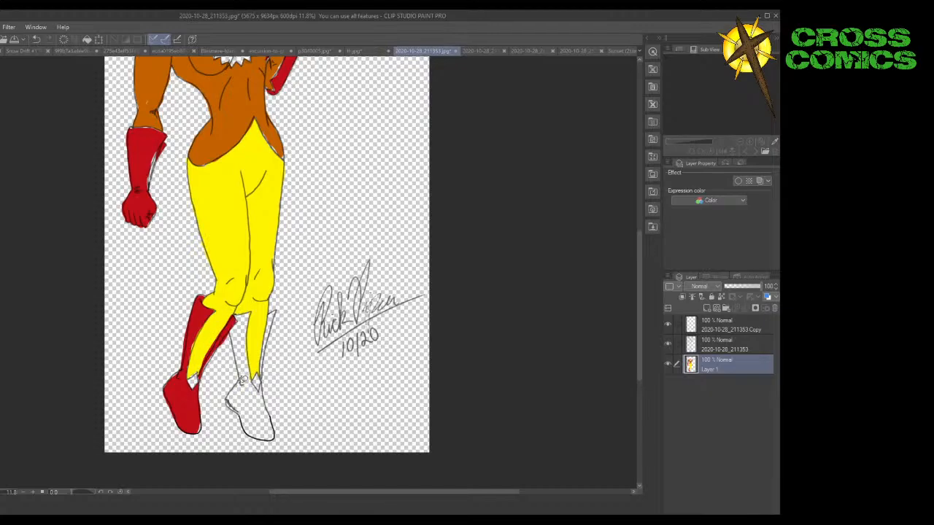
Fill the other boot red, covering its inner cuff, foot, toe and outer cuff edge.
mouse_move(254, 378)
mouse_down()
mouse_move(253, 309)
mouse_move(232, 320)
mouse_move(245, 383)
mouse_up()
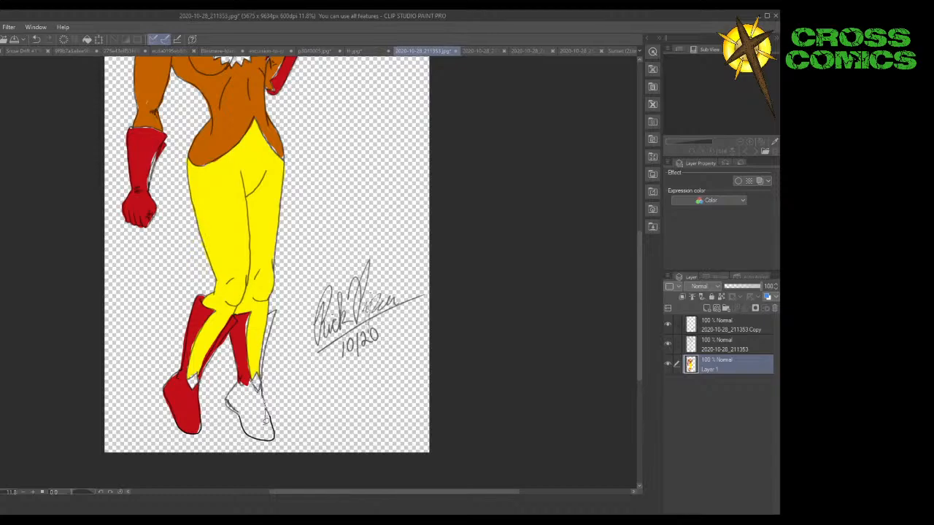
mouse_move(265, 421)
mouse_down()
mouse_move(250, 426)
mouse_move(231, 403)
mouse_move(252, 372)
mouse_up()
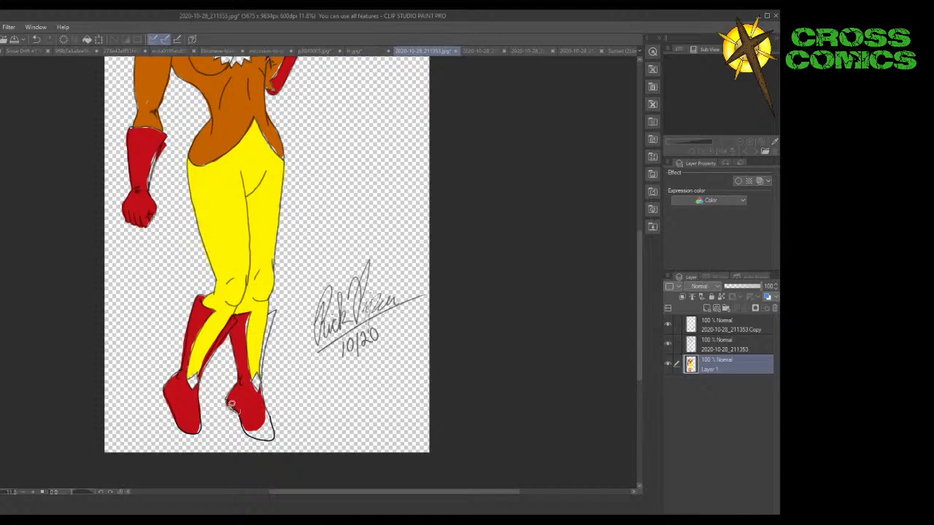
mouse_move(246, 416)
mouse_down()
mouse_move(246, 429)
mouse_move(267, 436)
mouse_up()
click(264, 412)
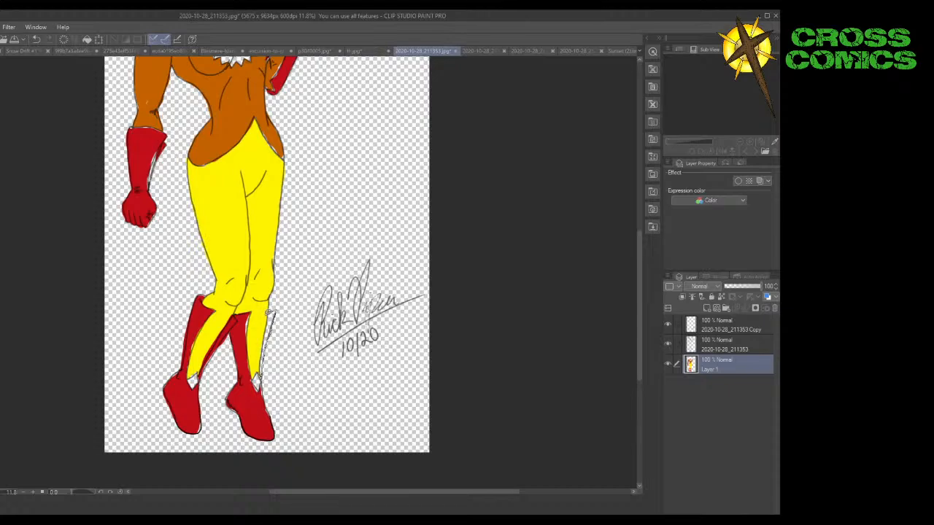
drag(268, 312, 263, 378)
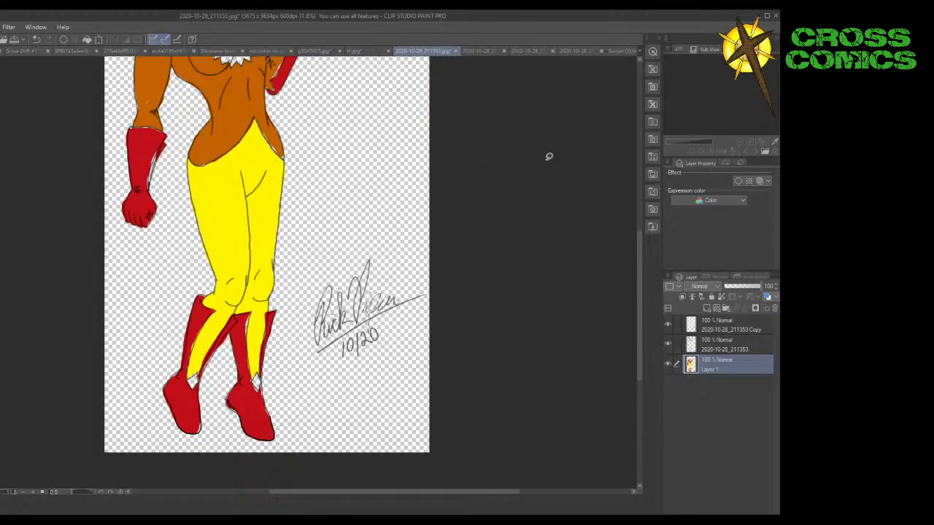
Consult the Sunset (2) reference and fill the small diamond shapes at both ankles orange-brown.
click(616, 53)
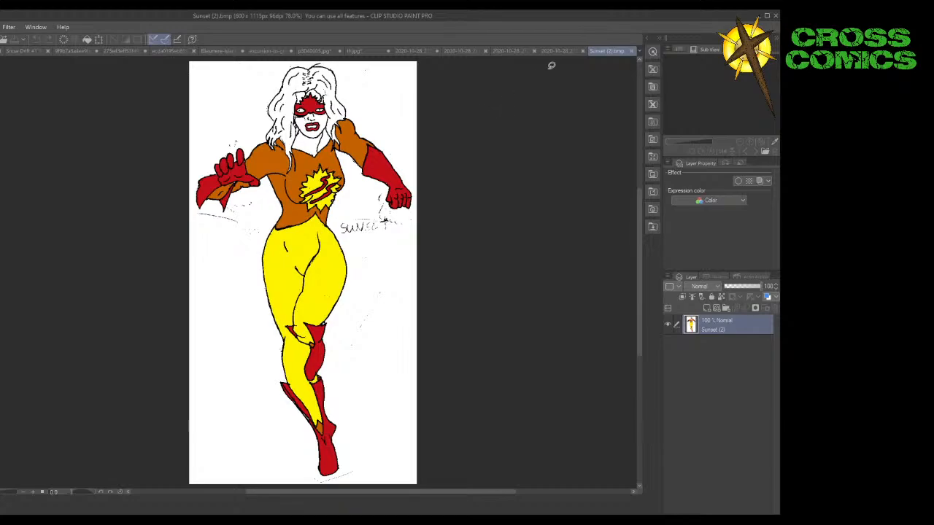
click(418, 50)
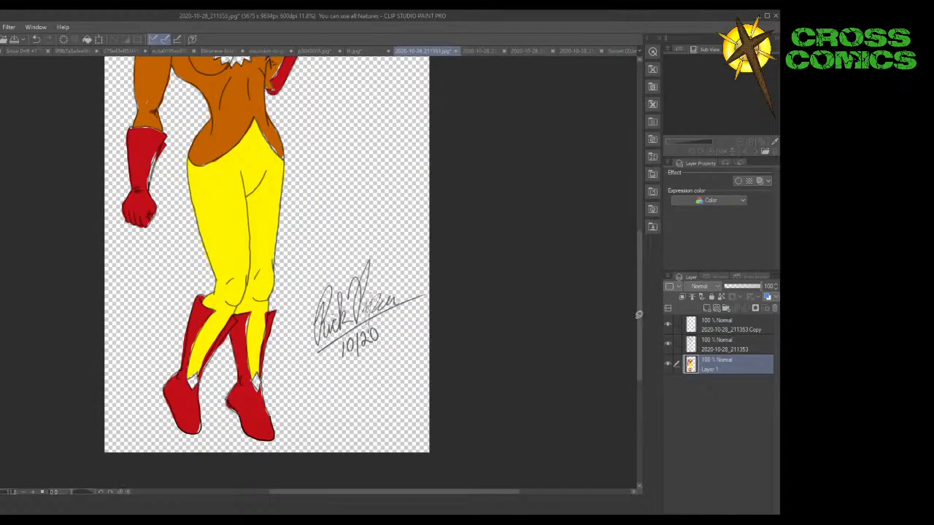
drag(639, 318, 638, 275)
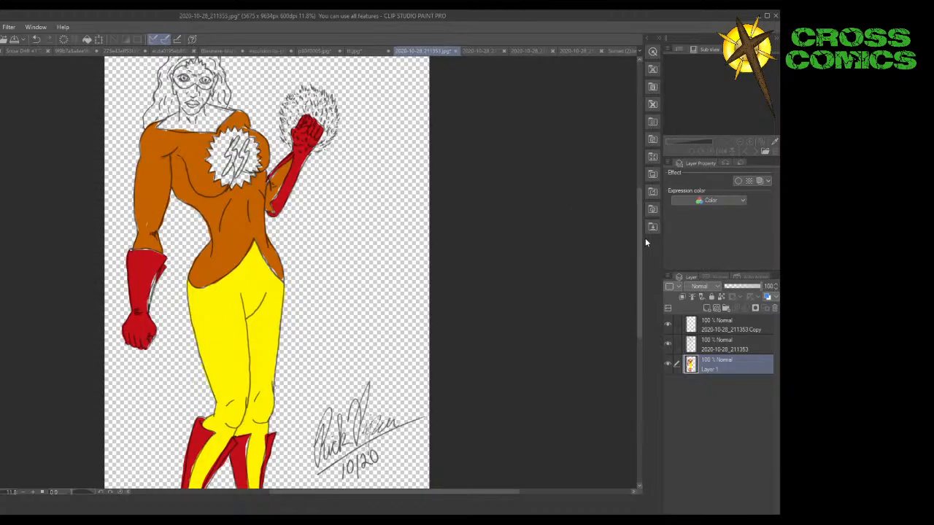
drag(640, 254, 637, 286)
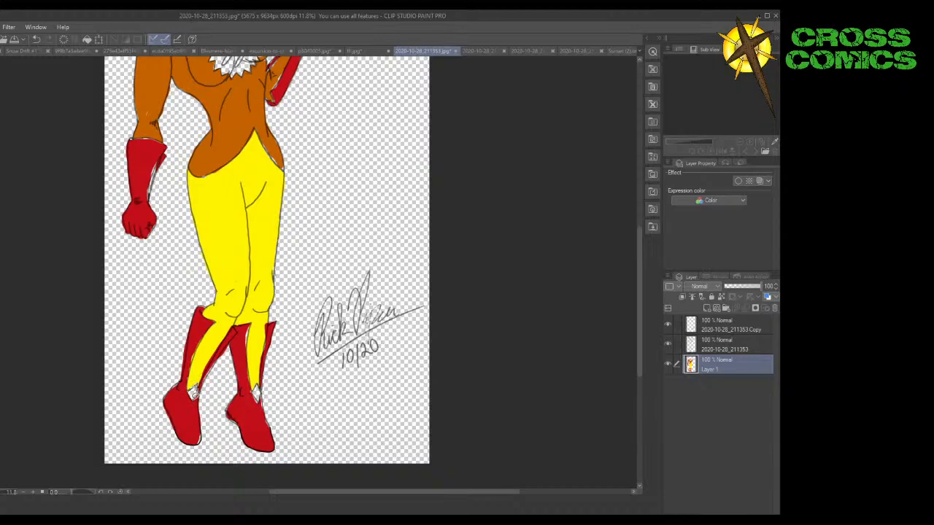
mouse_move(194, 395)
mouse_down()
mouse_move(199, 385)
mouse_move(196, 392)
mouse_up()
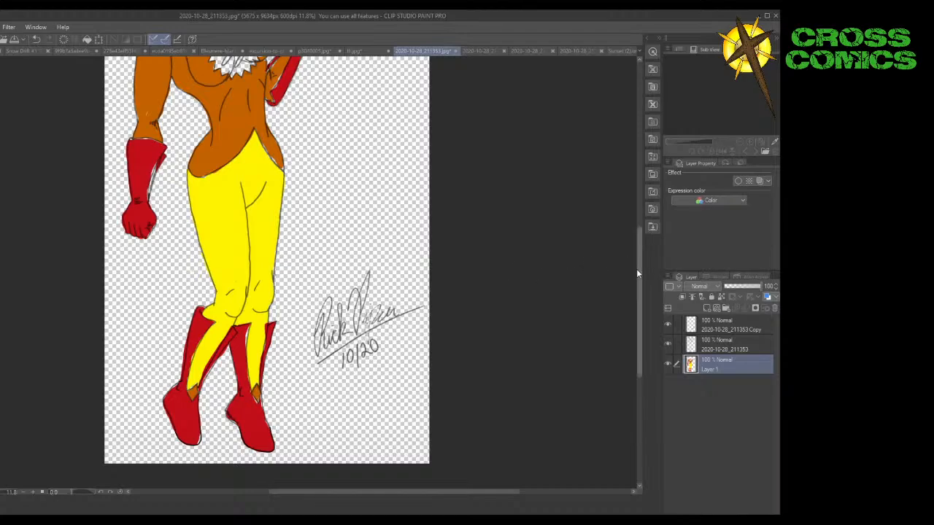
Fill the whole starburst chest emblem yellow, including the lightning bolts inside it.
drag(637, 271, 638, 203)
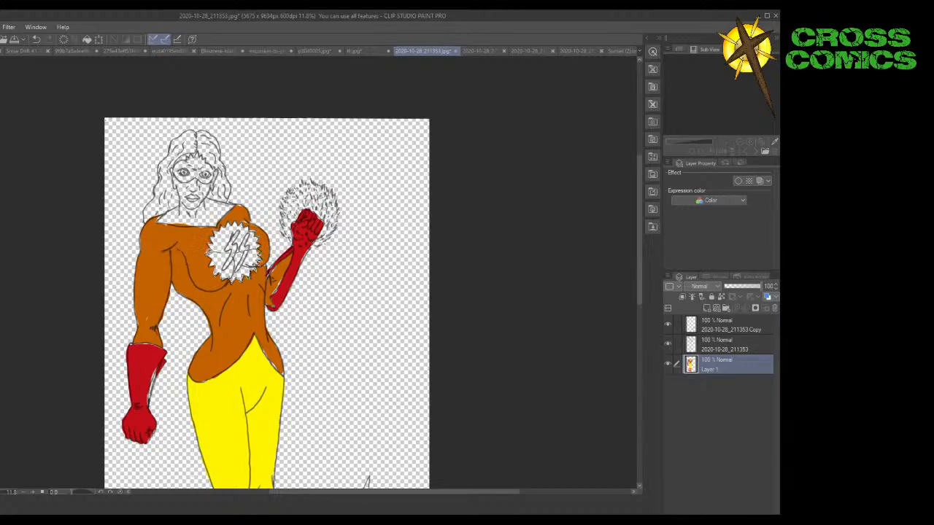
click(214, 262)
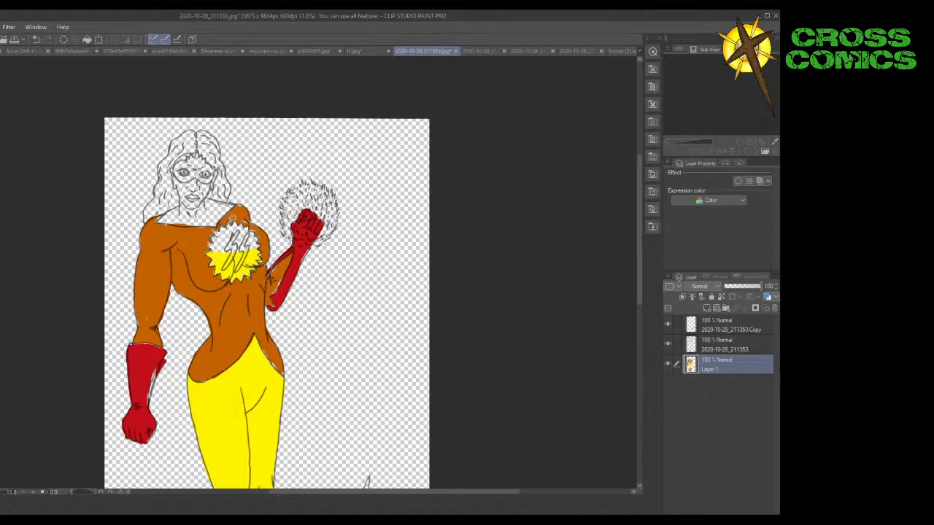
mouse_move(235, 220)
mouse_down()
mouse_move(223, 239)
mouse_move(235, 242)
mouse_move(232, 258)
mouse_move(235, 232)
mouse_up()
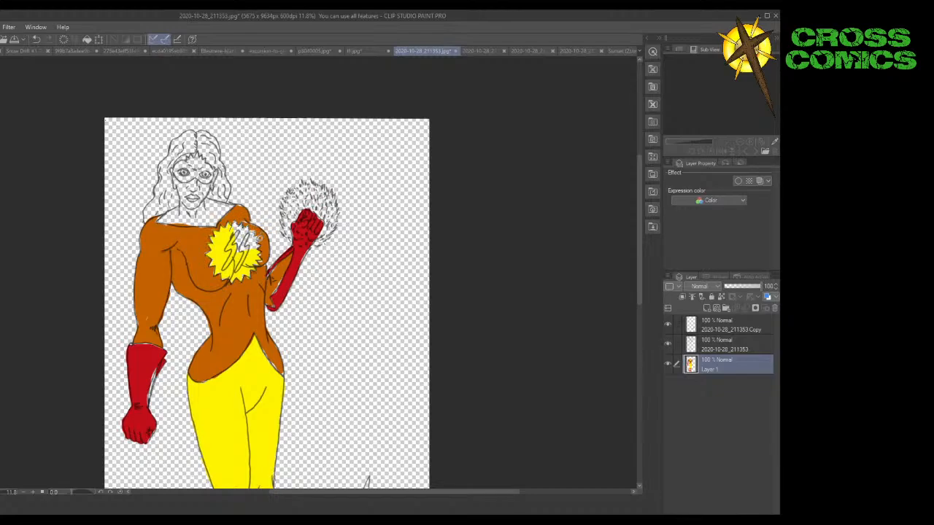
mouse_move(263, 240)
mouse_down()
mouse_move(255, 248)
mouse_move(230, 239)
mouse_move(232, 224)
mouse_up()
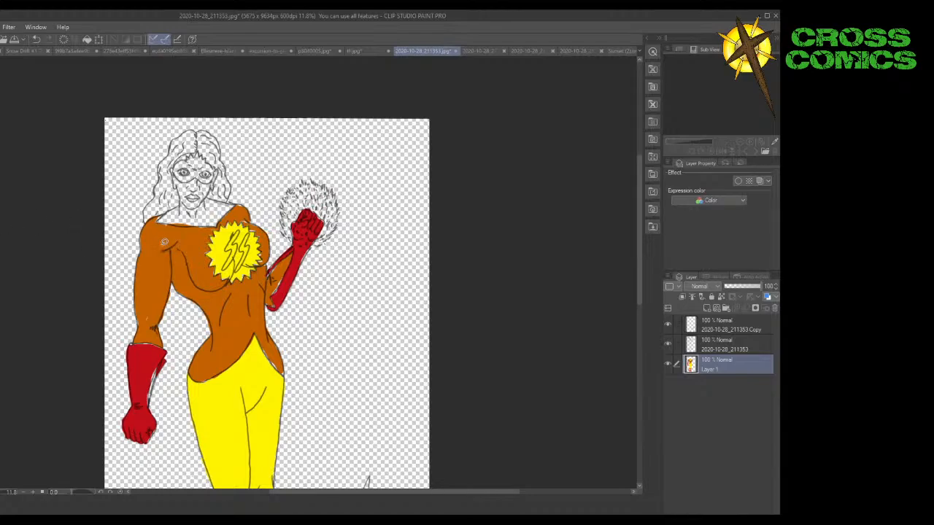
Fill the neck, upper chest and face around the mask with a tan skin tone.
mouse_move(163, 219)
mouse_down()
mouse_move(215, 224)
mouse_move(234, 202)
mouse_move(212, 194)
mouse_move(157, 218)
mouse_up()
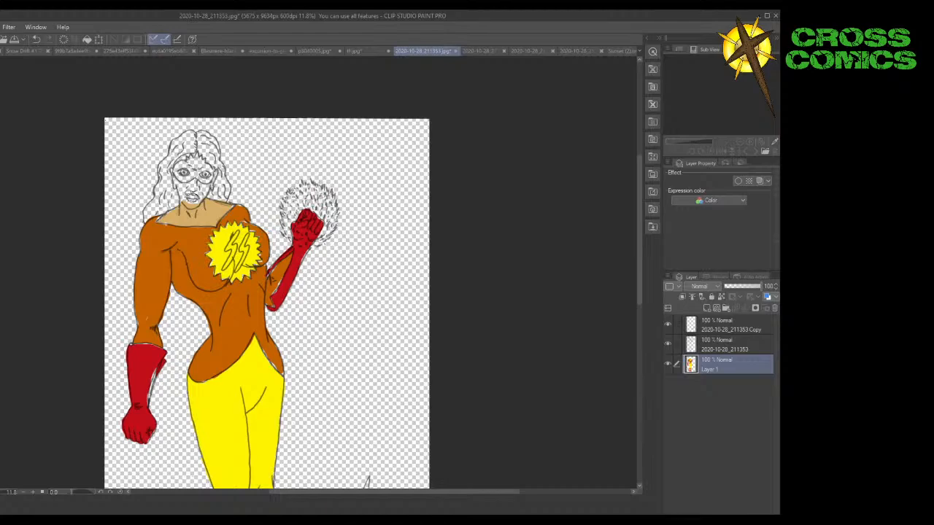
drag(179, 187, 188, 197)
click(197, 198)
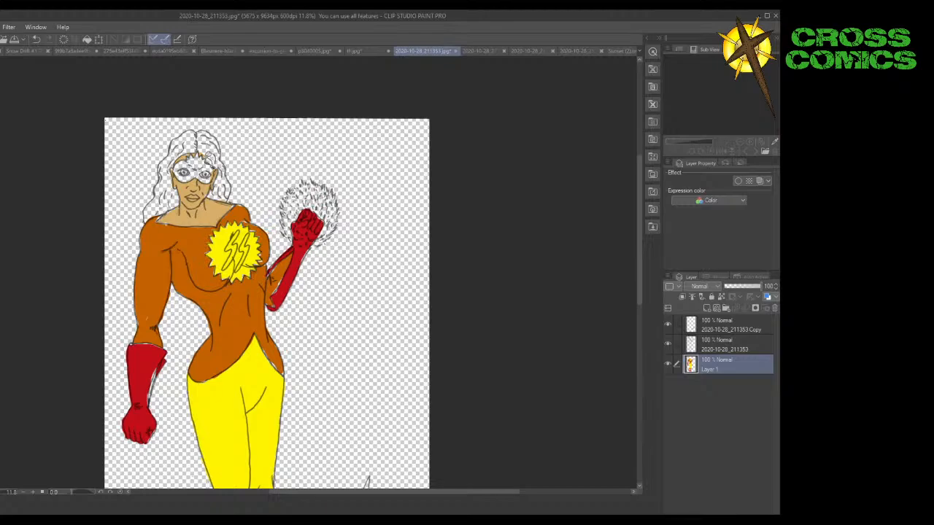
drag(210, 164, 212, 147)
scroll(307, 314, up, 2)
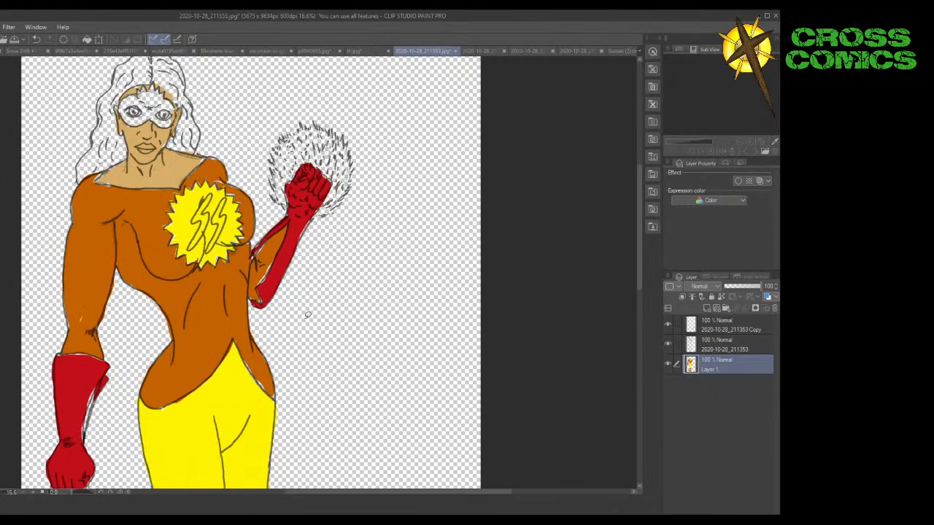
Fill the whole eye mask red, including its spiky top edge and both eyes.
scroll(307, 315, up, 2)
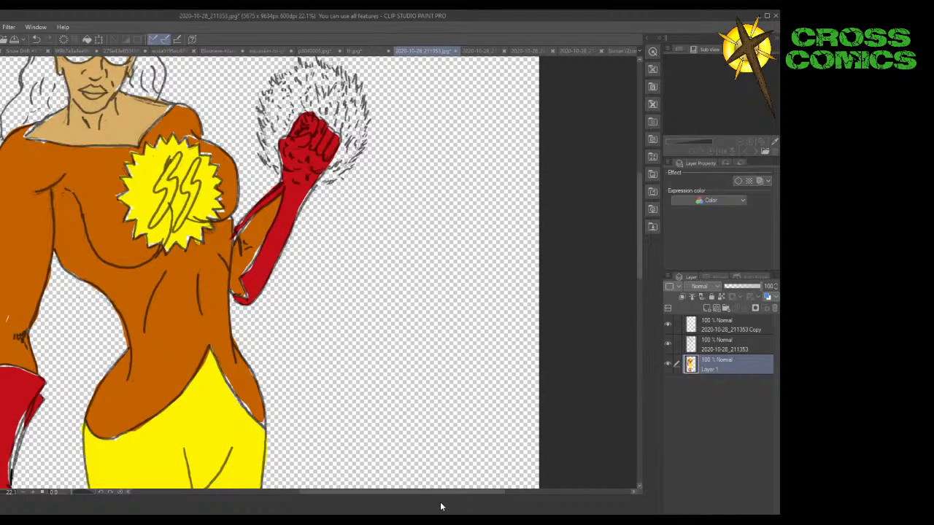
mouse_move(442, 493)
mouse_down()
mouse_move(426, 493)
mouse_move(431, 480)
mouse_up()
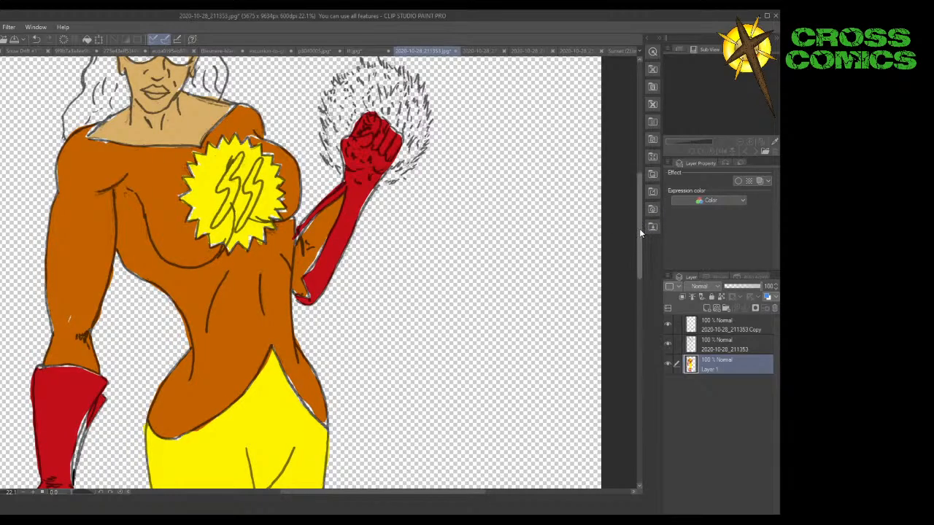
drag(640, 234, 655, 188)
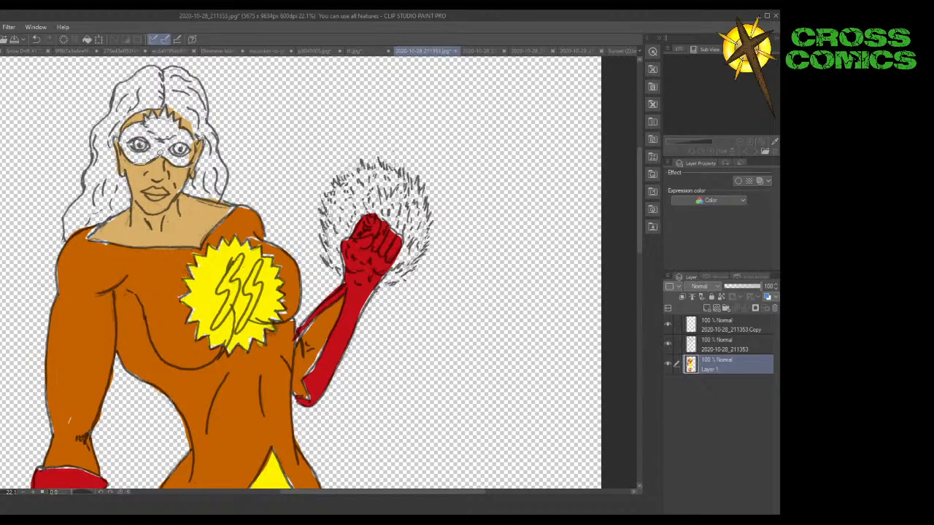
mouse_move(170, 155)
mouse_down()
mouse_move(191, 162)
mouse_move(197, 146)
mouse_move(169, 104)
mouse_move(127, 128)
mouse_move(124, 150)
mouse_move(136, 161)
mouse_up()
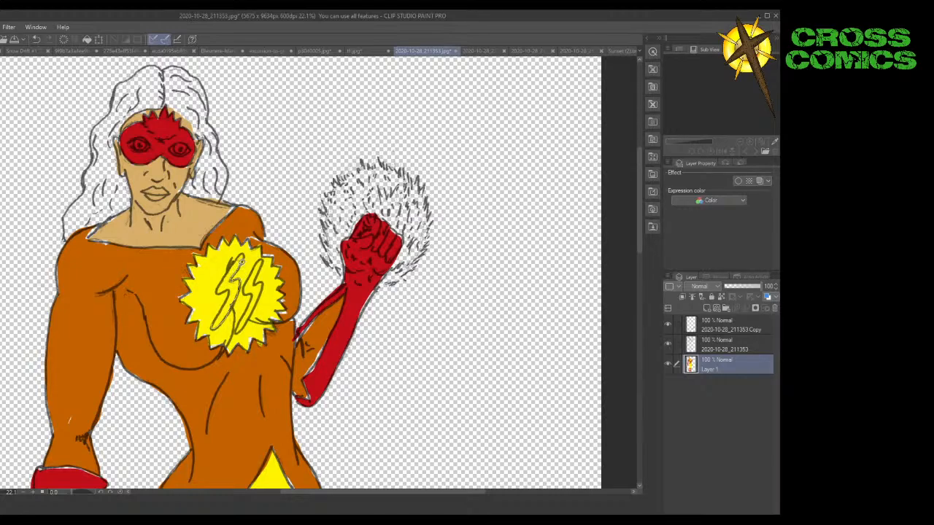
Erase the lightning bolt outlines inside the starburst chest emblem on the 2020-10-28_211353 line layer.
mouse_move(245, 255)
mouse_down()
mouse_move(220, 288)
mouse_move(230, 291)
mouse_move(217, 319)
mouse_up()
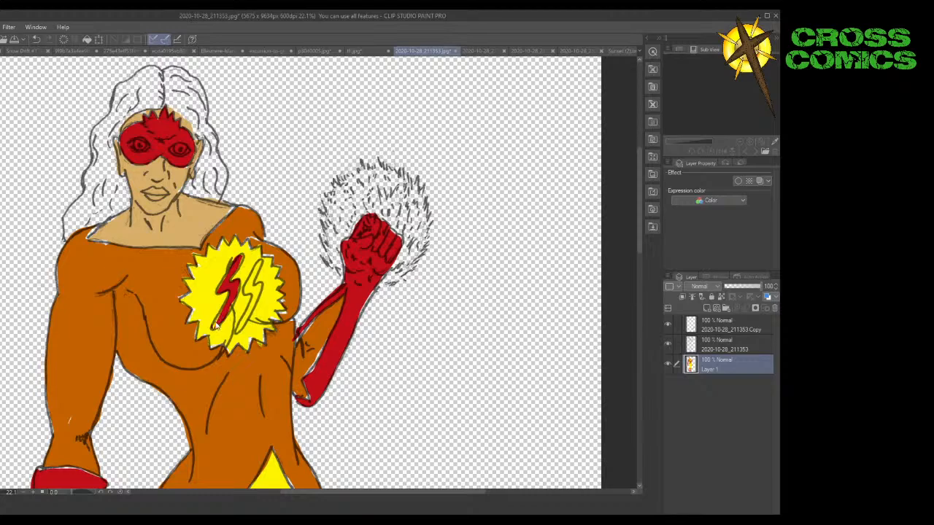
key(ctrl+z)
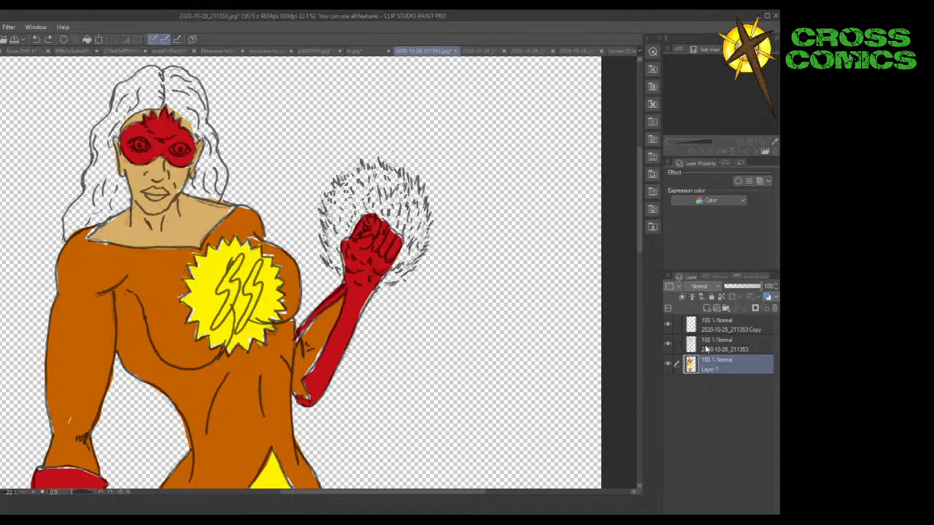
click(667, 346)
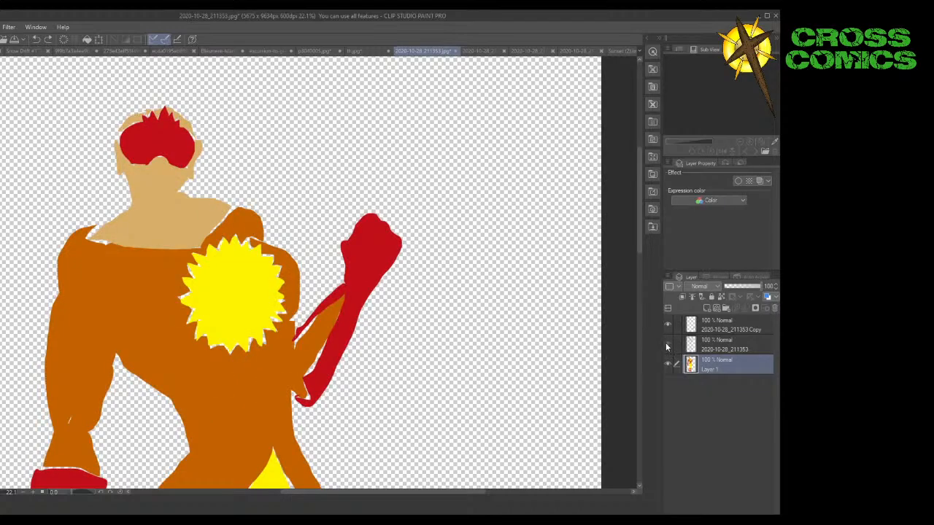
click(667, 346)
click(712, 348)
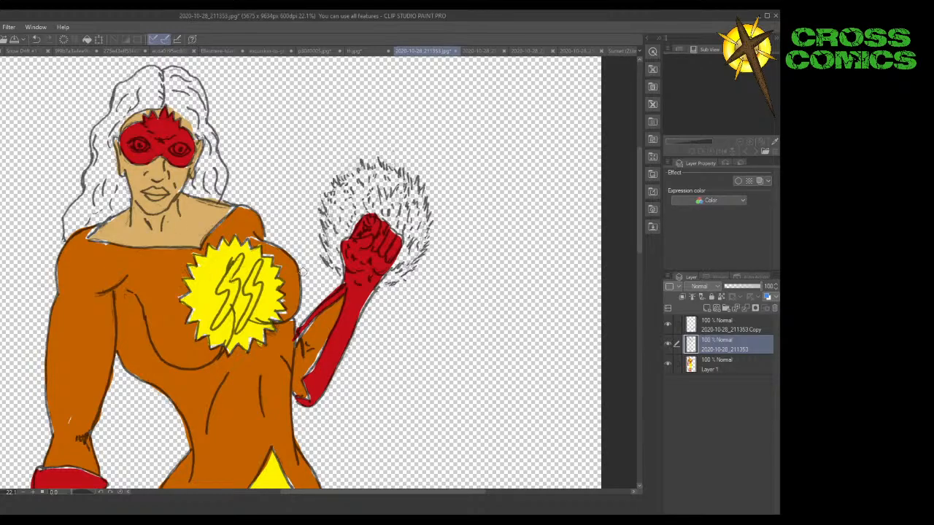
mouse_move(235, 281)
mouse_down()
mouse_move(240, 257)
mouse_move(223, 276)
mouse_move(235, 256)
mouse_move(212, 295)
mouse_move(239, 280)
mouse_move(242, 299)
mouse_move(261, 265)
mouse_move(252, 313)
mouse_move(263, 319)
mouse_move(251, 294)
mouse_move(238, 333)
mouse_move(251, 314)
mouse_move(229, 291)
mouse_move(213, 328)
mouse_move(220, 303)
mouse_up()
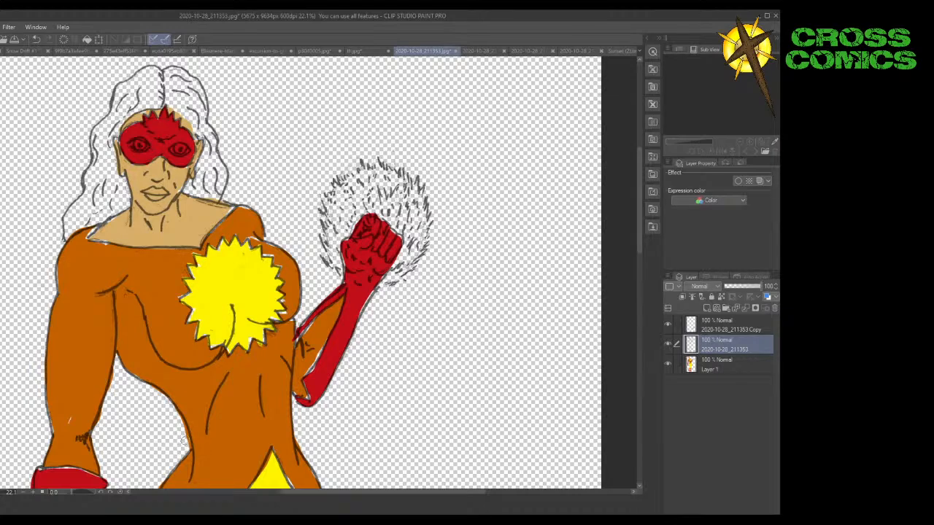
Redraw the breast's lower contour in black across the lower part of the emblem on the 2020-10-28_211353 layer.
click(713, 365)
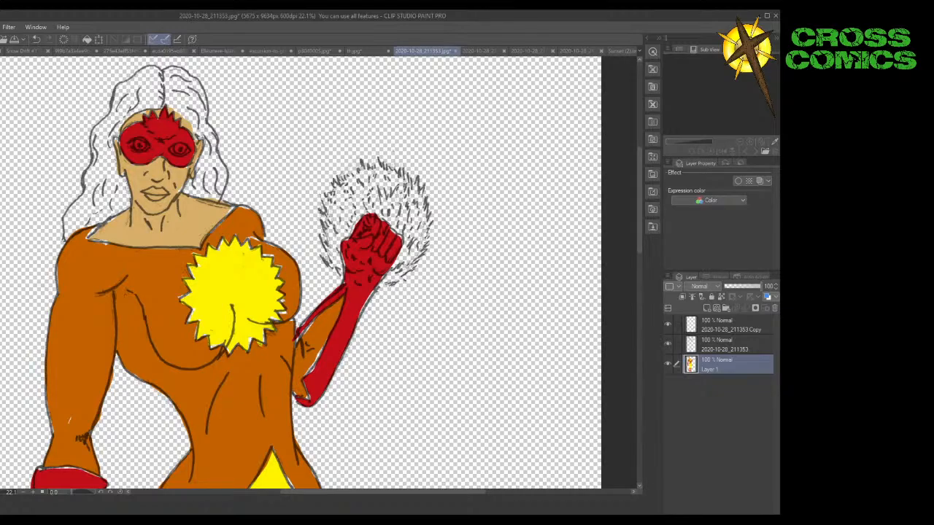
click(725, 340)
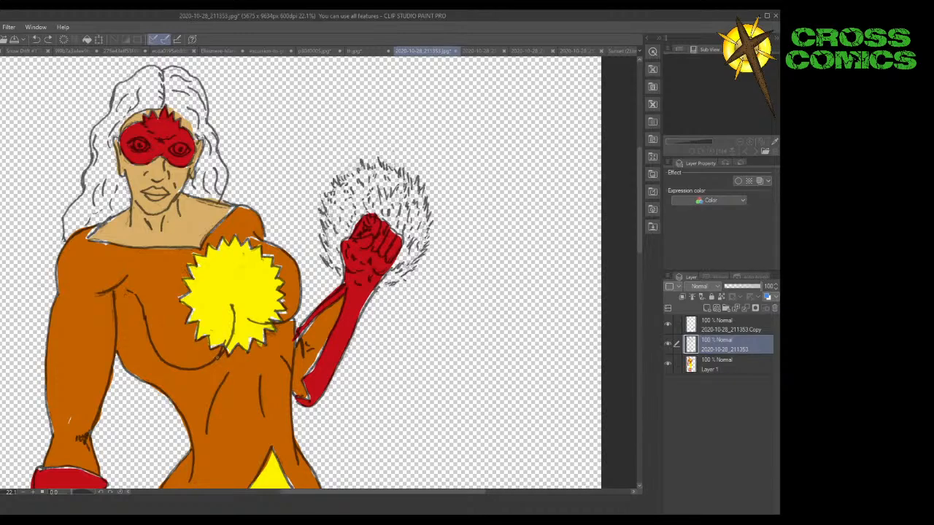
mouse_move(217, 359)
mouse_down()
mouse_move(232, 329)
mouse_move(271, 325)
mouse_up()
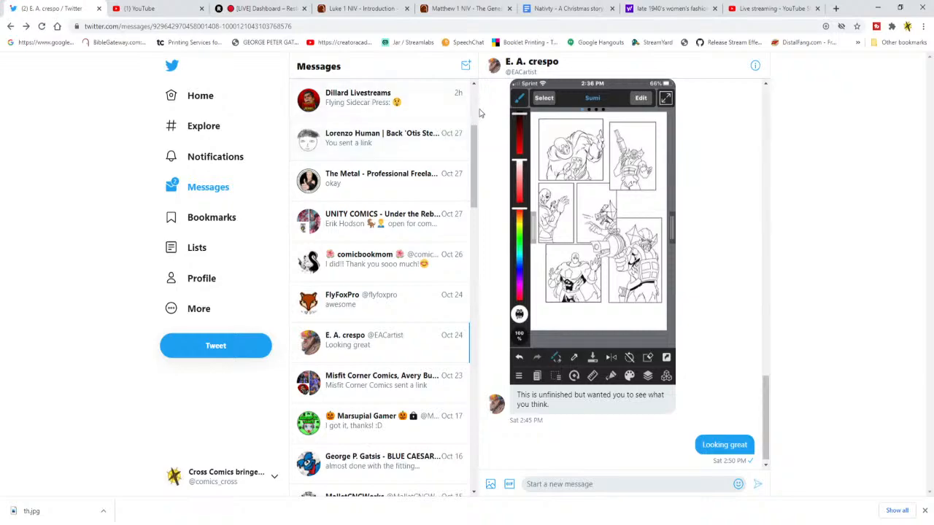
Switch to Twitter and read the most recent direct-message conversation.
scroll(471, 123, up, 3)
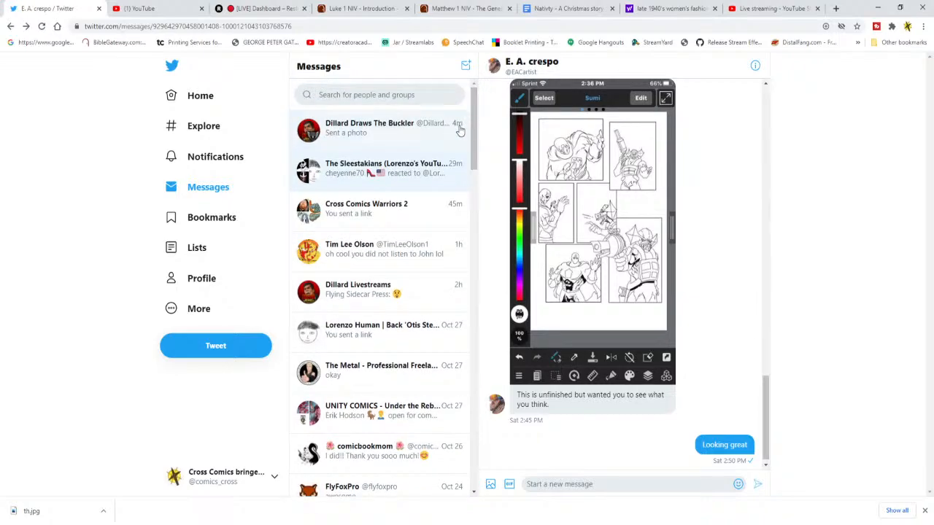
click(380, 129)
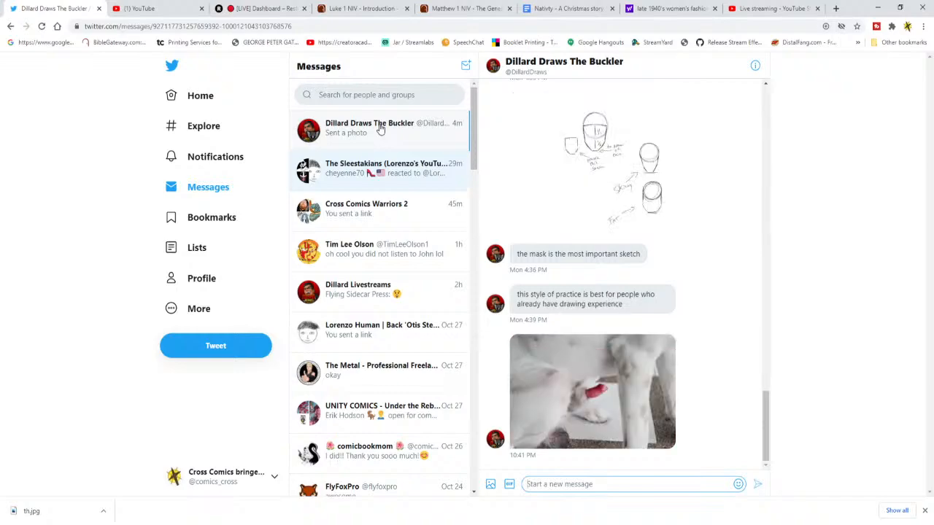
click(328, 137)
click(330, 163)
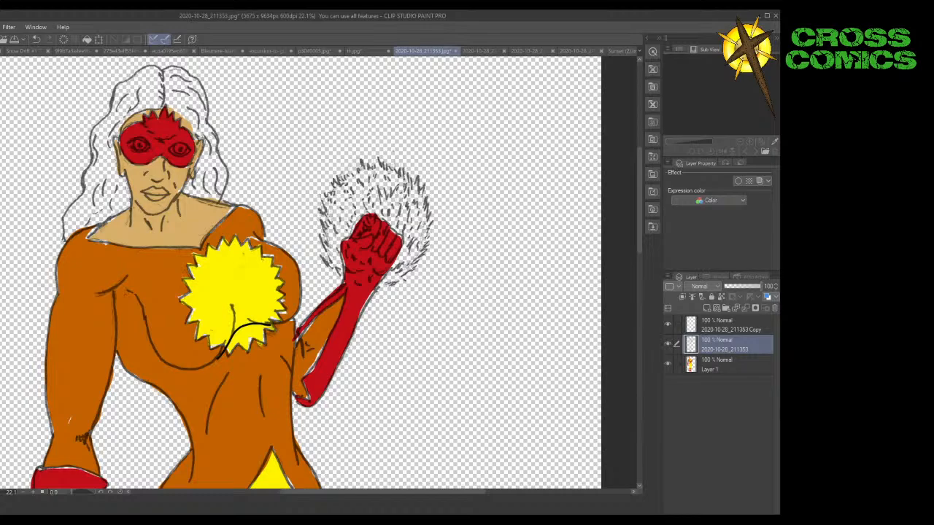
Try erasing the starburst's outline and sketching a rising sun with a curved horizon line and a dome inside it.
mouse_move(183, 266)
mouse_down()
mouse_move(206, 344)
mouse_move(220, 343)
mouse_move(217, 350)
mouse_move(235, 325)
mouse_move(232, 358)
mouse_move(237, 345)
mouse_move(254, 343)
mouse_move(248, 358)
mouse_move(275, 333)
mouse_move(266, 326)
mouse_up()
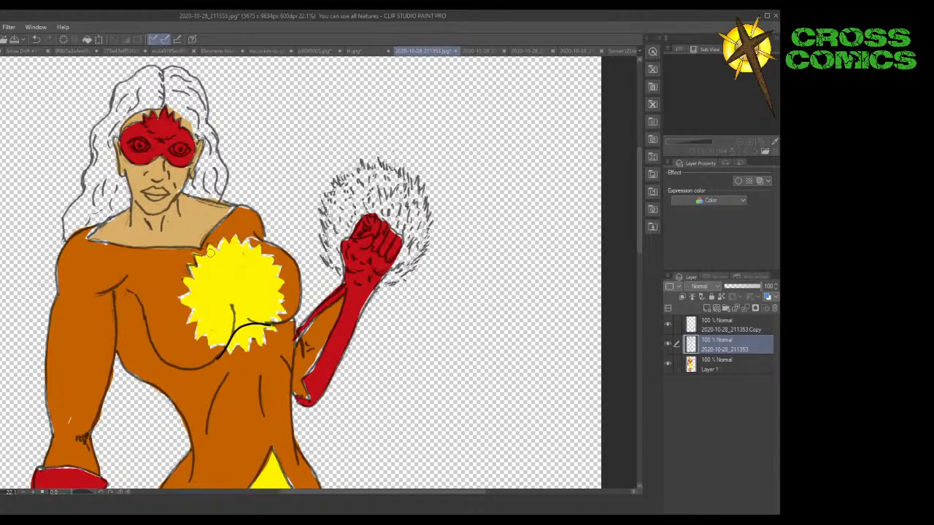
mouse_move(194, 256)
mouse_down()
mouse_move(189, 277)
mouse_move(180, 275)
mouse_up()
mouse_move(191, 334)
mouse_down()
mouse_move(236, 296)
mouse_move(284, 286)
mouse_up()
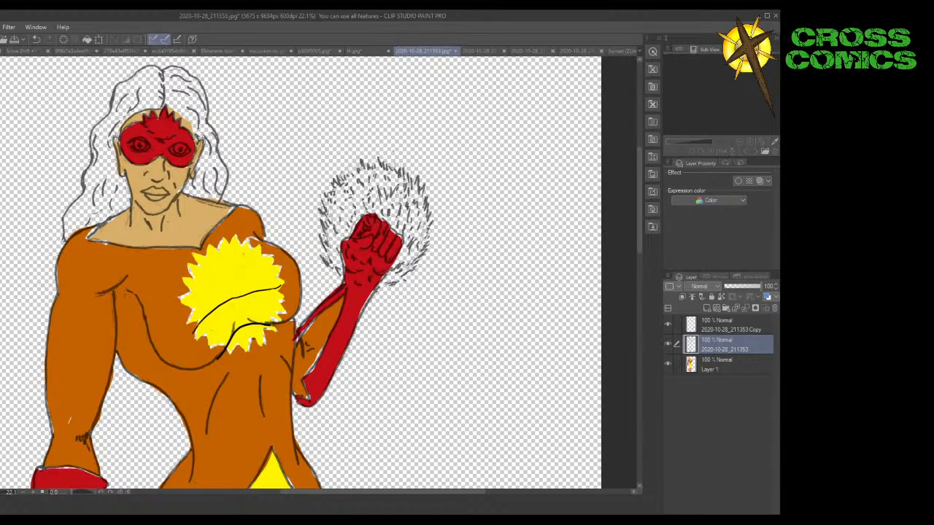
mouse_move(197, 324)
mouse_down()
mouse_move(213, 289)
mouse_move(248, 270)
mouse_move(276, 287)
mouse_up()
Try out long ray lines running from the sun's lower corner across the chest to the shoulder and upper arm.
mouse_move(194, 323)
mouse_down()
mouse_move(115, 270)
mouse_move(68, 255)
mouse_up()
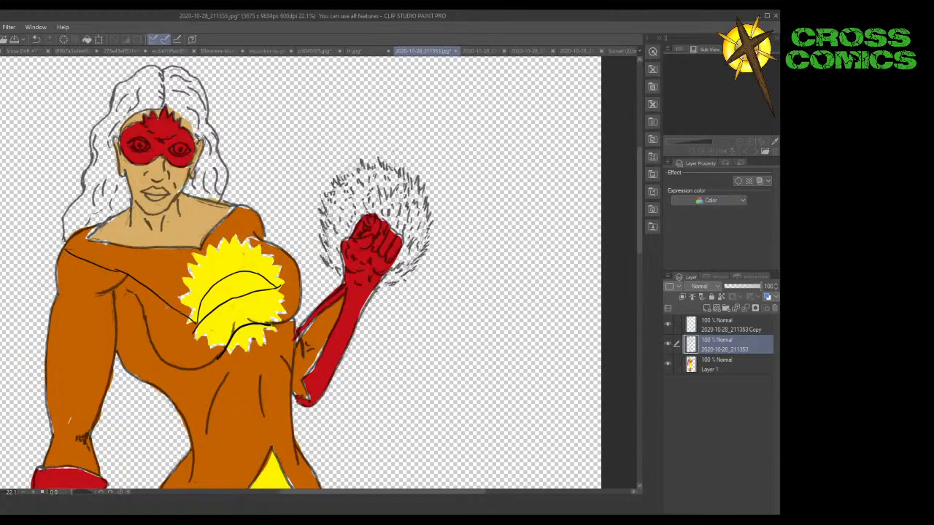
key(ctrl+z)
mouse_move(197, 325)
mouse_down()
mouse_move(109, 291)
mouse_move(138, 292)
mouse_move(198, 326)
mouse_up()
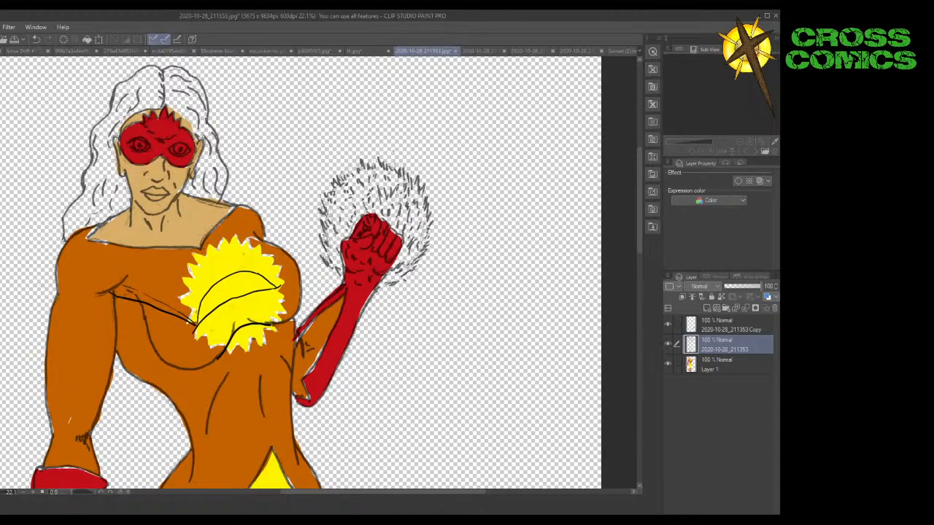
key(ctrl+z)
drag(186, 317, 190, 320)
key(ctrl+z)
drag(194, 326, 123, 293)
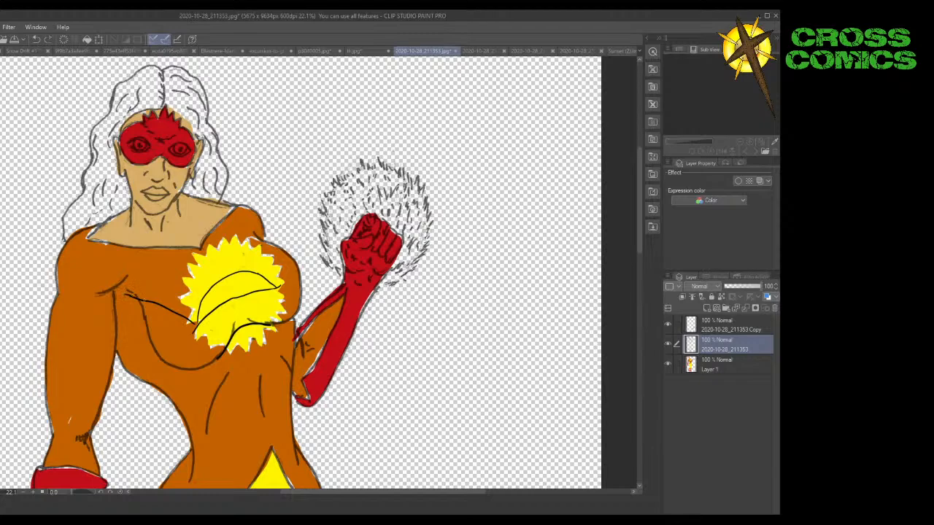
drag(195, 324, 66, 244)
drag(130, 295, 48, 278)
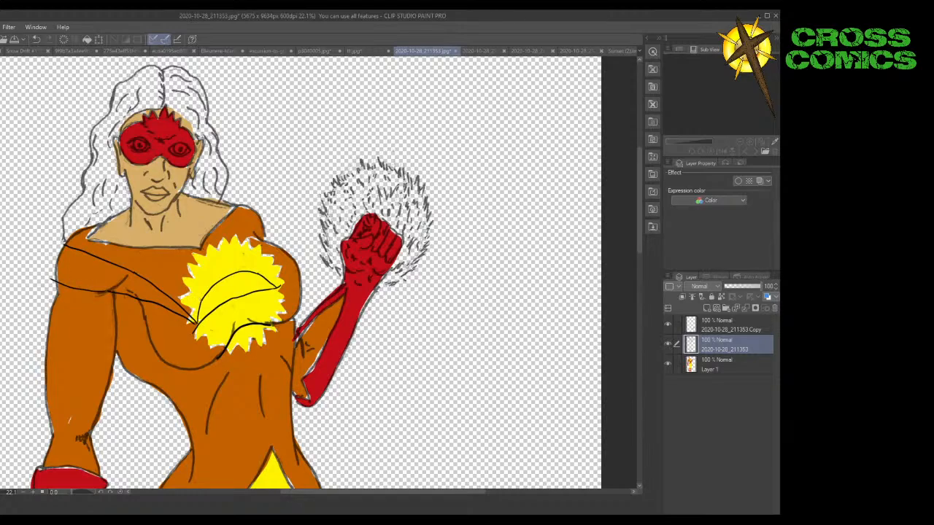
Sketch further ray lines fanning upward from the sun's dome towards the neckline and the raised arm's shoulder.
mouse_move(197, 297)
mouse_down()
mouse_move(111, 244)
mouse_move(204, 294)
mouse_up()
drag(195, 252, 203, 247)
mouse_move(188, 279)
mouse_down()
mouse_move(223, 250)
mouse_move(220, 282)
mouse_up()
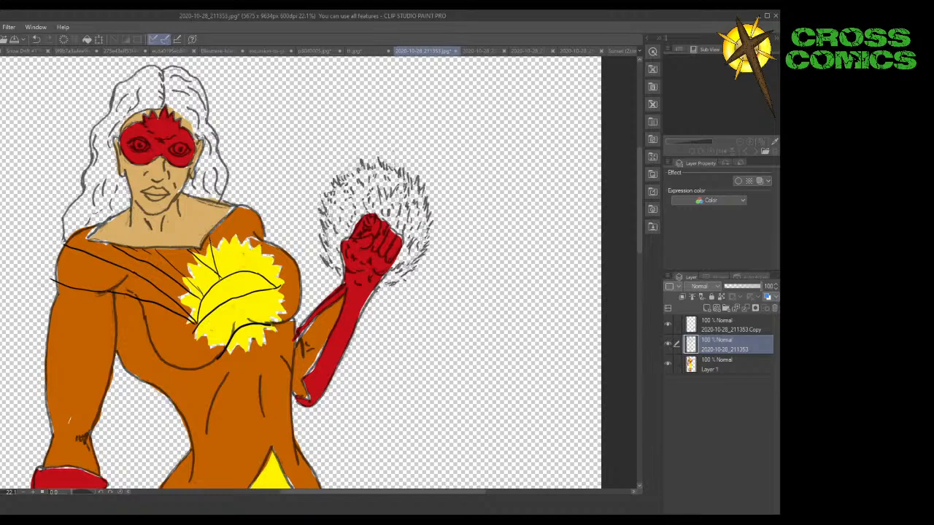
key(ctrl+z)
drag(205, 240, 222, 282)
key(ctrl+z)
drag(238, 257, 217, 216)
drag(247, 271, 241, 205)
drag(258, 268, 268, 235)
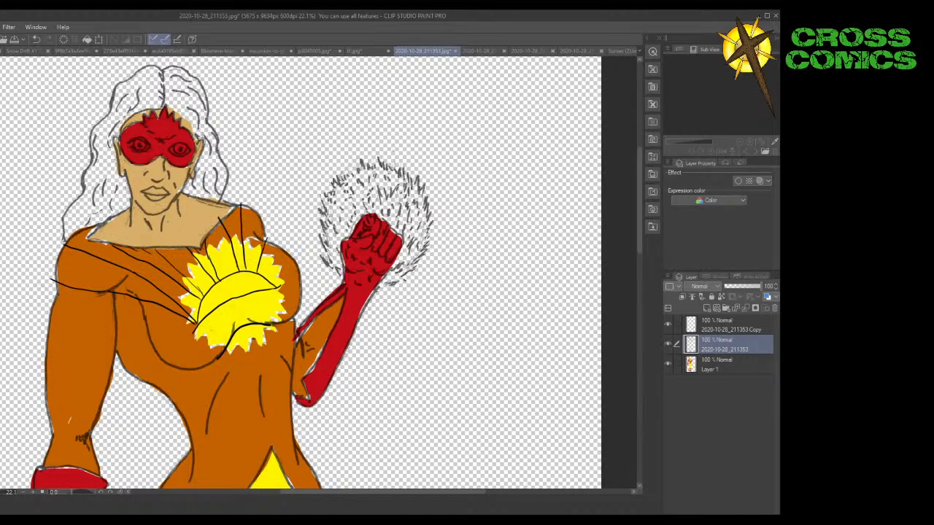
Undo the rising sun sketch, its rays and the erased starburst outline.
key(ctrl+z)
key(ctrl+z)
key(ctrl+z)
key(ctrl+z)
key(ctrl+z)
key(ctrl+z)
key(ctrl+z)
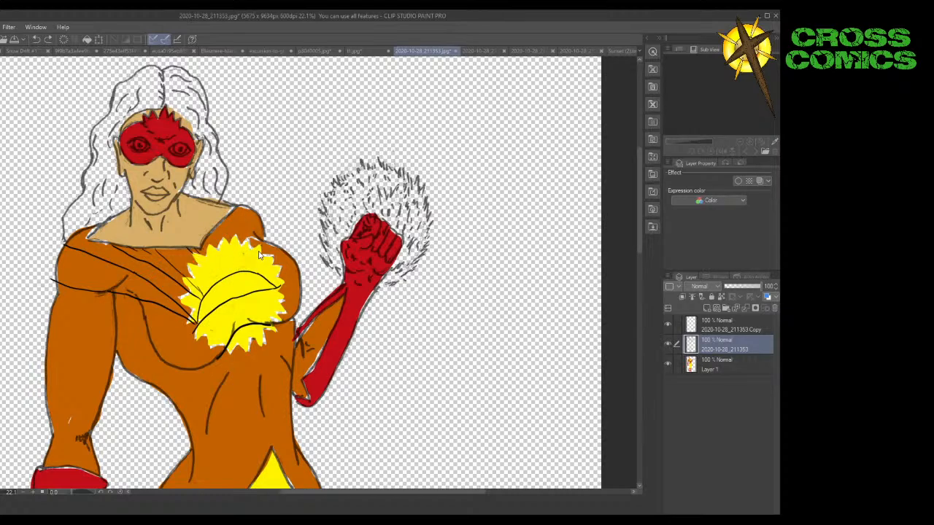
key(ctrl+z)
key(ctrl+z)
key(ctrl+z)
key(ctrl+z)
key(ctrl+z)
key(ctrl+z)
key(ctrl+z)
key(ctrl+z)
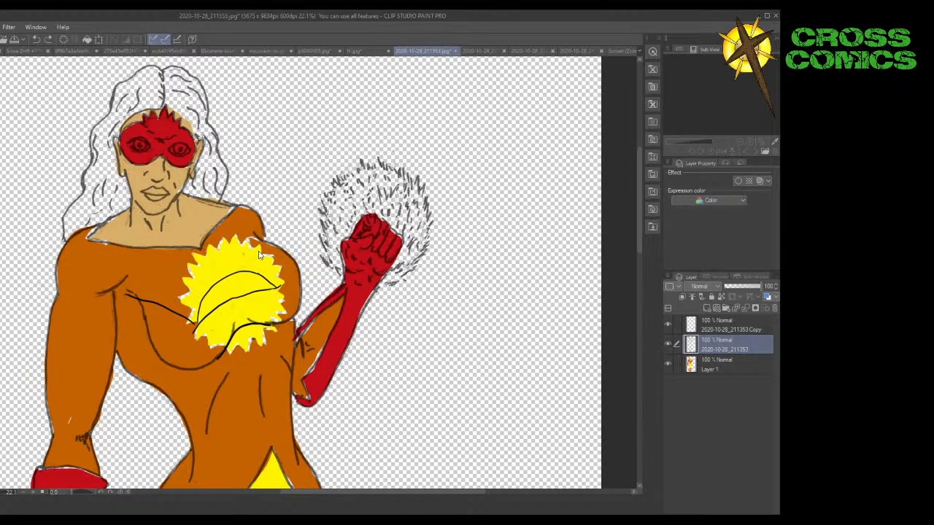
key(ctrl+z)
mouse_move(277, 288)
mouse_down()
mouse_move(241, 272)
mouse_move(201, 302)
mouse_move(196, 329)
mouse_move(272, 291)
mouse_move(233, 298)
mouse_move(192, 333)
mouse_up()
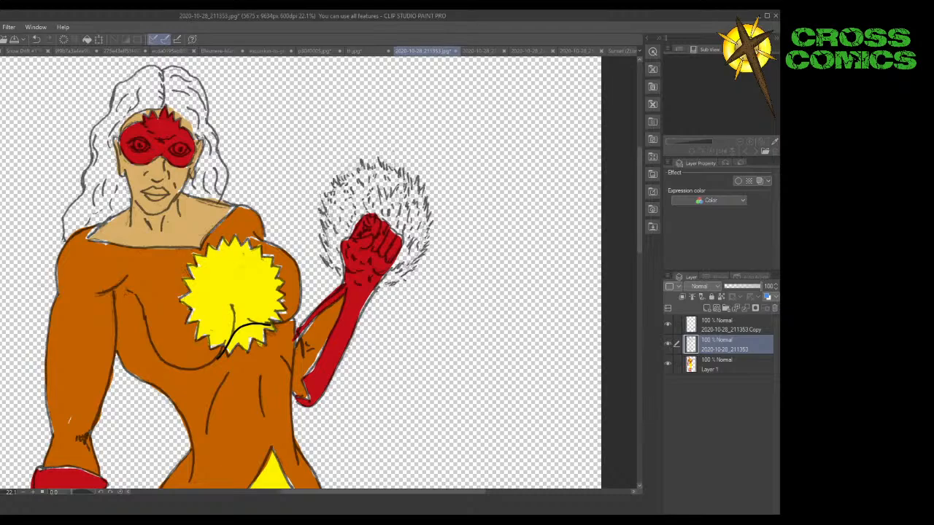
Try sketching a black circle in the centre of the starburst emblem.
mouse_move(187, 306)
mouse_down()
mouse_move(121, 305)
mouse_move(127, 291)
mouse_move(187, 293)
mouse_up()
key(ctrl+z)
mouse_move(214, 284)
mouse_down()
mouse_move(244, 288)
mouse_move(251, 317)
mouse_move(235, 275)
mouse_move(253, 288)
mouse_up()
mouse_move(212, 295)
mouse_down()
mouse_move(225, 273)
mouse_move(215, 291)
mouse_move(219, 314)
mouse_move(237, 319)
mouse_move(248, 301)
mouse_move(245, 314)
mouse_up()
key(ctrl+z)
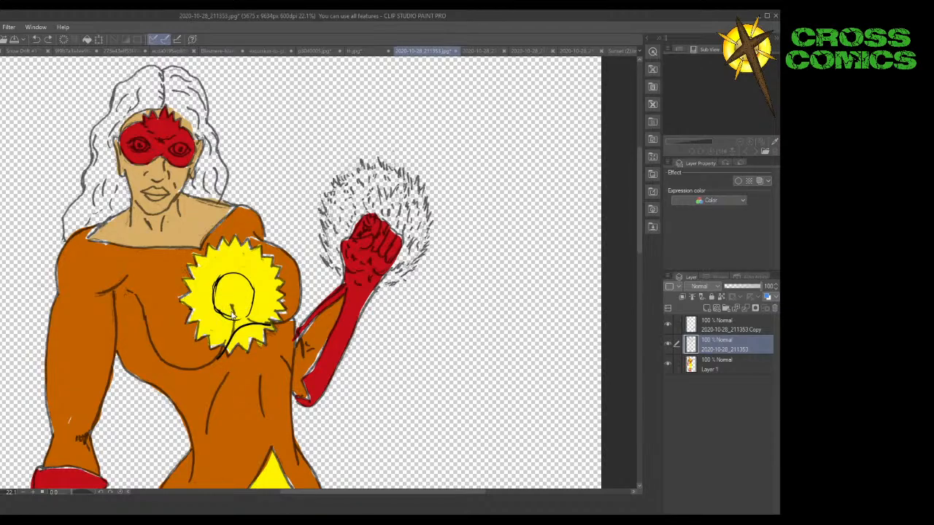
key(ctrl+z)
Try sketching ray lines from the emblem's central circle towards the armpit and the upper chest.
drag(114, 288, 213, 315)
drag(125, 267, 215, 304)
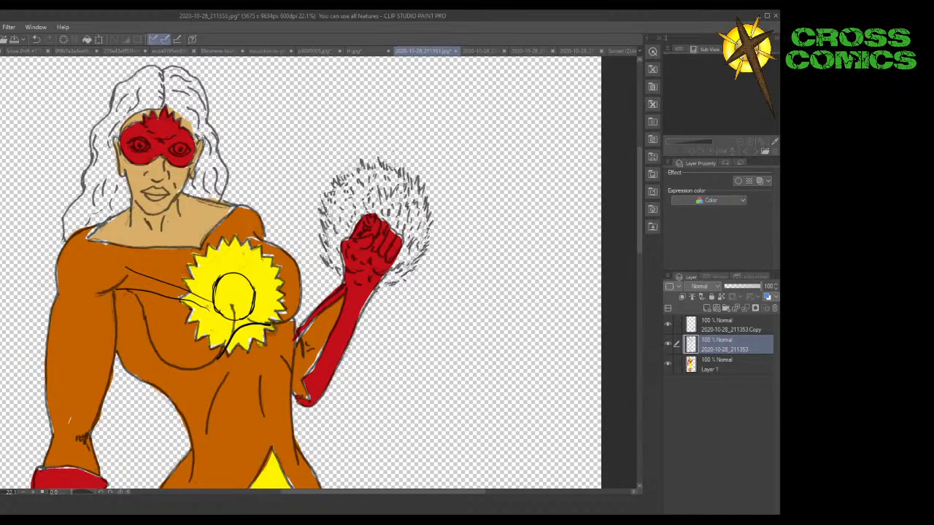
key(ctrl+z)
drag(127, 278, 216, 294)
drag(260, 247, 241, 277)
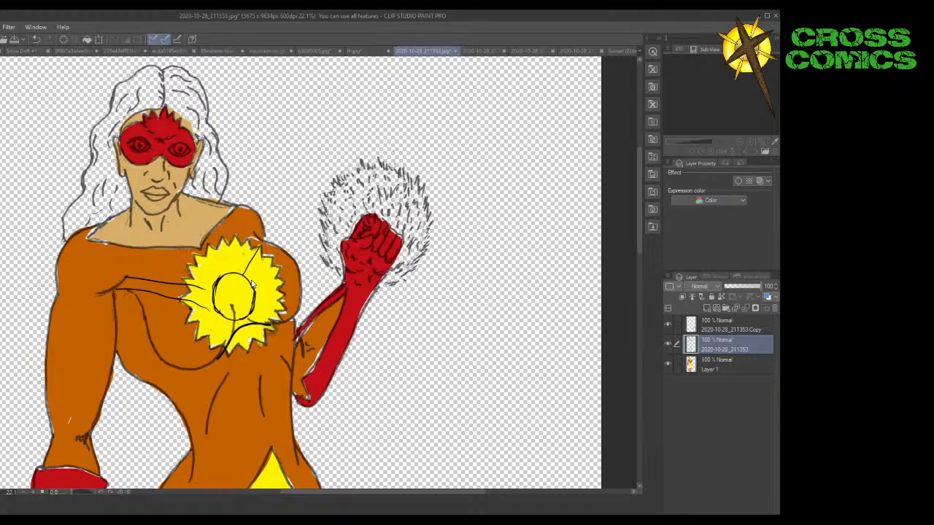
Undo the ray lines and the circle sketched inside the starburst emblem.
key(ctrl+z)
key(ctrl+z)
key(ctrl+z)
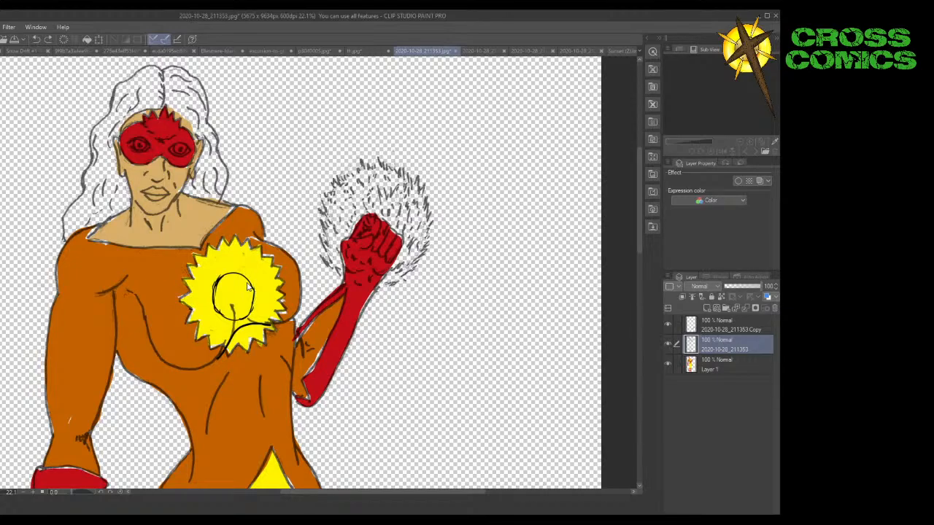
key(ctrl+z)
key(ctrl+z)
key(ctrl+z)
key(ctrl+z)
key(ctrl+z)
key(ctrl+z)
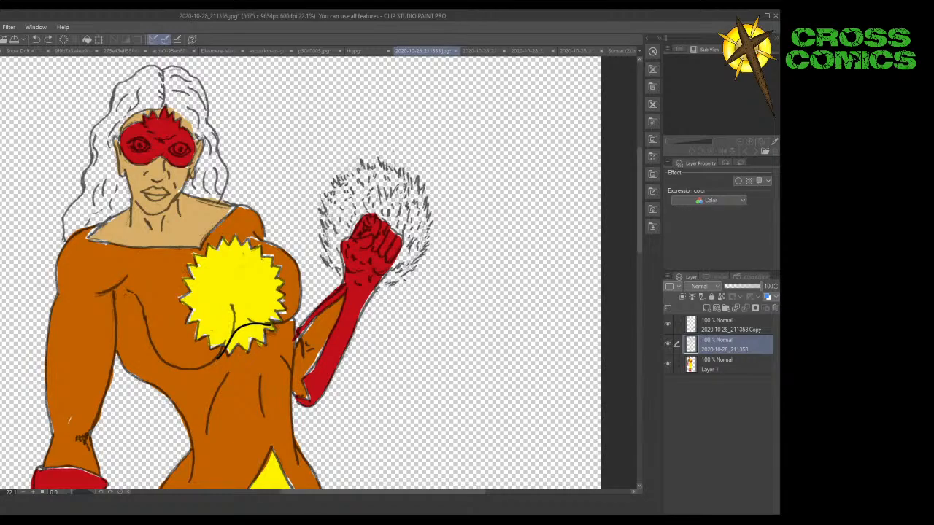
Try sketching a large curved line across the chest through the emblem and a wide arc above it.
mouse_move(133, 369)
mouse_down()
mouse_move(142, 336)
mouse_move(213, 286)
mouse_move(300, 276)
mouse_up()
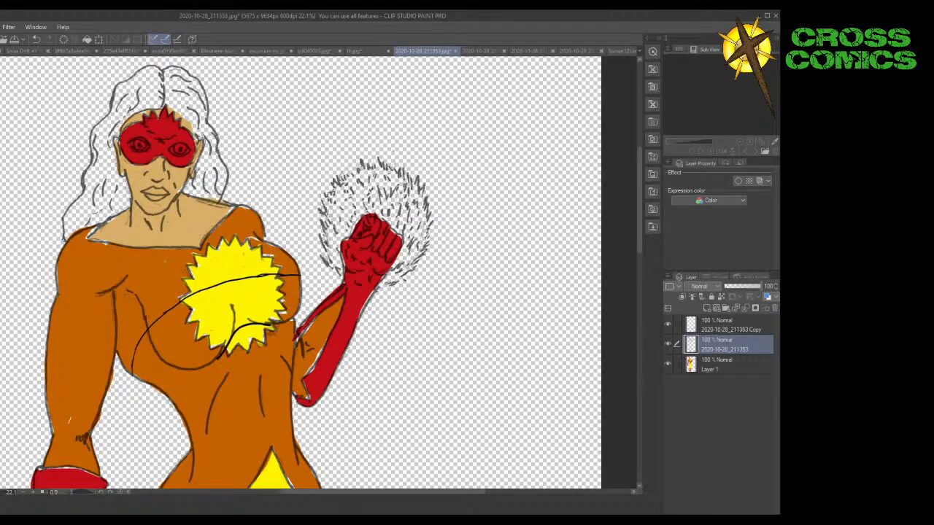
mouse_move(148, 330)
mouse_down()
mouse_move(181, 237)
mouse_move(260, 239)
mouse_move(286, 269)
mouse_up()
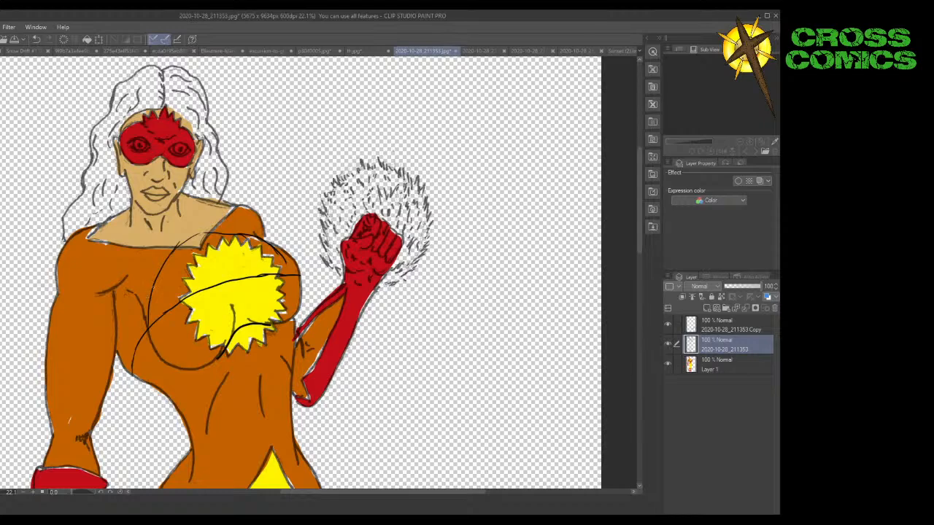
drag(152, 289, 102, 243)
Undo the curved line and arc sketched across the chest.
key(ctrl+z)
key(ctrl+z)
key(ctrl+z)
key(ctrl+z)
key(ctrl+z)
key(ctrl+z)
key(ctrl+z)
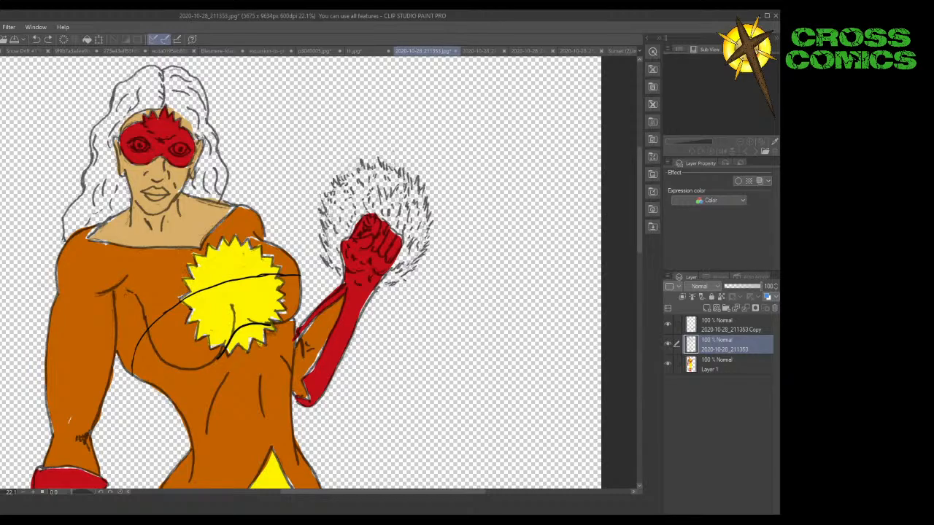
mouse_move(299, 276)
mouse_down()
mouse_move(259, 276)
mouse_move(184, 299)
mouse_up()
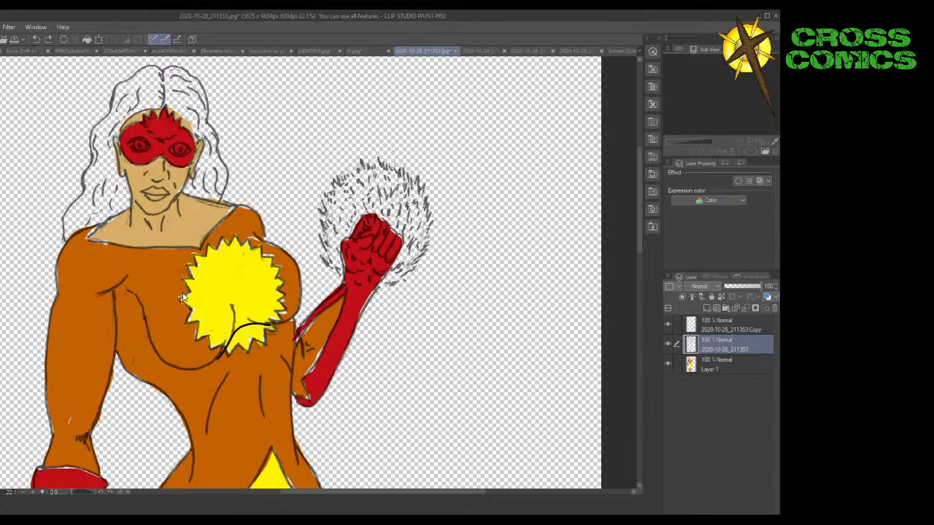
Add a new layer above the line art and draw a curved line across the chest through the emblem down to the ribs.
click(707, 308)
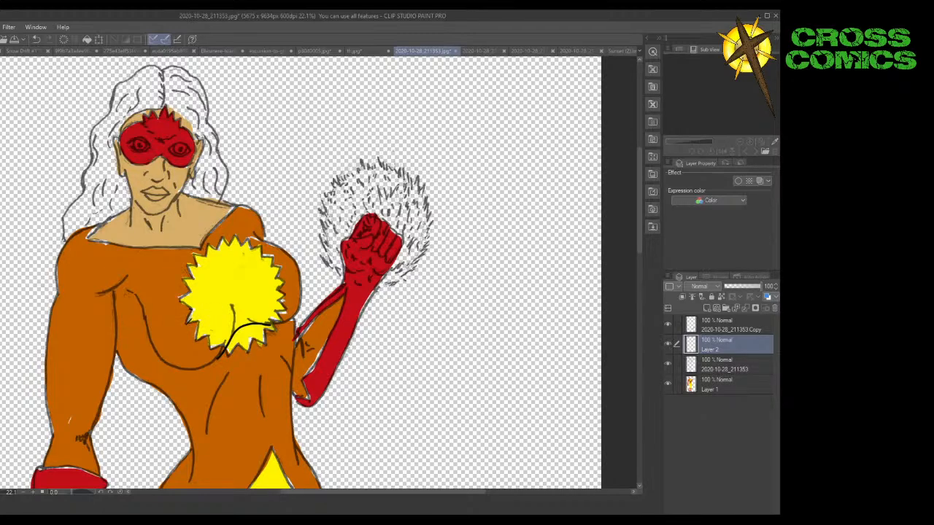
mouse_move(189, 320)
mouse_down()
mouse_move(253, 282)
mouse_move(300, 270)
mouse_up()
drag(186, 321, 141, 378)
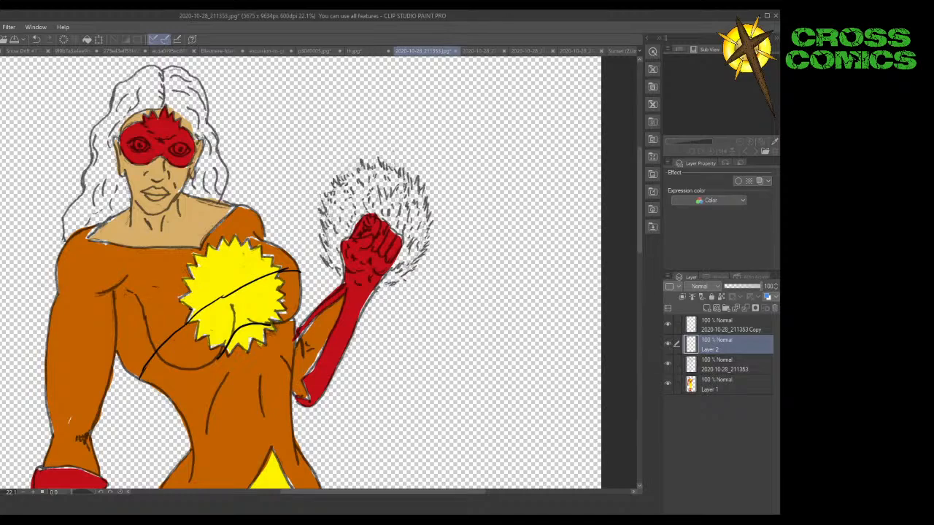
Draw ray lines from the emblem across the side of the chest towards the lowered arm's armpit and ribs.
drag(186, 291, 123, 275)
drag(144, 318, 125, 324)
drag(184, 316, 106, 326)
mouse_move(156, 341)
mouse_down()
mouse_move(115, 364)
mouse_move(136, 354)
mouse_up()
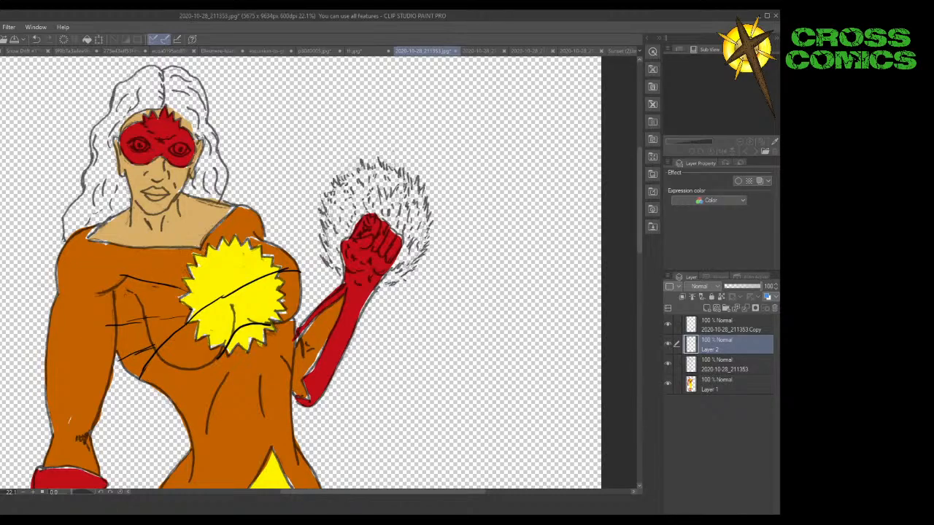
mouse_move(218, 250)
mouse_down()
mouse_move(201, 271)
mouse_move(118, 251)
mouse_up()
key(ctrl+z)
drag(213, 281, 134, 254)
key(ctrl+z)
Draw ray lines fanning up from the emblem's centre towards the neckline and the raised arm's shoulder.
drag(218, 283, 165, 254)
drag(227, 218, 225, 273)
drag(252, 219, 248, 269)
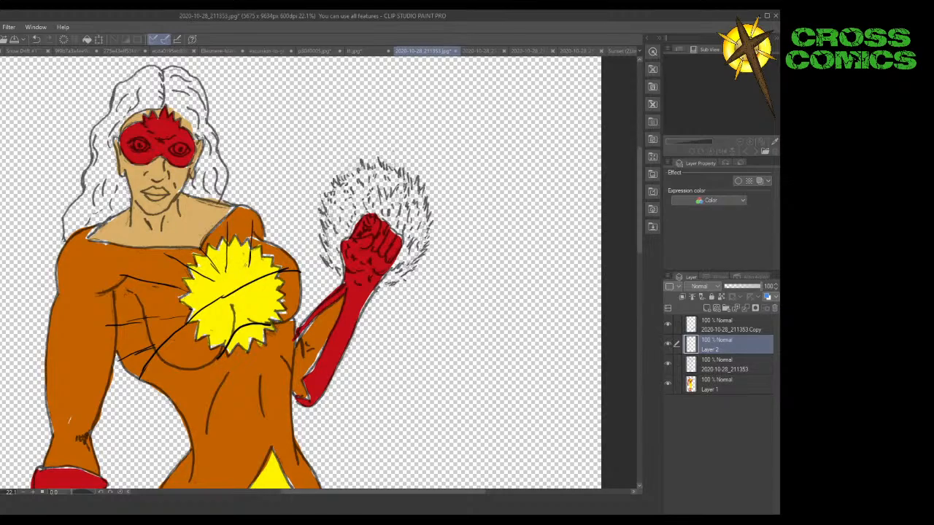
key(ctrl+z)
drag(246, 279, 264, 235)
drag(270, 270, 287, 243)
Extend the rays to the lowered arm's shoulder and the neckline, and draw the central ray up to the collar.
drag(121, 276, 60, 261)
drag(144, 245, 177, 261)
drag(262, 240, 264, 224)
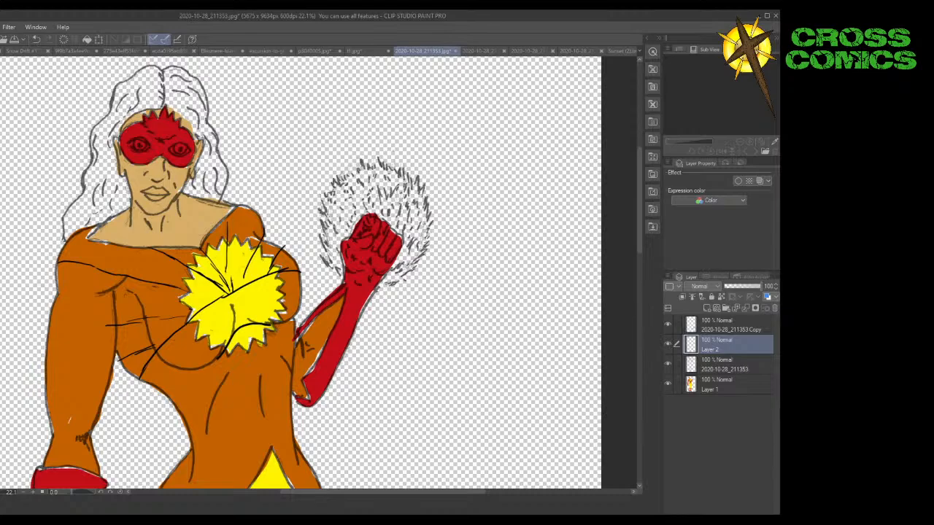
drag(231, 285, 227, 214)
mouse_move(147, 321)
mouse_down()
mouse_move(184, 318)
mouse_move(169, 318)
mouse_up()
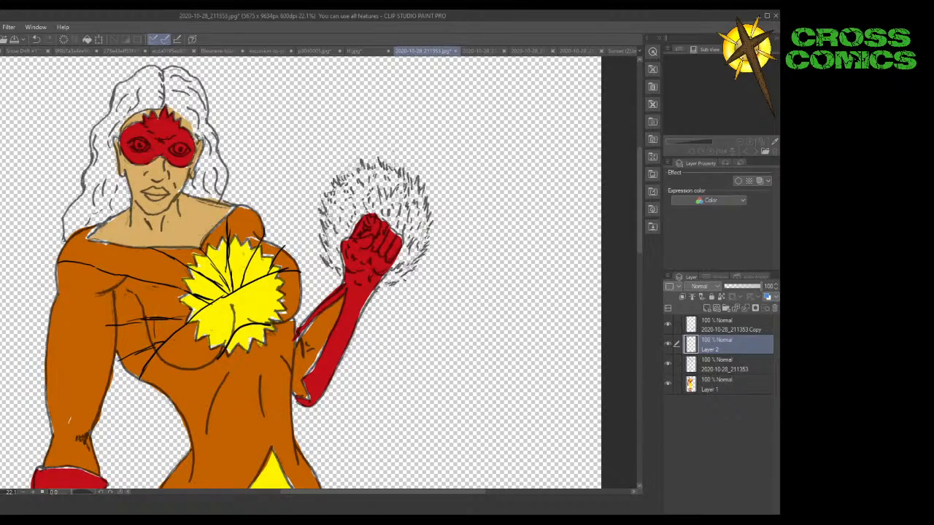
drag(173, 280, 156, 312)
mouse_move(181, 256)
mouse_down()
mouse_move(199, 273)
mouse_move(233, 248)
mouse_up()
key(ctrl+z)
key(ctrl+z)
key(ctrl+z)
Erase the jagged starburst outline from the 2020-10-28_211353 line art layer.
click(726, 368)
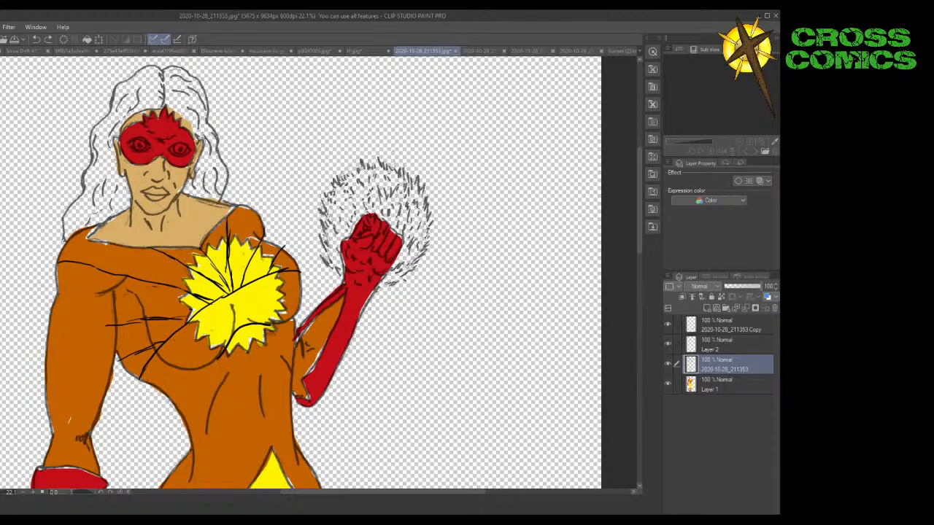
mouse_move(205, 326)
mouse_down()
mouse_move(195, 342)
mouse_move(210, 327)
mouse_move(218, 354)
mouse_move(238, 351)
mouse_move(231, 354)
mouse_move(273, 330)
mouse_move(285, 299)
mouse_move(274, 288)
mouse_move(281, 276)
mouse_move(255, 247)
mouse_move(235, 239)
mouse_move(206, 254)
mouse_move(212, 246)
mouse_move(263, 255)
mouse_move(282, 309)
mouse_move(287, 285)
mouse_up()
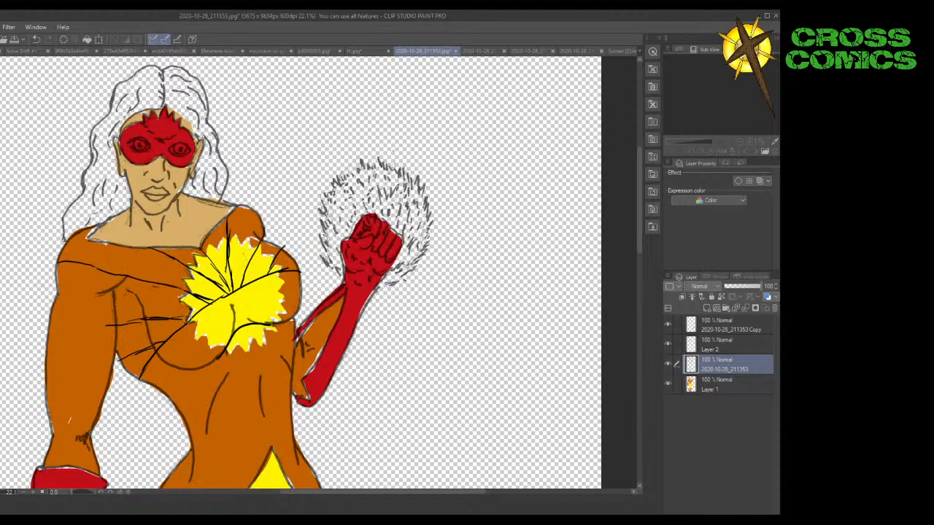
mouse_move(187, 322)
mouse_down()
mouse_move(197, 296)
mouse_move(186, 306)
mouse_move(192, 285)
mouse_move(183, 273)
mouse_move(187, 261)
mouse_move(211, 294)
mouse_move(189, 275)
mouse_move(207, 258)
mouse_up()
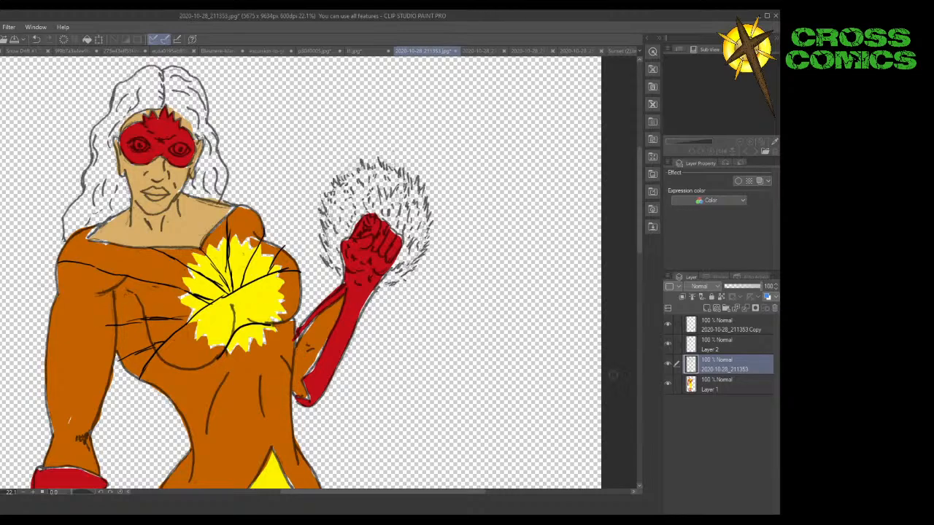
On Layer 1, recolour the yellow emblem area below the curved chest line in the costume's orange.
click(703, 390)
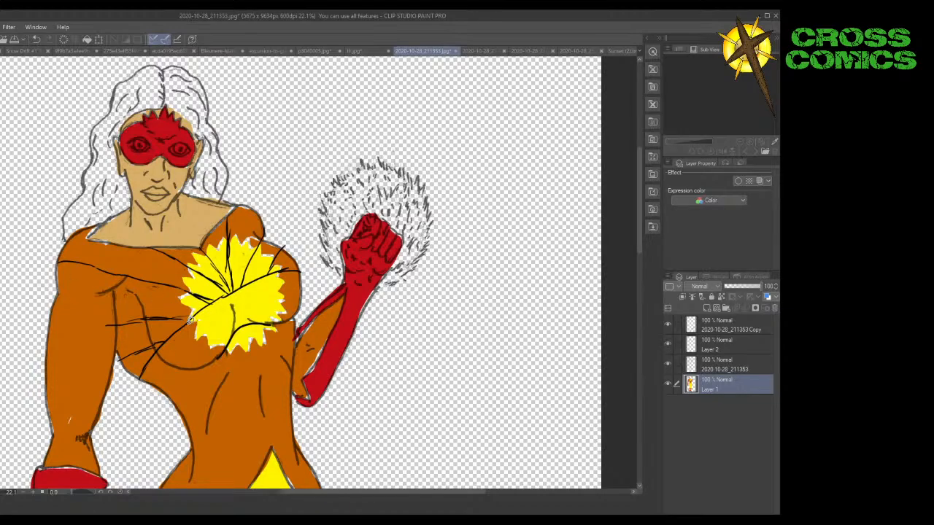
mouse_move(190, 320)
mouse_down()
mouse_move(256, 299)
mouse_move(241, 351)
mouse_move(197, 332)
mouse_move(254, 353)
mouse_move(284, 325)
mouse_move(282, 269)
mouse_move(199, 321)
mouse_move(216, 347)
mouse_move(267, 332)
mouse_up()
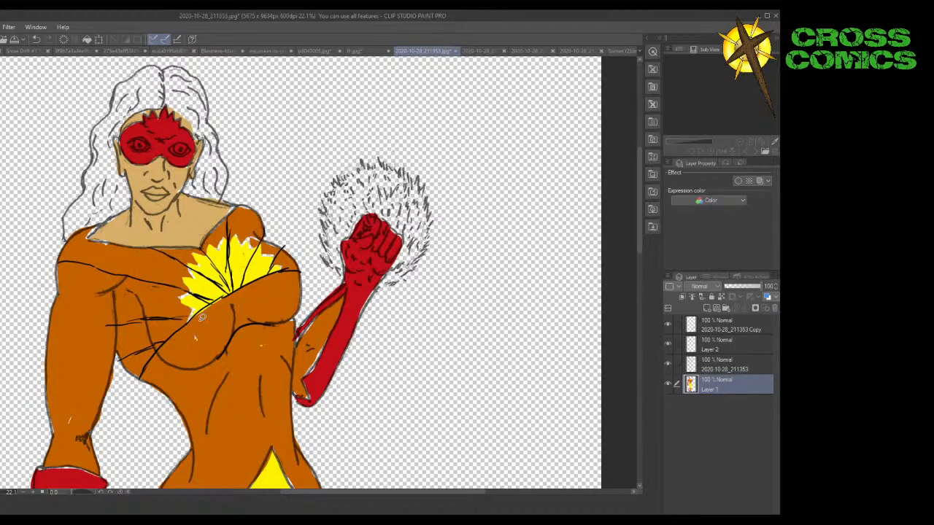
mouse_move(201, 316)
mouse_down()
mouse_move(193, 324)
mouse_move(232, 294)
mouse_move(191, 320)
mouse_up()
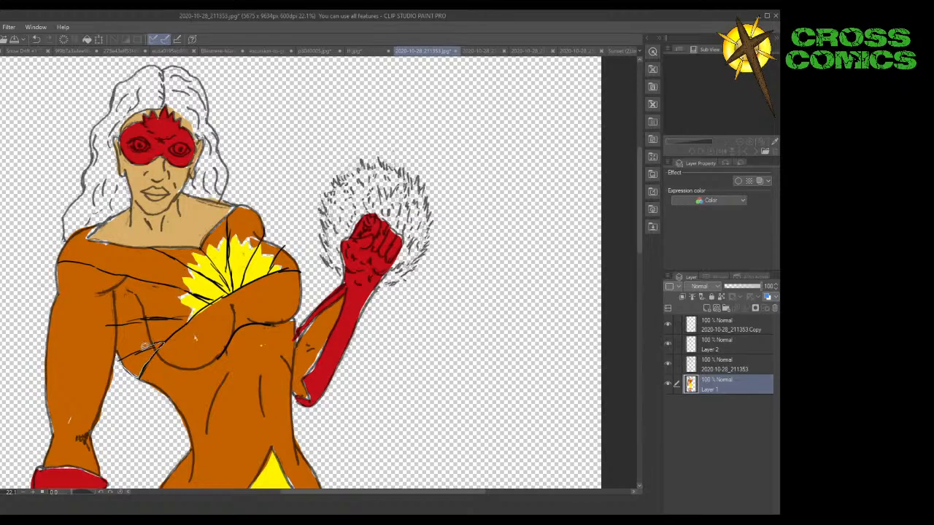
Fill the rib wedge, the outer chest wedge near the raised arm and the band below the armpit with red.
mouse_move(144, 346)
mouse_down()
mouse_move(128, 363)
mouse_move(143, 357)
mouse_move(141, 375)
mouse_move(151, 357)
mouse_move(133, 357)
mouse_move(142, 347)
mouse_move(130, 354)
mouse_move(150, 342)
mouse_up()
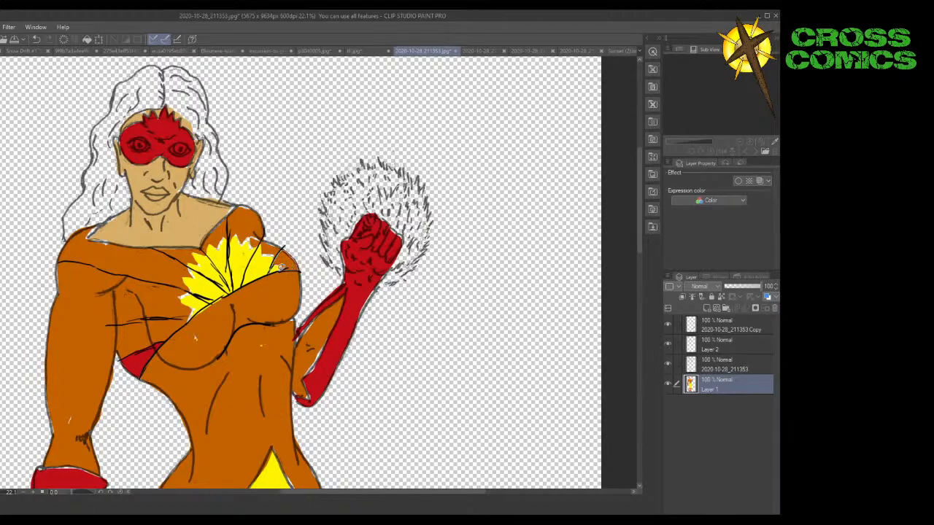
click(278, 267)
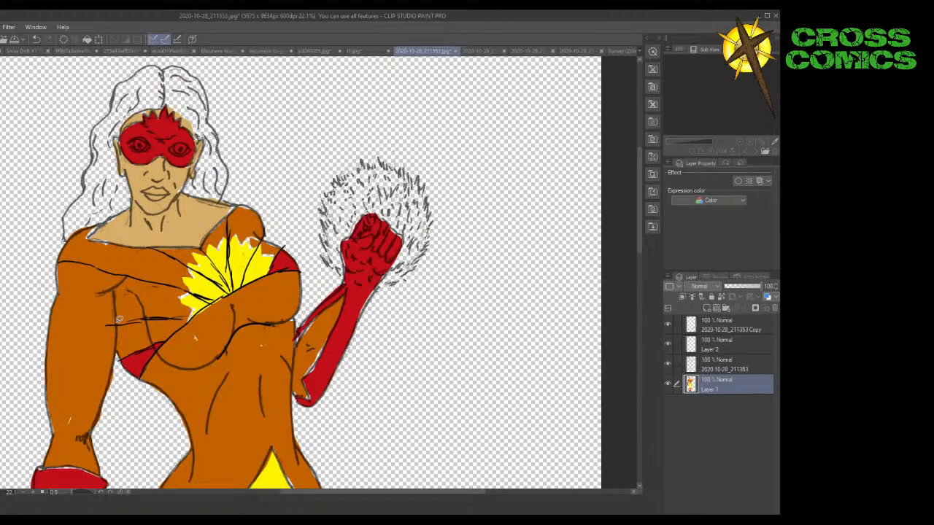
drag(119, 319, 188, 315)
click(129, 307)
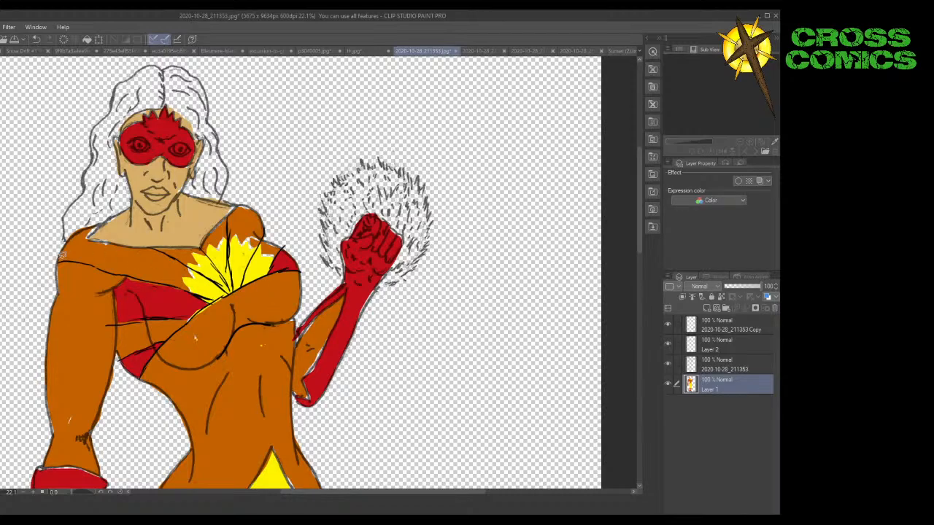
On Layer 2, draw additional ray lines from the emblem up over the raised arm's shoulder.
click(718, 350)
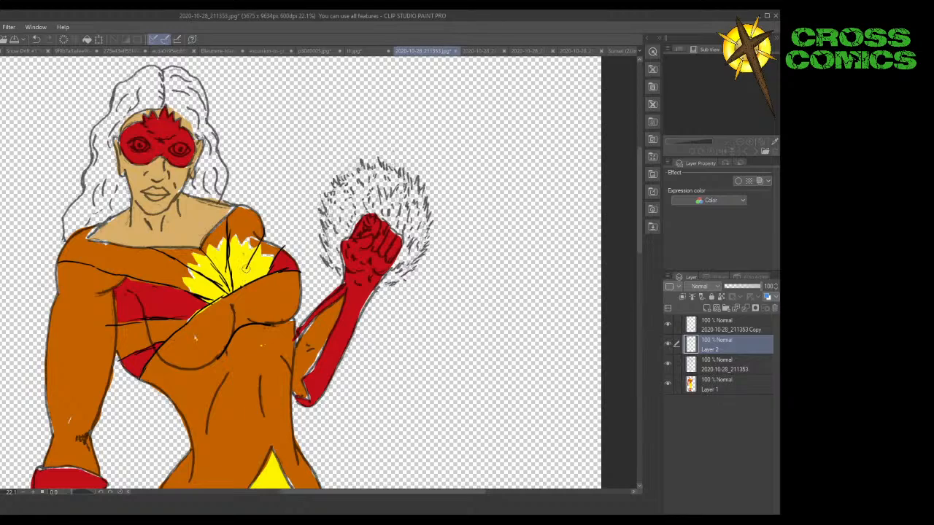
drag(251, 248, 255, 243)
drag(242, 264, 244, 287)
drag(248, 247, 257, 212)
drag(259, 267, 266, 238)
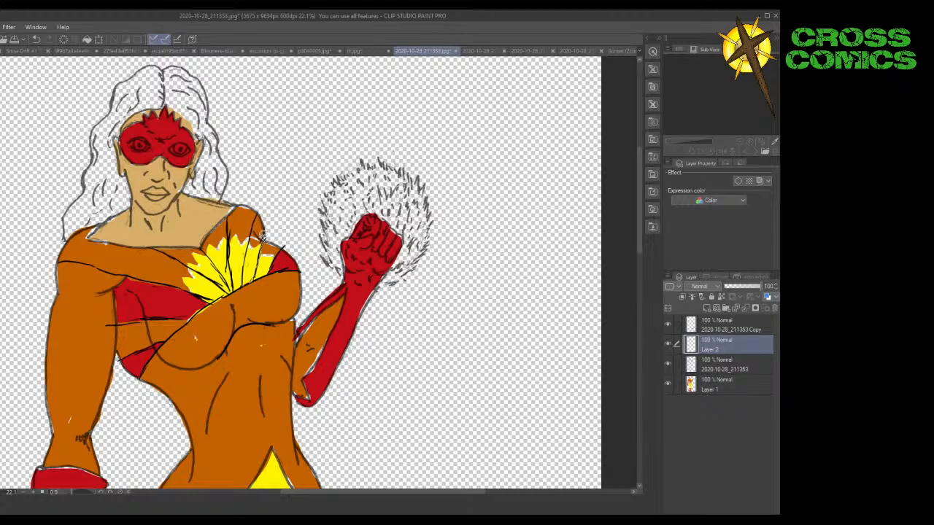
drag(256, 233, 247, 261)
Try filling the narrow ray near the raised arm's shoulder and the neckline wedge with red on Layer 2.
click(248, 275)
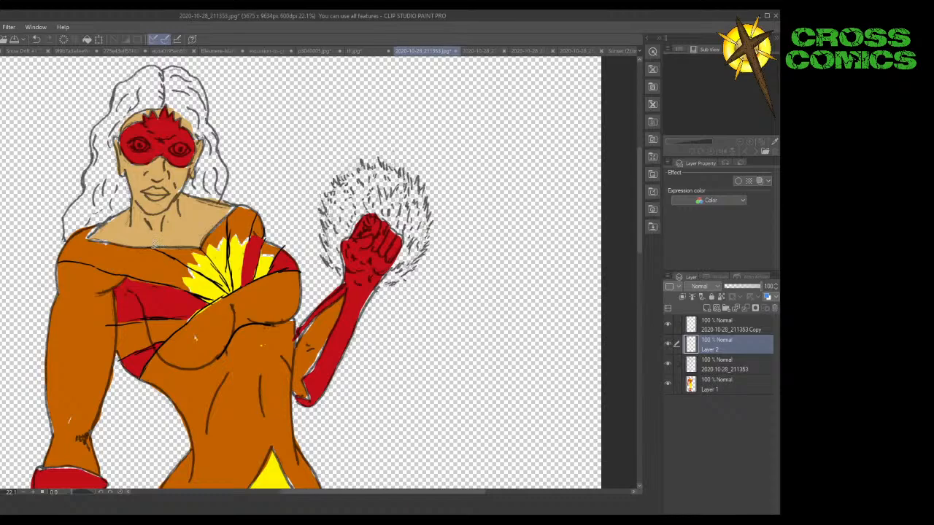
drag(153, 245, 194, 262)
click(157, 244)
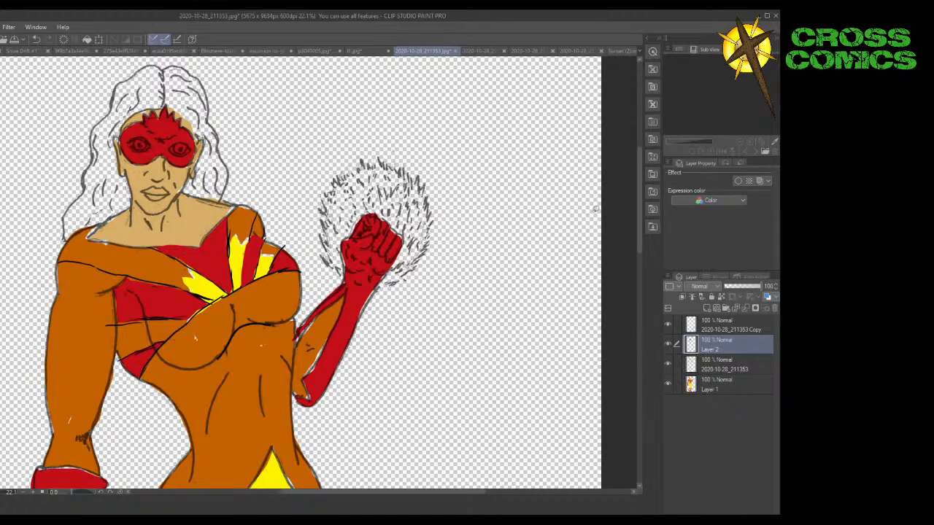
Check Layer 2 below the line art with its visibility off and on, then undo the reordering and red fills.
drag(712, 352, 714, 368)
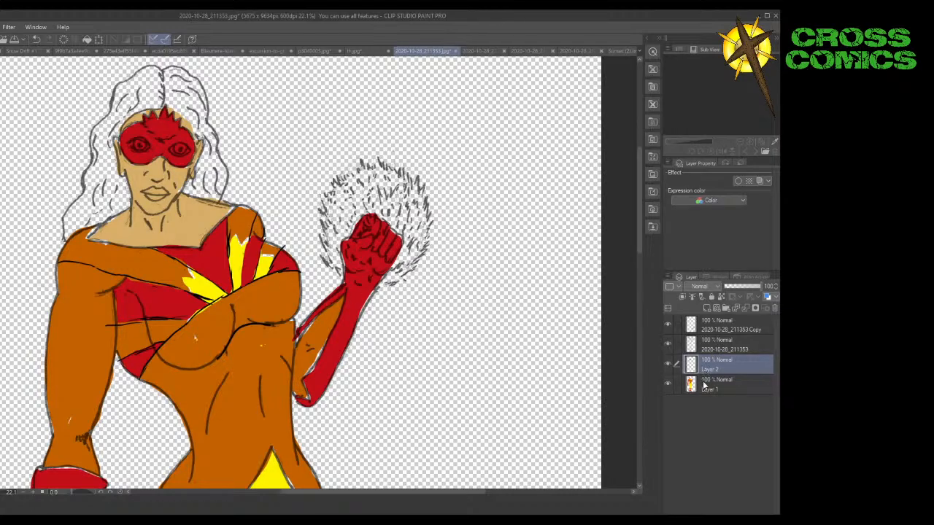
click(668, 363)
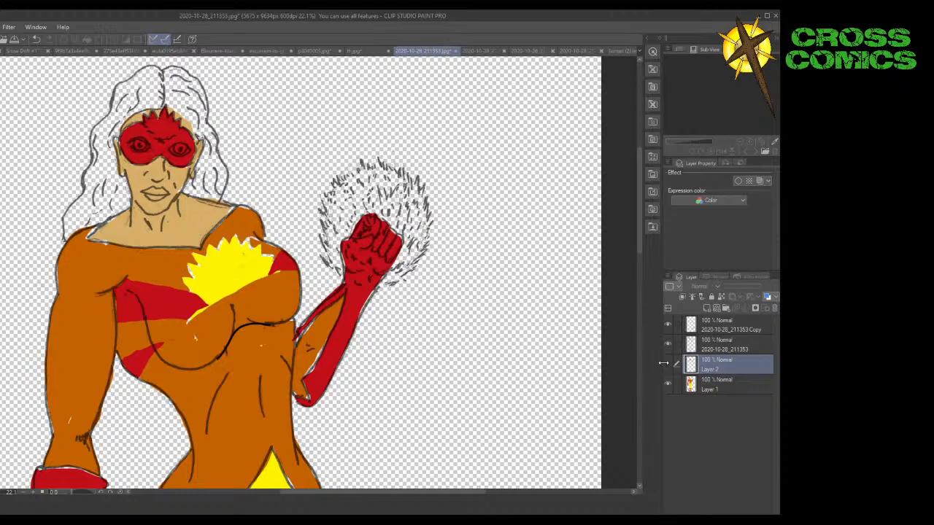
click(668, 364)
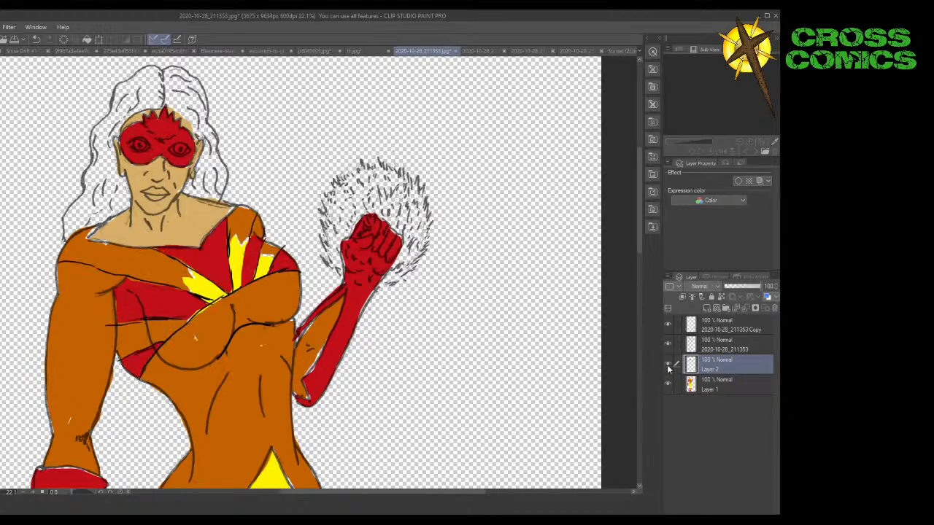
key(ctrl+bracketright)
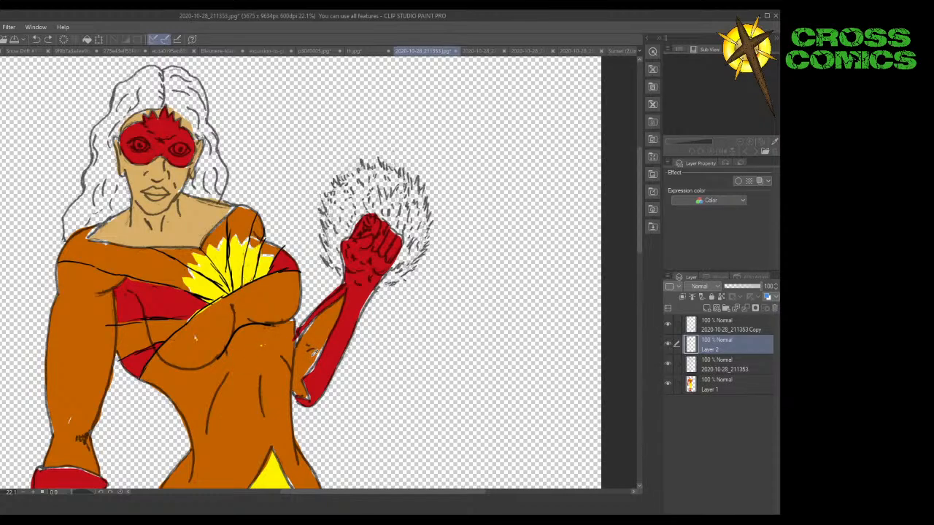
On Layer 1, fill the narrow ray near the raised arm's shoulder and the wedge below the neckline with red.
click(710, 391)
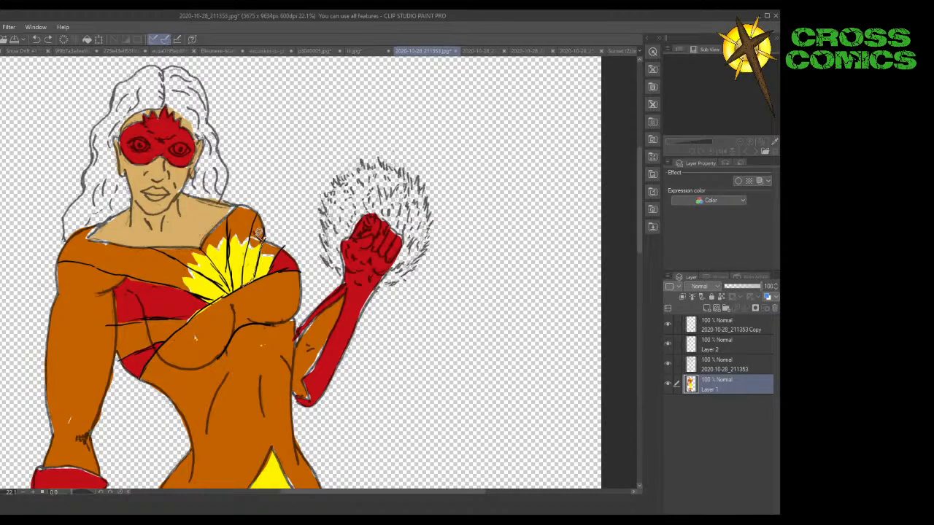
click(248, 271)
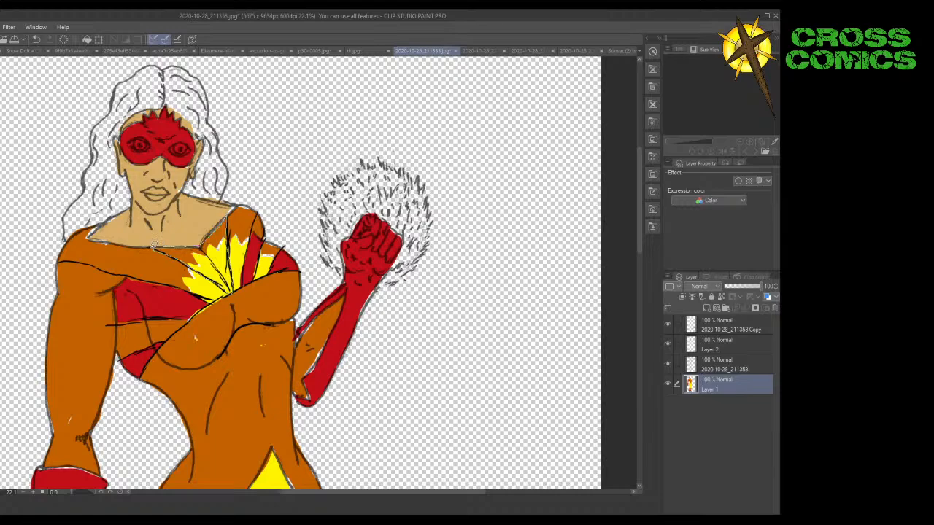
click(154, 246)
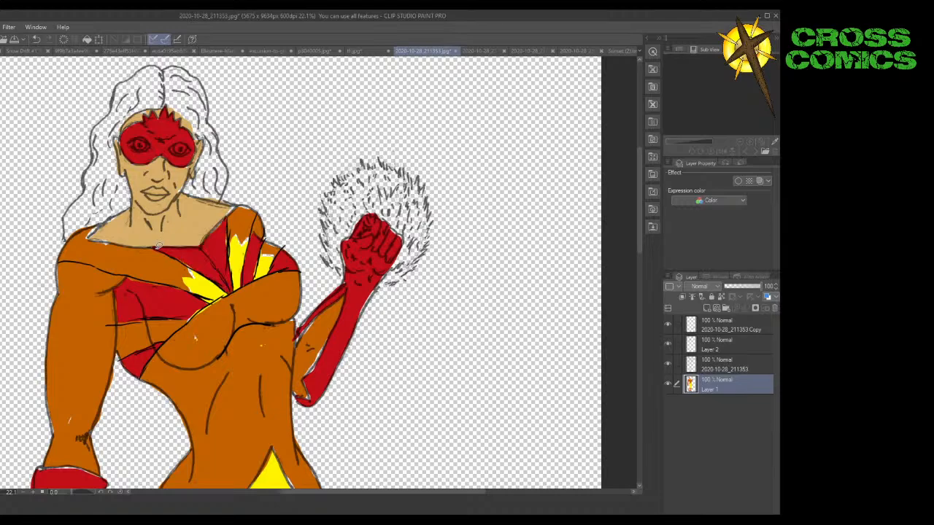
click(225, 240)
Fill the side band, the outer chest ray, the lowered arm's shoulder band and the central collar ray with yellow.
click(126, 348)
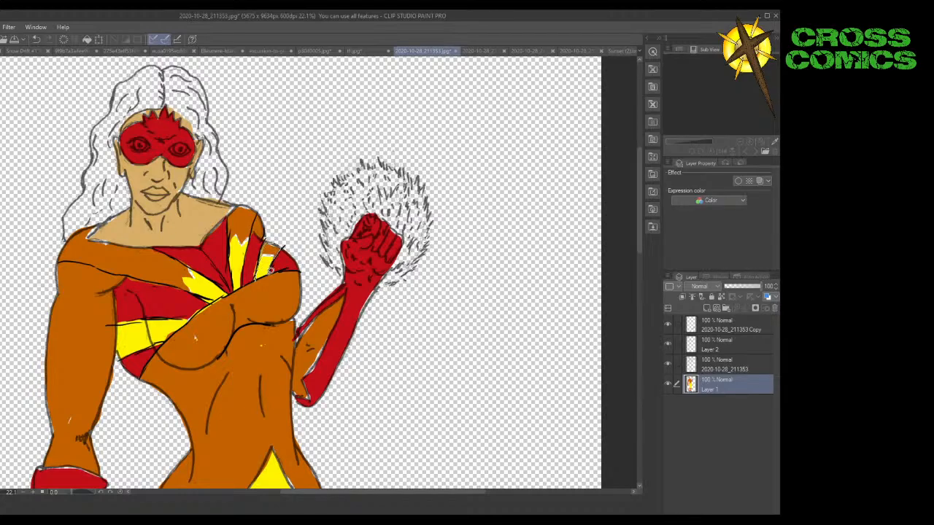
click(271, 261)
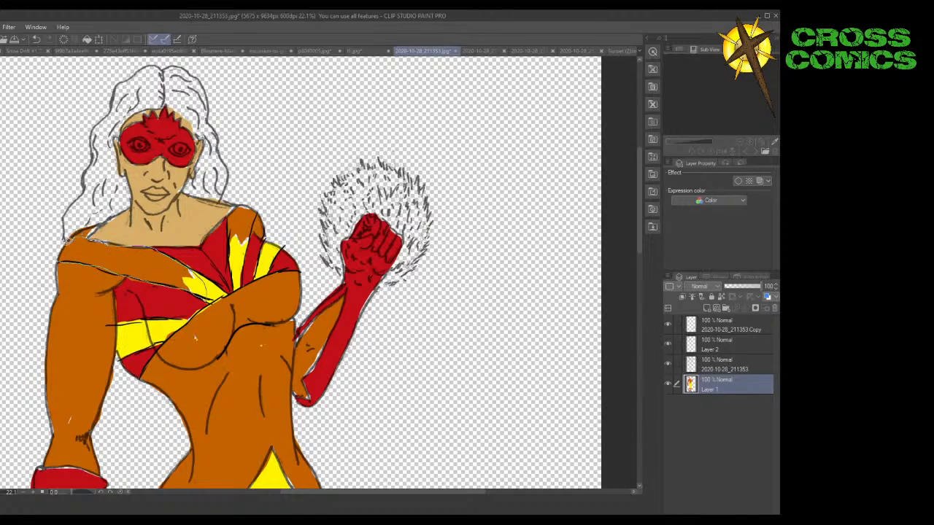
click(63, 251)
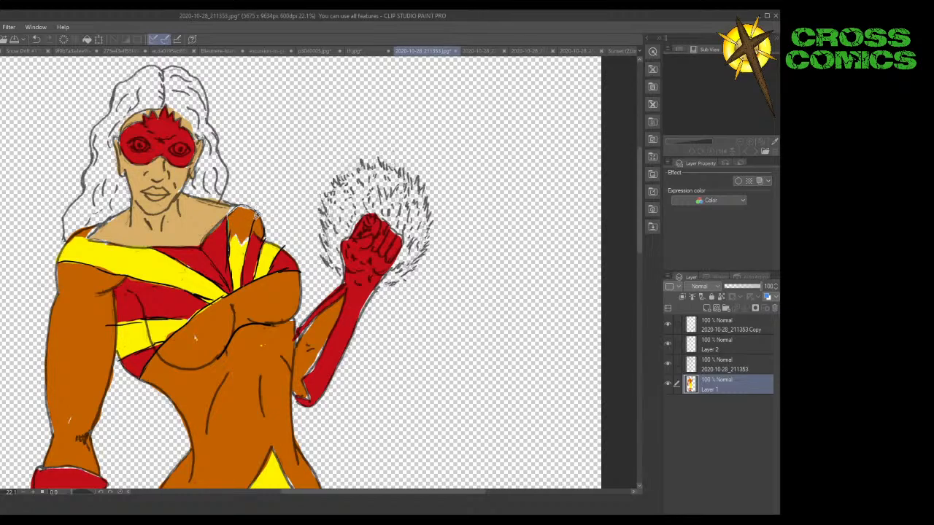
click(232, 250)
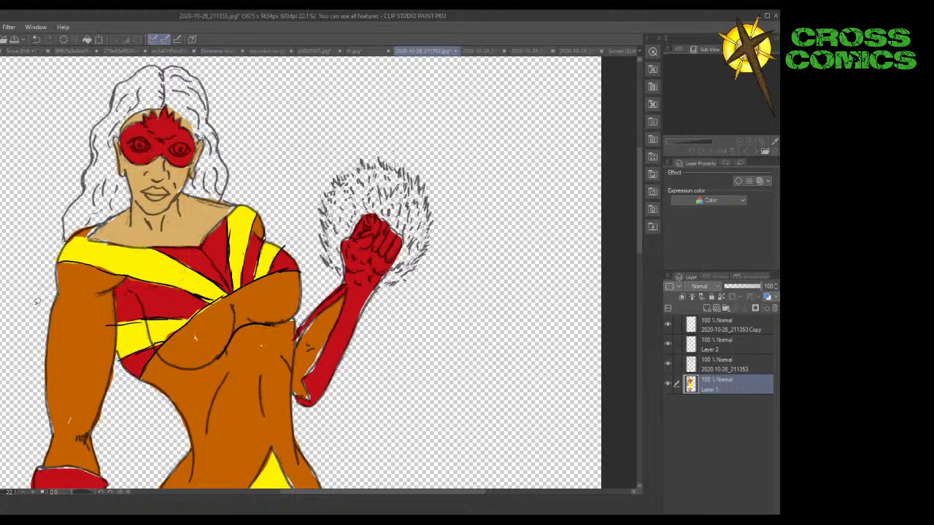
Continue the stripes onto the shoulder and lowered upper arm, with a red area above a yellow band.
drag(115, 318, 50, 318)
click(121, 308)
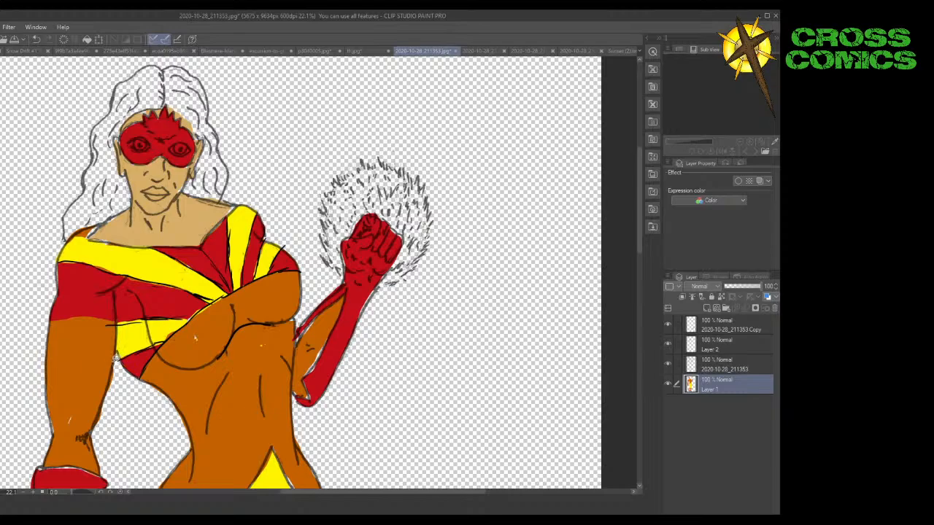
mouse_move(115, 358)
mouse_down()
mouse_move(45, 356)
mouse_move(49, 330)
mouse_move(62, 318)
mouse_move(114, 317)
mouse_move(118, 358)
mouse_up()
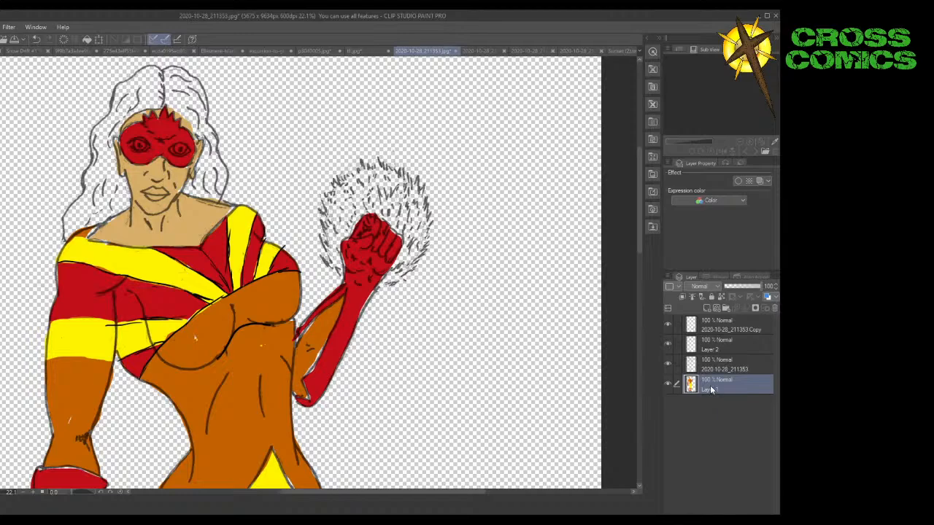
Add a new layer directly above Layer 1 and leave the canvas without a selection.
click(707, 308)
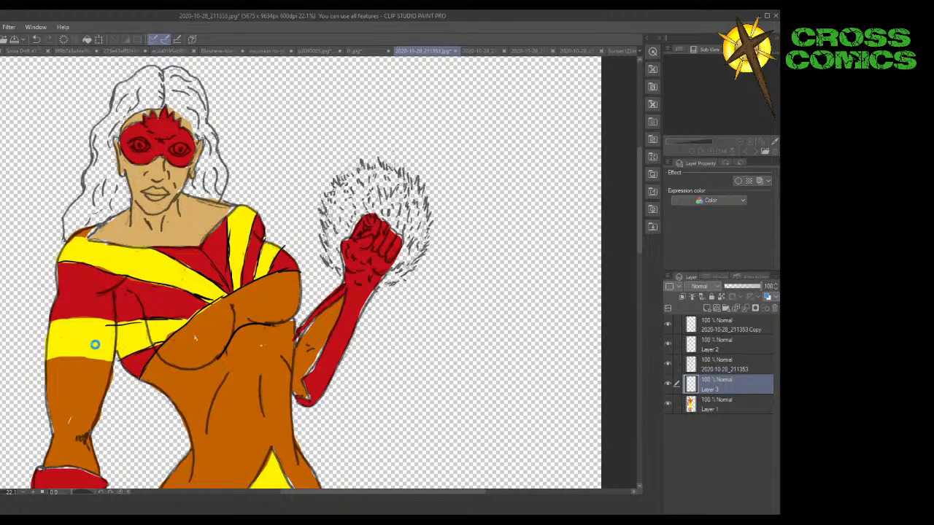
key(ctrl+a)
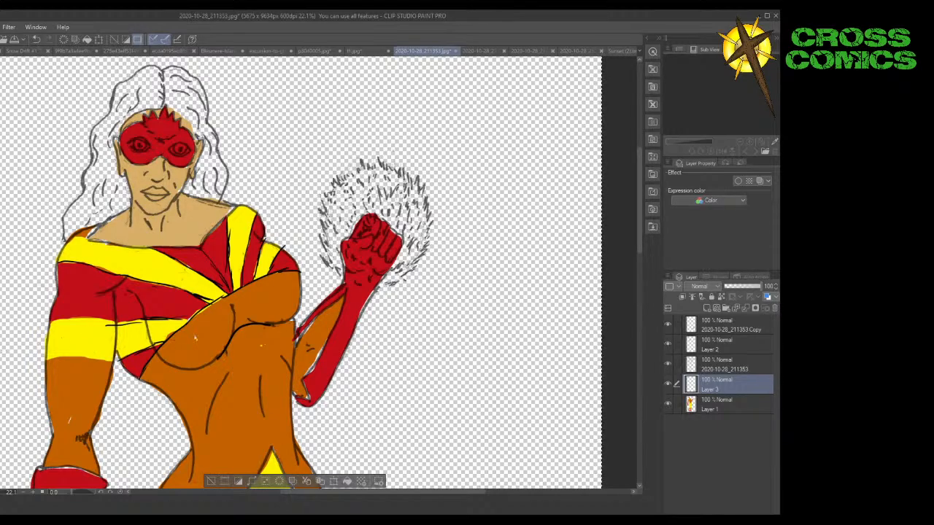
key(ctrl+d)
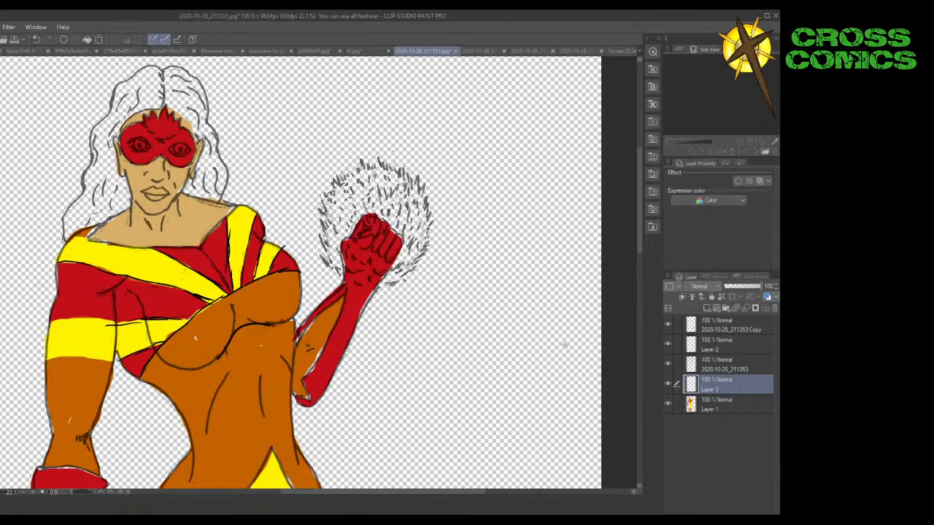
On Layer 1, select all the yellow stripes across the lowered arm, side, chest and raised arm's shoulder.
click(704, 406)
click(81, 337)
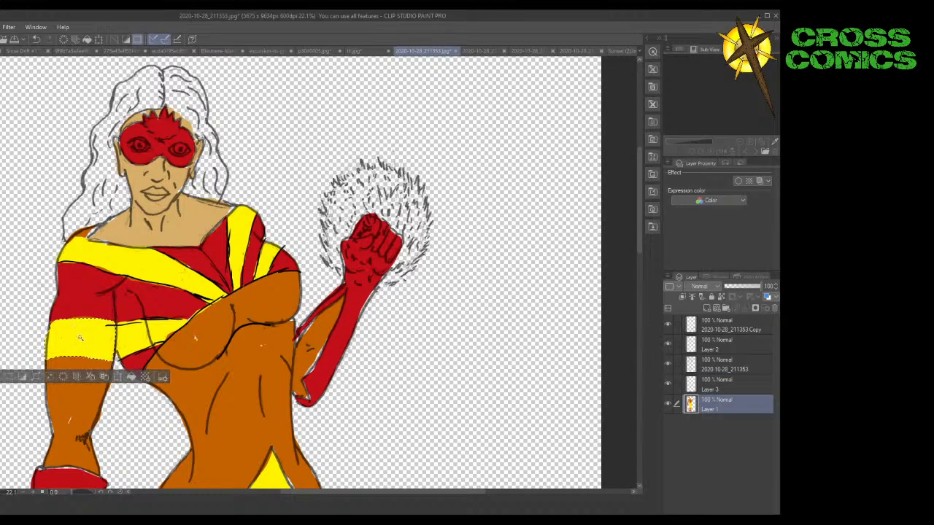
shift+click(164, 328)
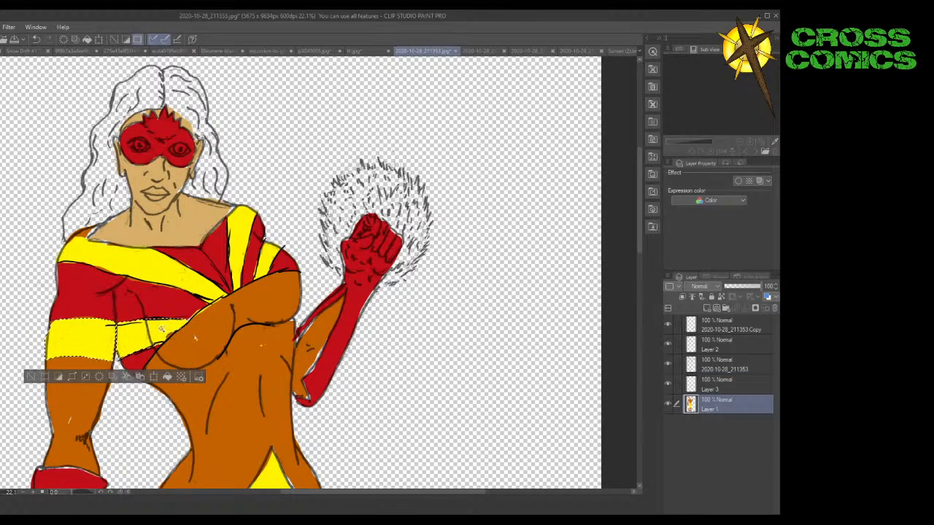
shift+click(173, 271)
shift+click(242, 242)
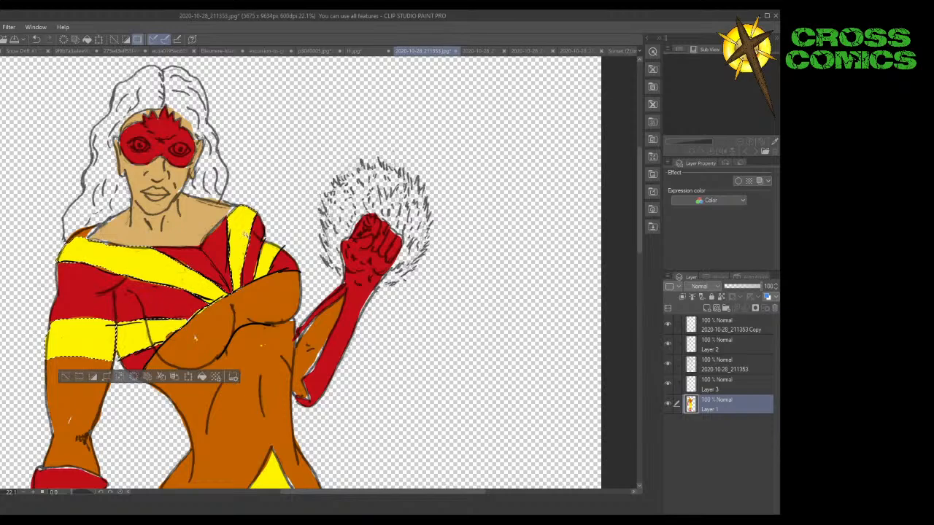
shift+click(266, 258)
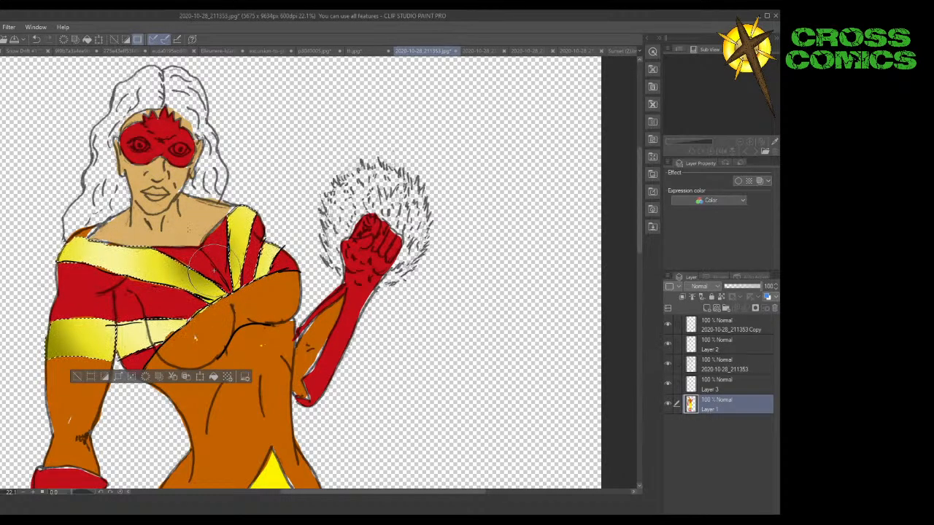
Try soft dark-to-pale yellow shading across the selected stripes with different placements and a larger size.
mouse_move(211, 269)
mouse_down()
mouse_move(354, 313)
mouse_move(374, 466)
mouse_up()
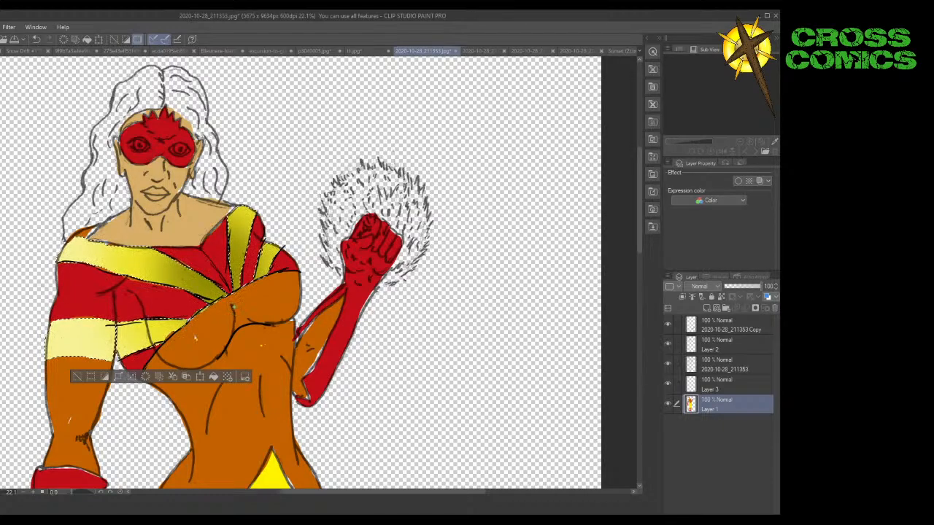
key(])
key(])
key(])
key(])
key(])
key(])
key(])
key(])
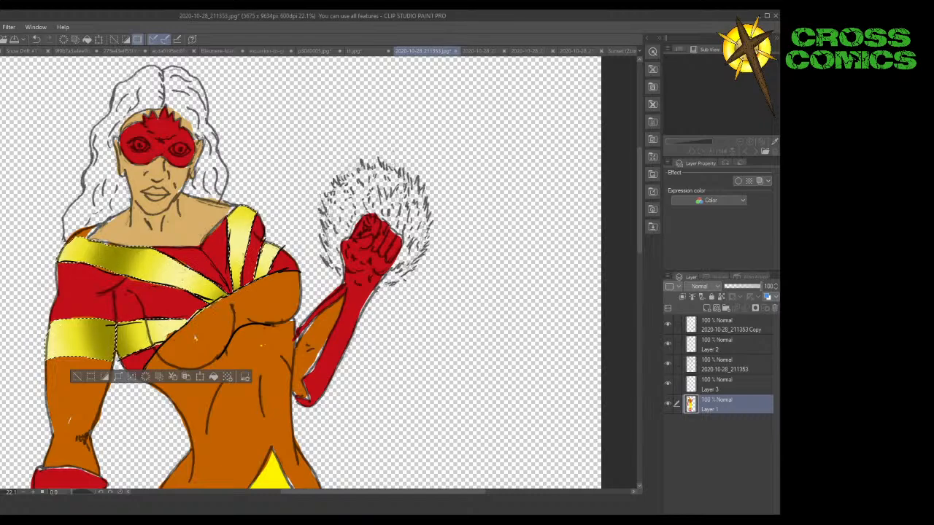
mouse_move(219, 309)
mouse_down()
mouse_move(247, 354)
mouse_move(219, 364)
mouse_up()
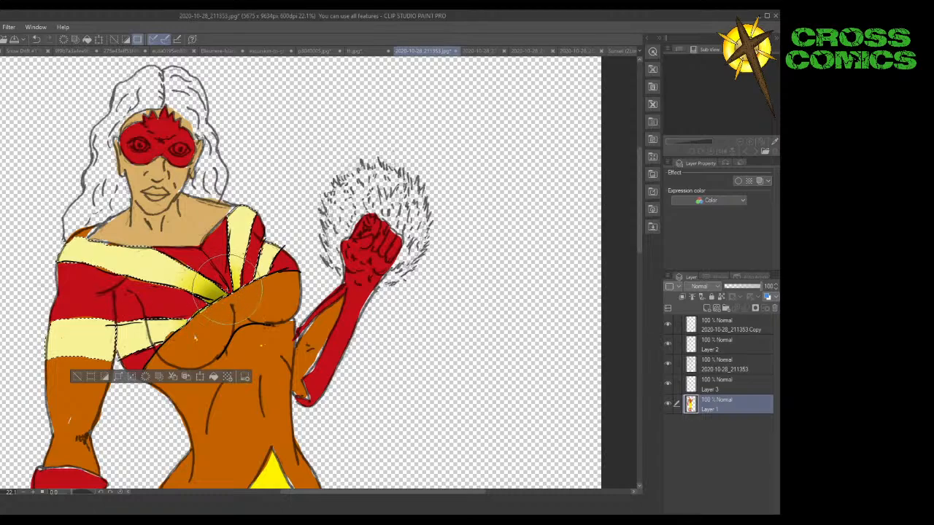
Shade the selected yellow stripes from dark yellow where the rays converge to pale yellow at their outer ends.
mouse_move(228, 288)
mouse_down()
mouse_move(246, 343)
mouse_move(240, 358)
mouse_move(212, 277)
mouse_move(183, 280)
mouse_move(211, 291)
mouse_move(160, 255)
mouse_move(222, 288)
mouse_move(182, 248)
mouse_move(227, 205)
mouse_move(204, 262)
mouse_up()
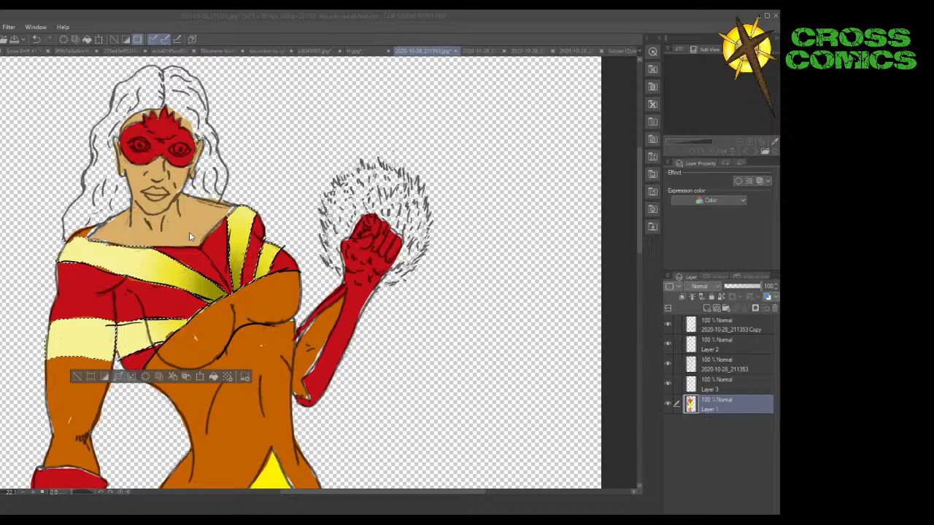
click(415, 261)
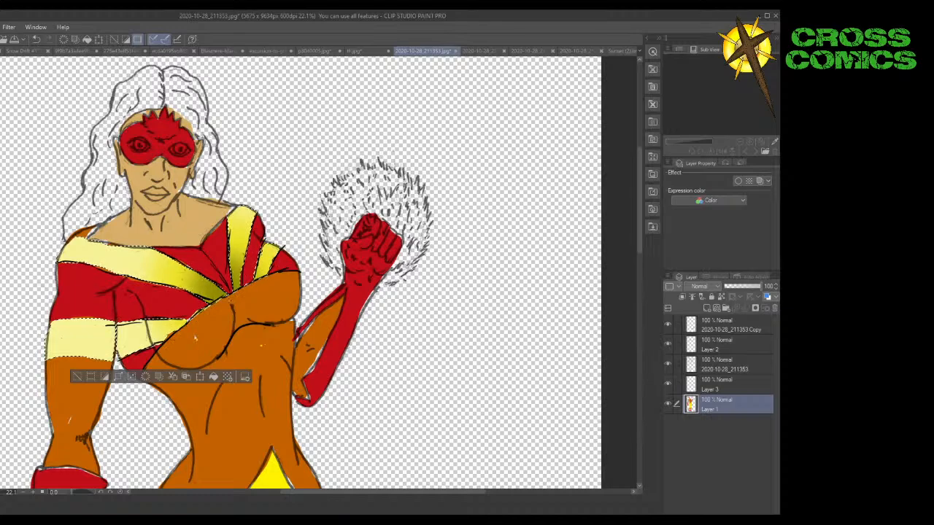
key(bracketright)
key(bracketright)
key(bracketright)
key(bracketright)
key(bracketright)
key(bracketright)
key(bracketright)
key(bracketright)
click(668, 406)
click(668, 405)
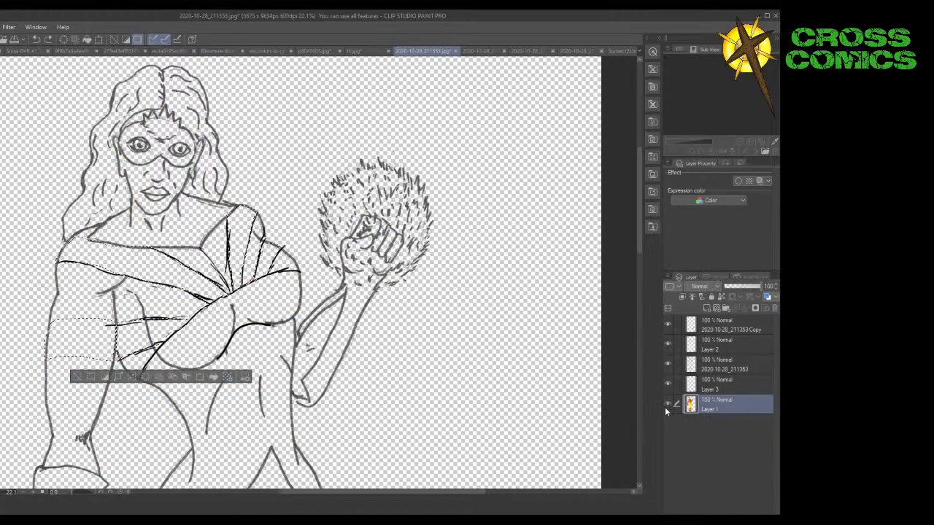
On Layer 1, select all the red stripes across the upper arm, side, chest and raised arm's shoulder.
click(704, 387)
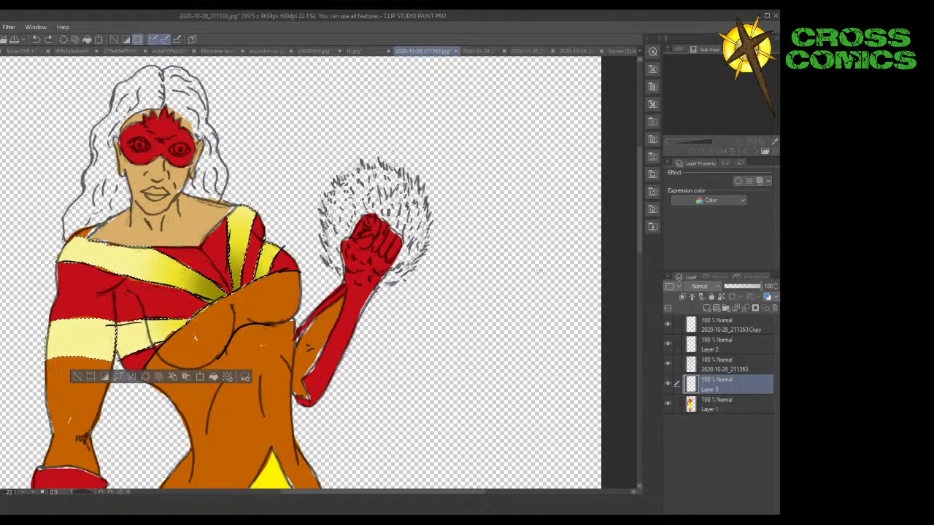
click(715, 406)
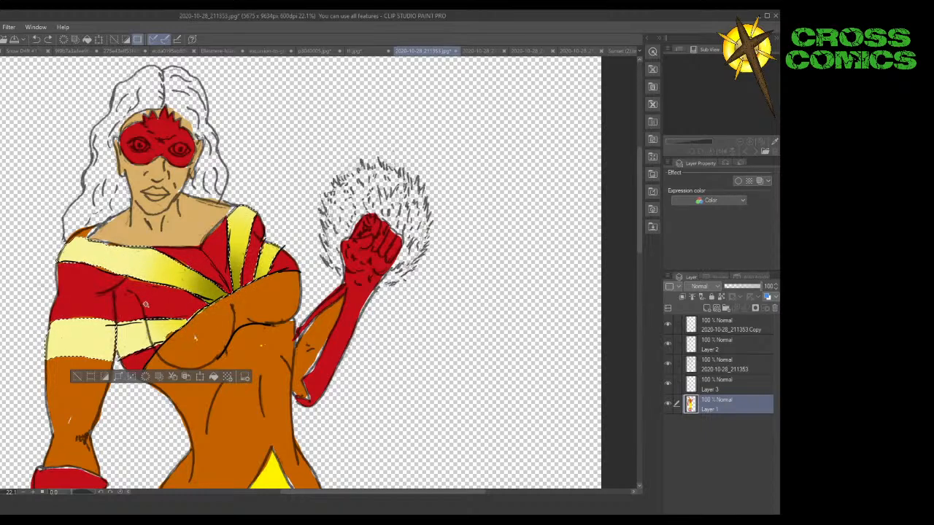
key(ctrl+z)
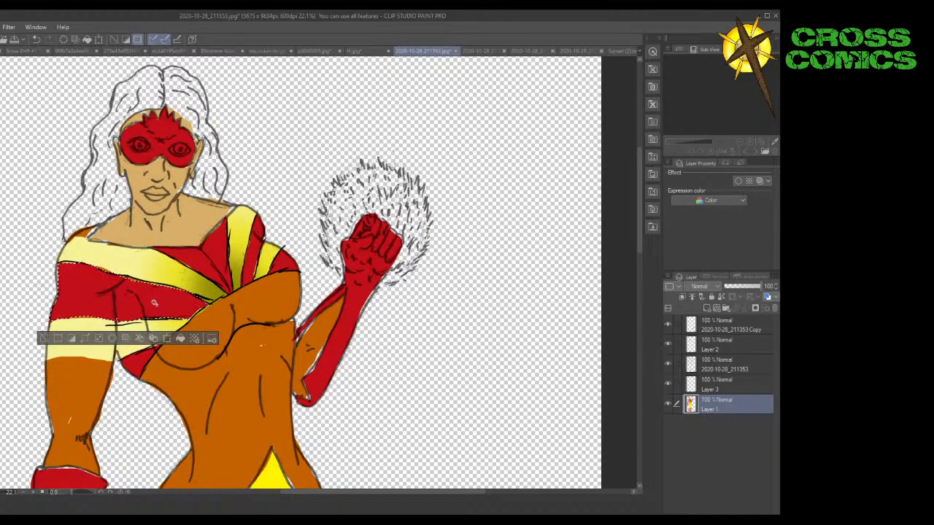
key(ctrl+y)
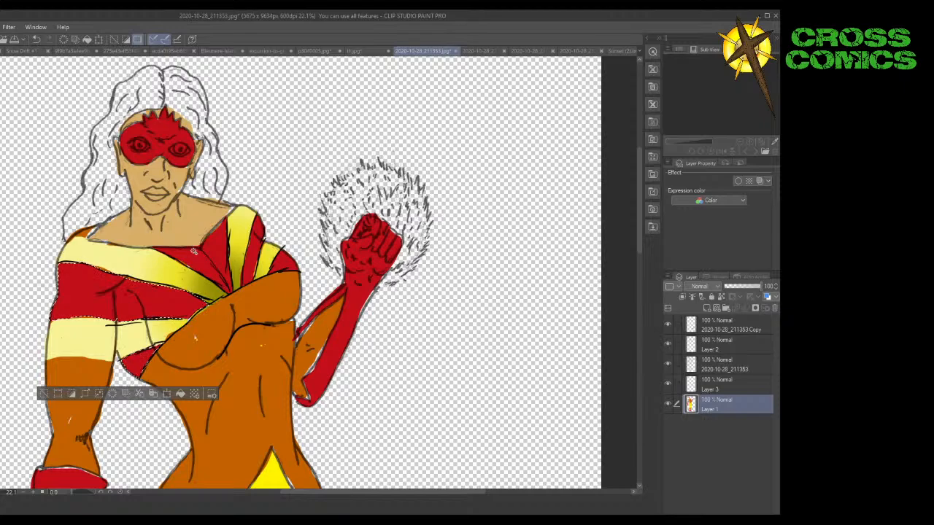
click(208, 248)
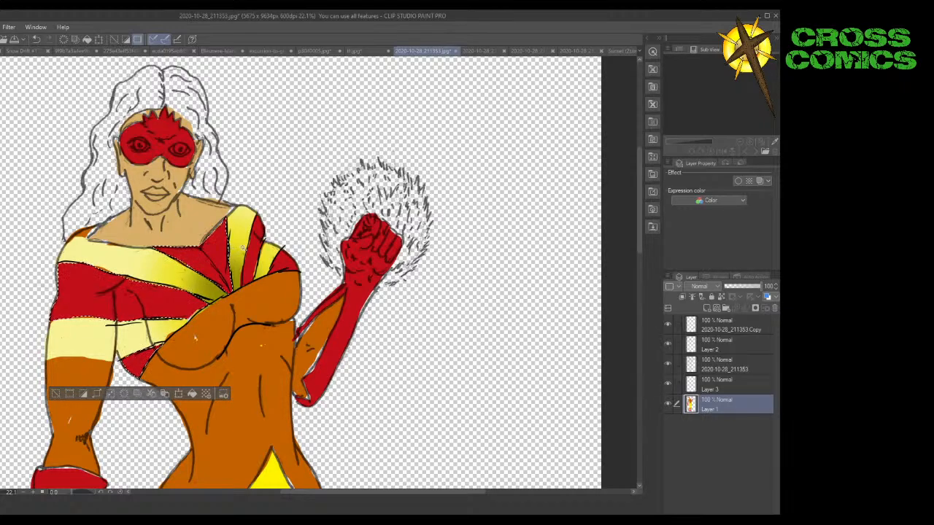
click(257, 249)
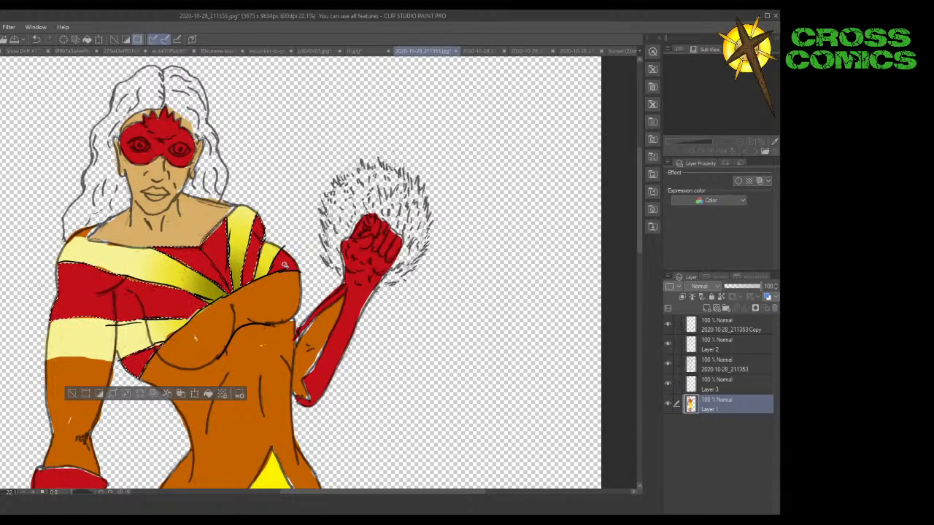
click(288, 259)
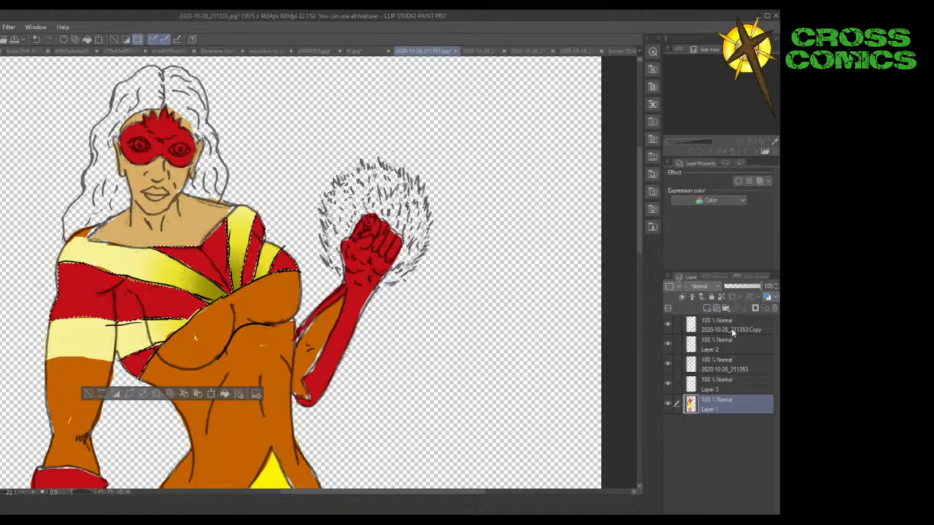
On Layer 3, shade the selected stripes from bright red where the rays converge to light pink outward.
click(723, 384)
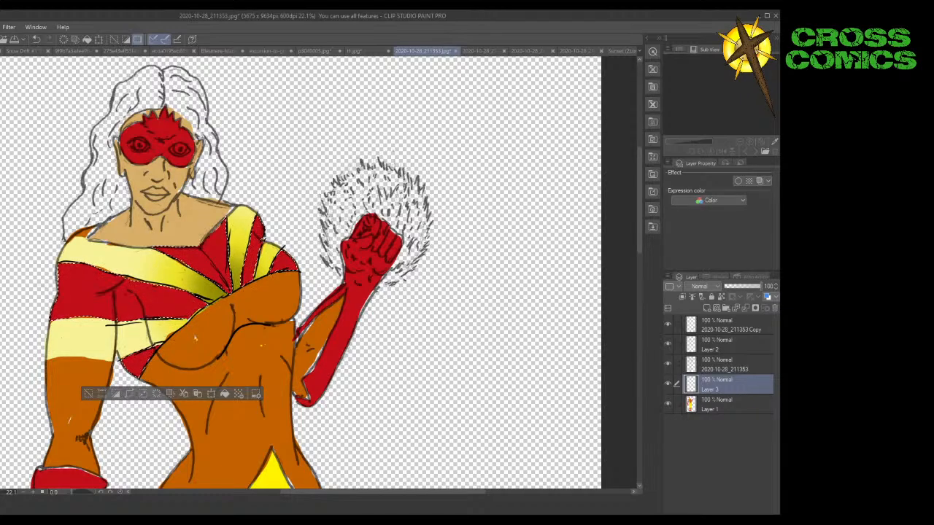
drag(234, 290, 110, 292)
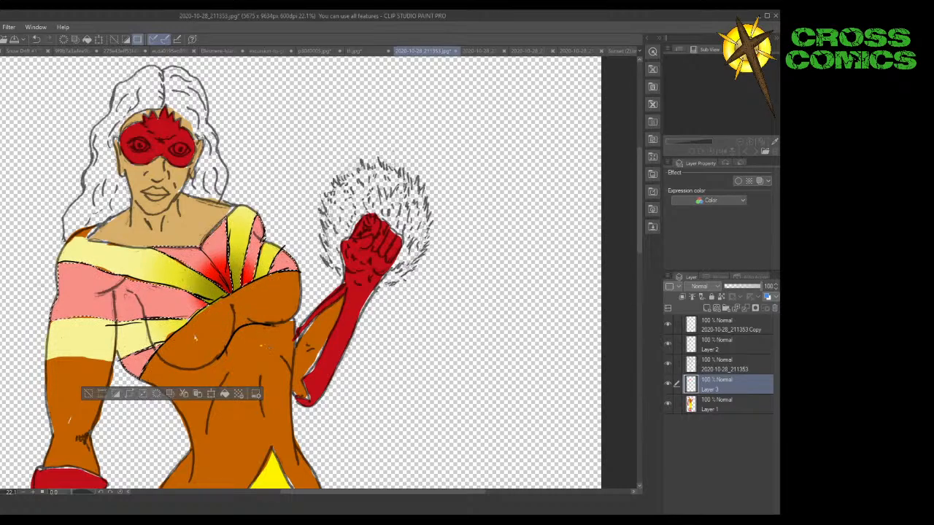
drag(225, 280, 204, 267)
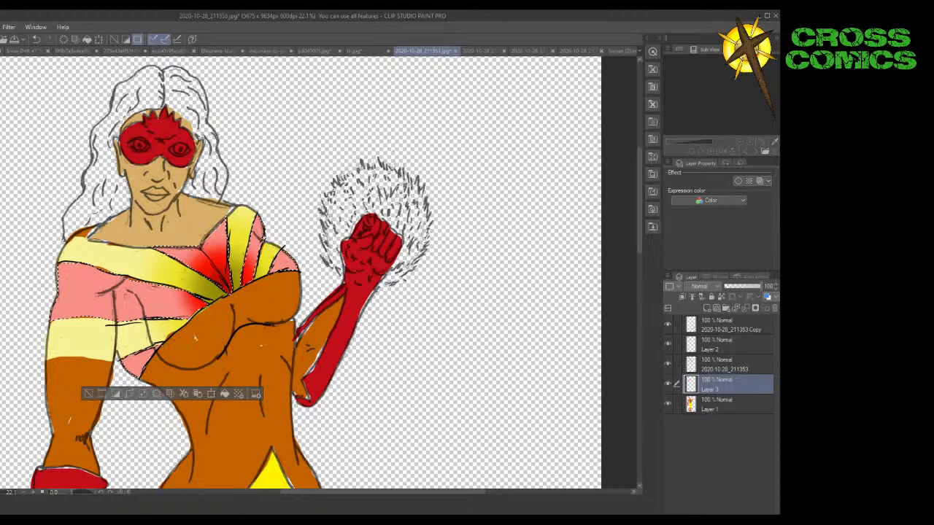
drag(233, 291, 208, 259)
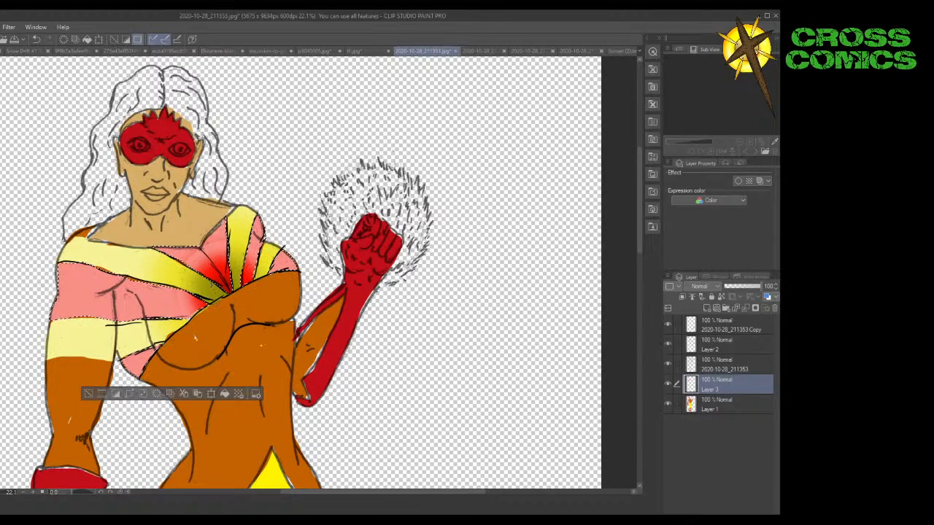
Extend the bright red around the convergence point and deepen the stripes' pink outer areas to a muted red.
drag(208, 284, 234, 266)
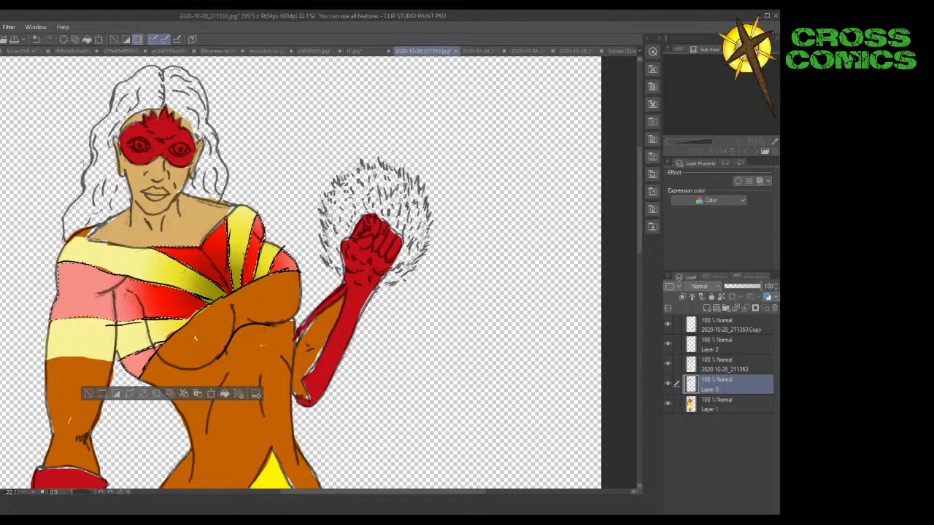
key(ctrl+z)
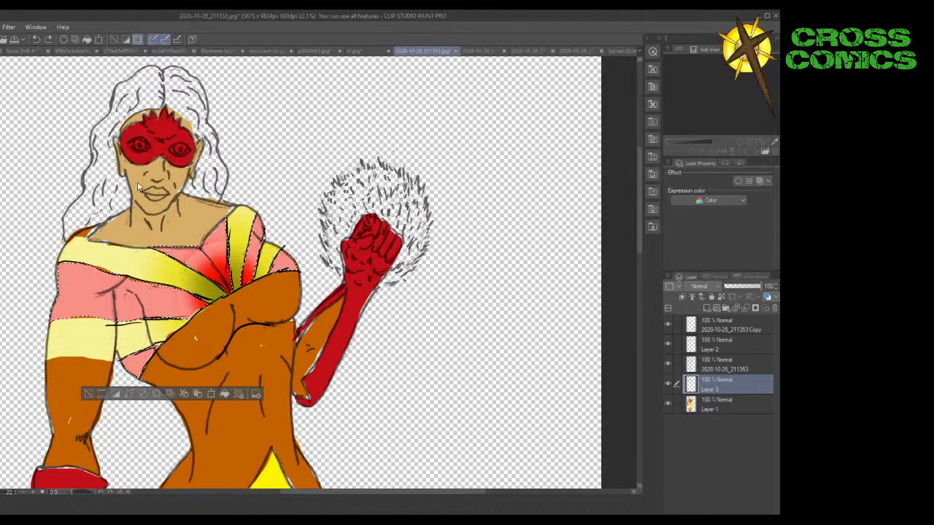
key(ctrl+y)
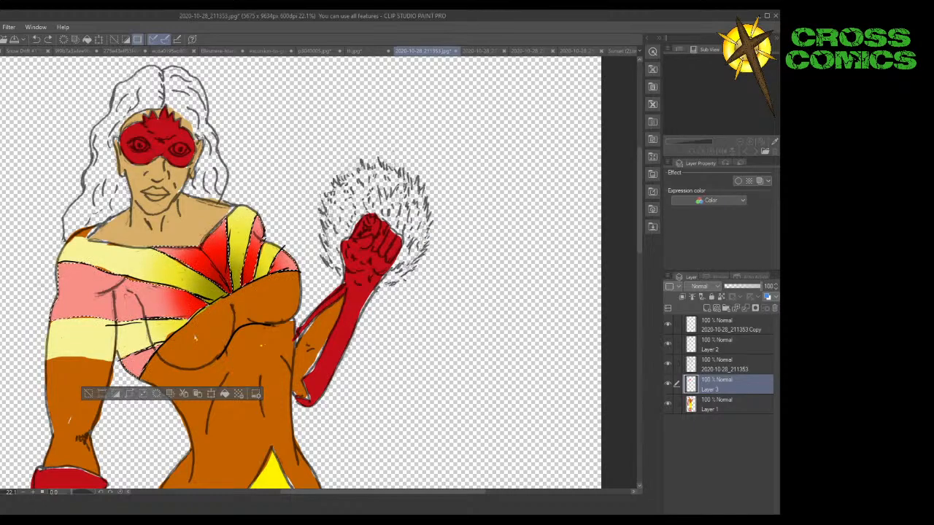
mouse_move(223, 291)
mouse_down()
mouse_move(204, 256)
mouse_move(248, 286)
mouse_move(223, 270)
mouse_up()
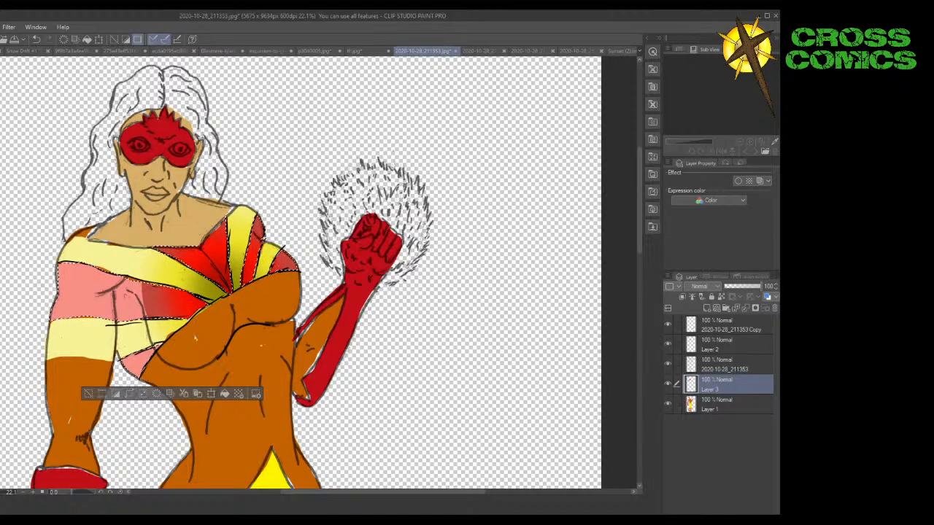
mouse_move(222, 281)
mouse_down()
mouse_move(219, 263)
mouse_move(223, 276)
mouse_up()
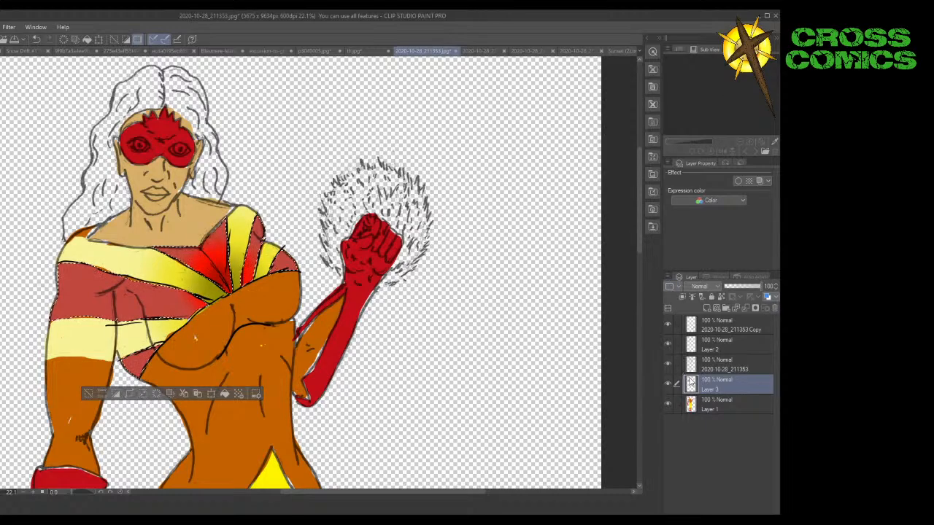
On Layer 1, reselect all the yellow stripes and deepen their pale outer areas to a stronger yellow.
click(722, 405)
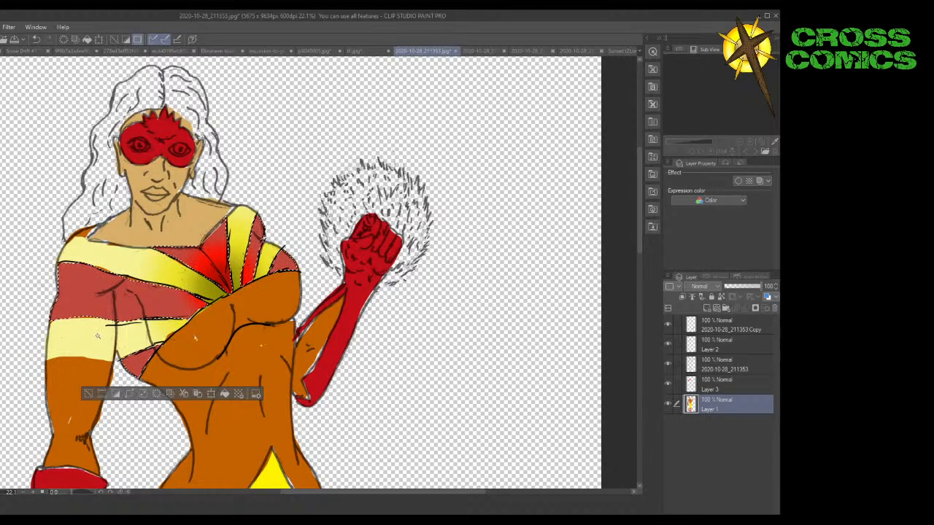
click(105, 333)
shift+click(138, 333)
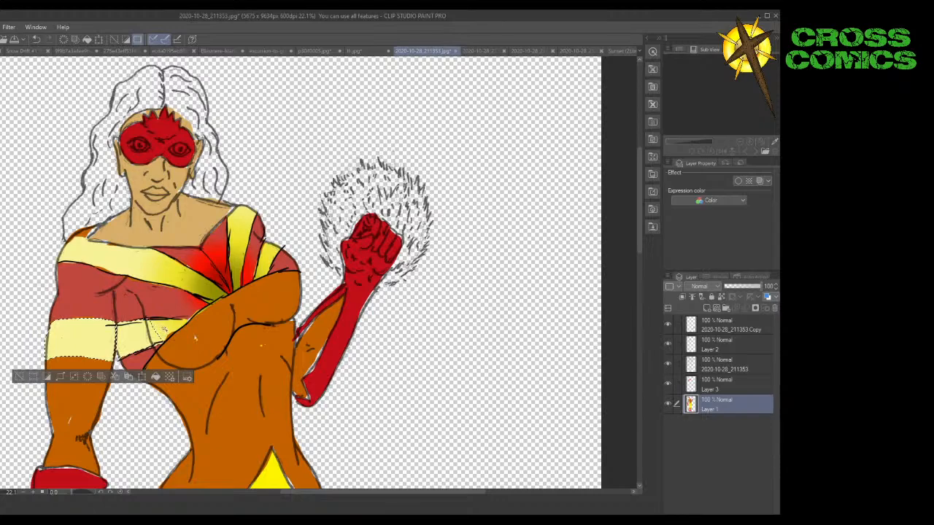
shift+click(163, 327)
shift+click(195, 337)
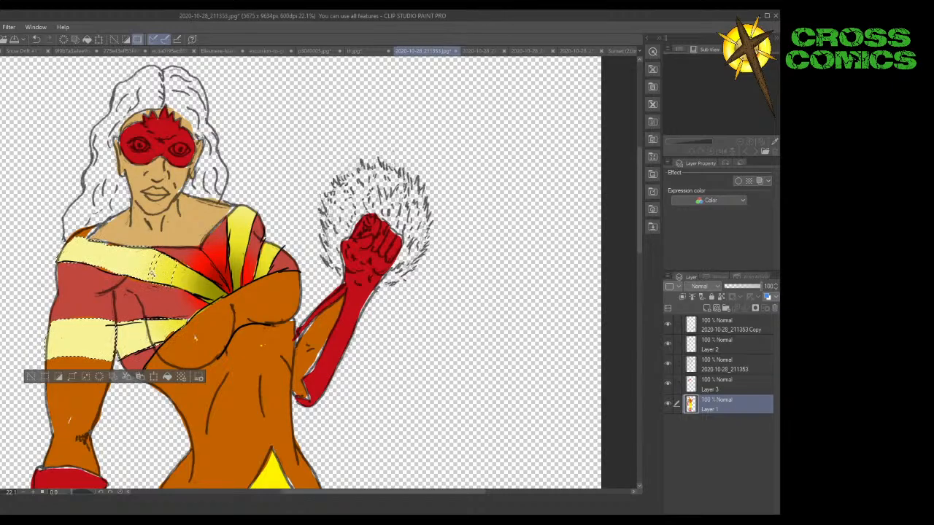
shift+click(196, 285)
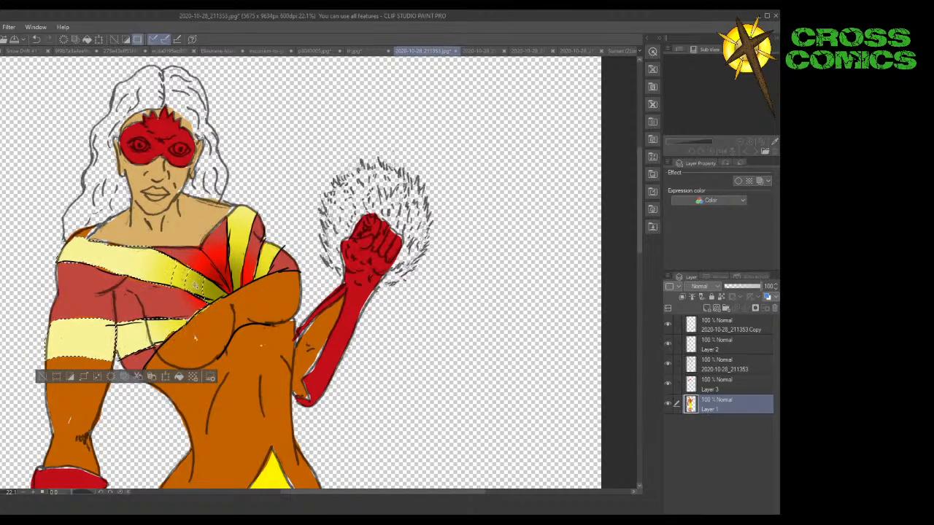
shift+click(213, 291)
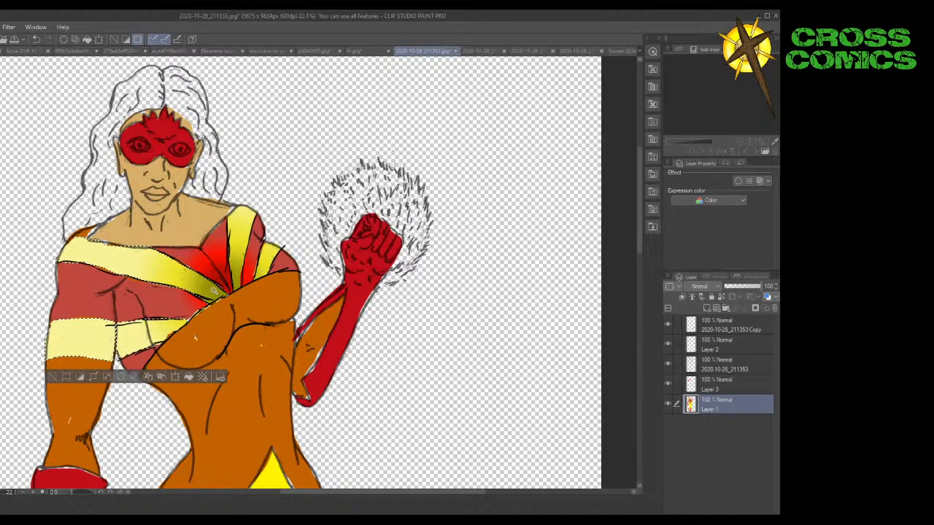
shift+click(241, 218)
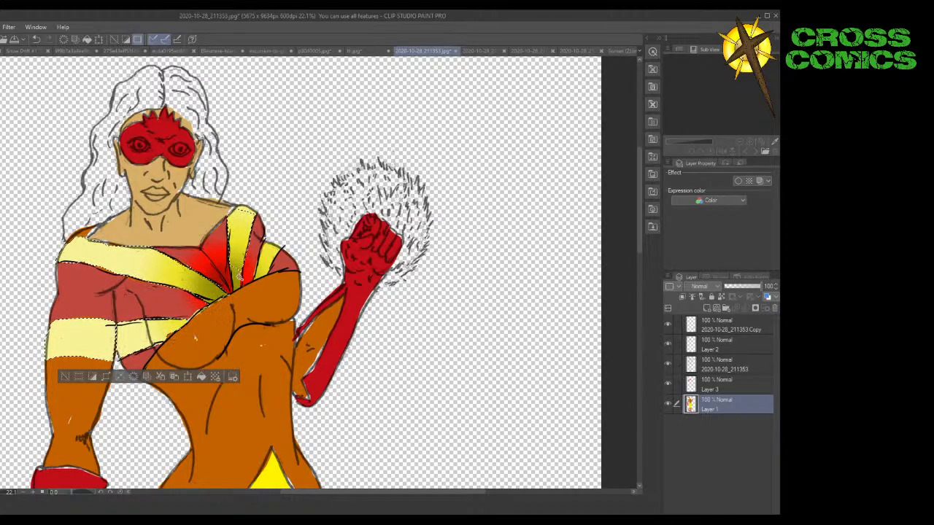
shift+click(267, 256)
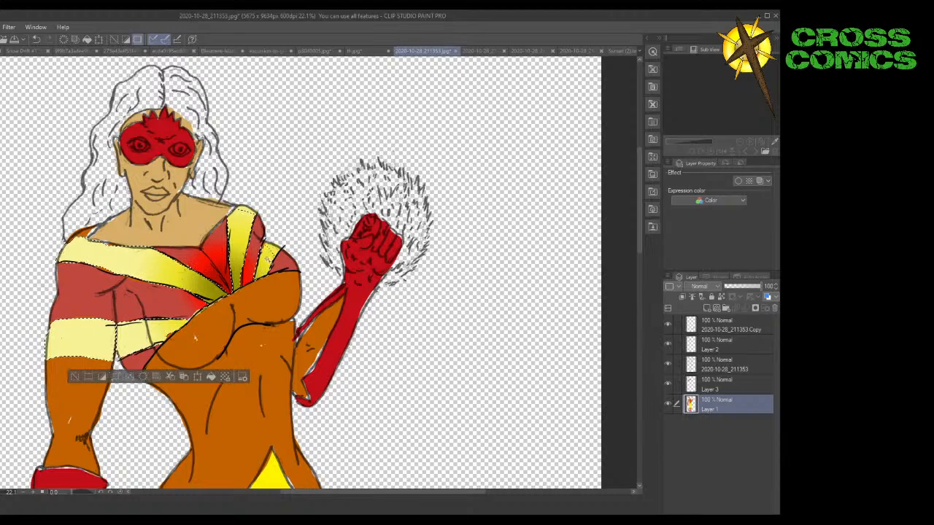
shift+click(270, 246)
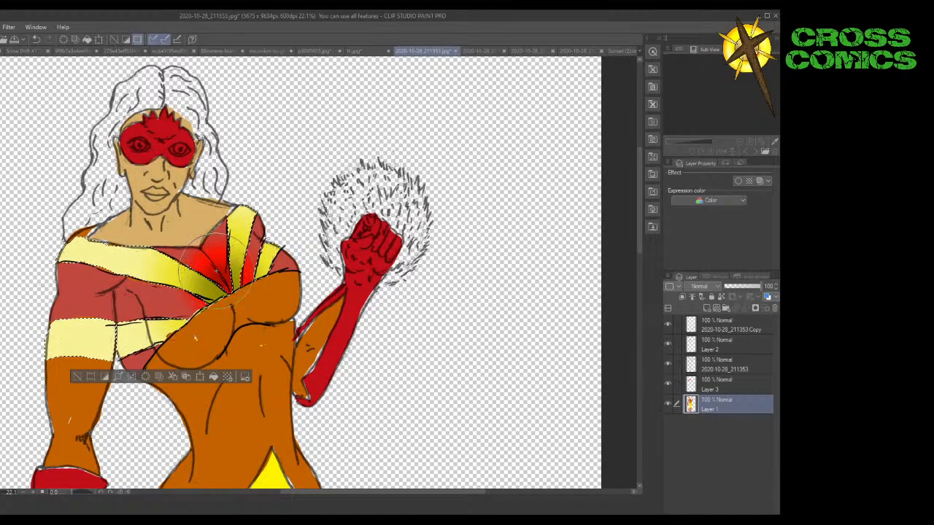
drag(217, 268, 197, 257)
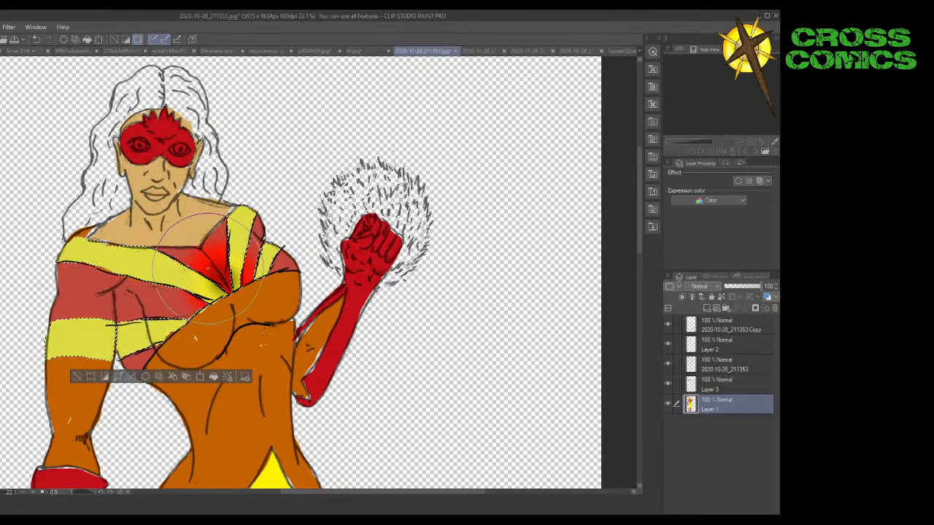
Darken the yellow stripes around the convergence point on Layer 1 using a larger brush, undo the last change and clear the selection.
drag(208, 269, 196, 279)
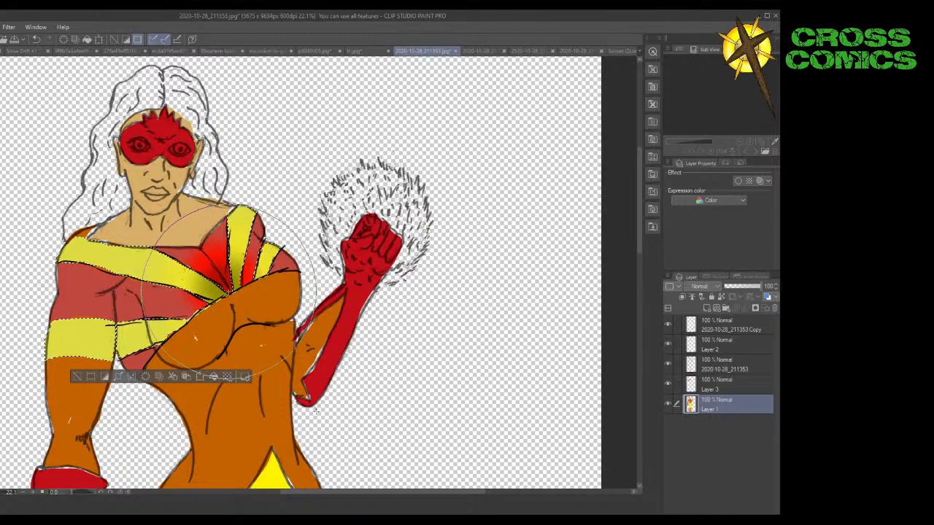
key(bracketright)
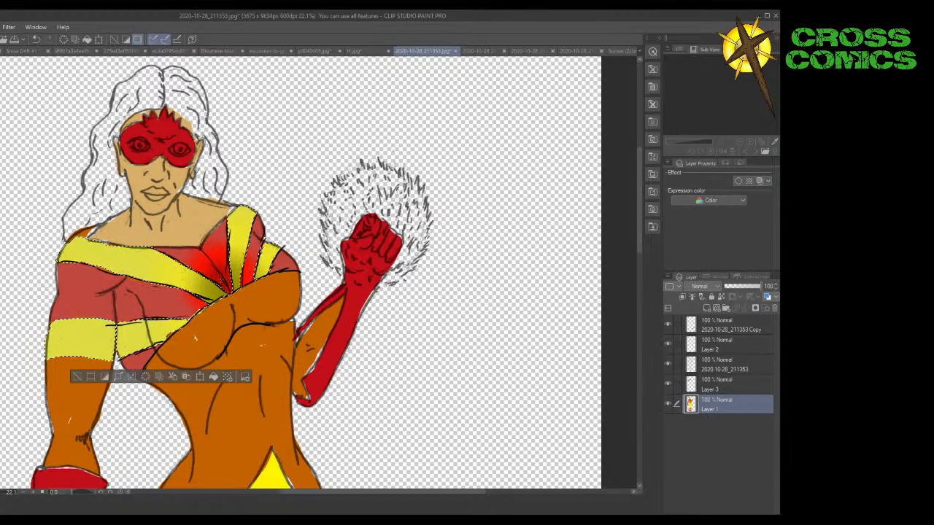
key(bracketright)
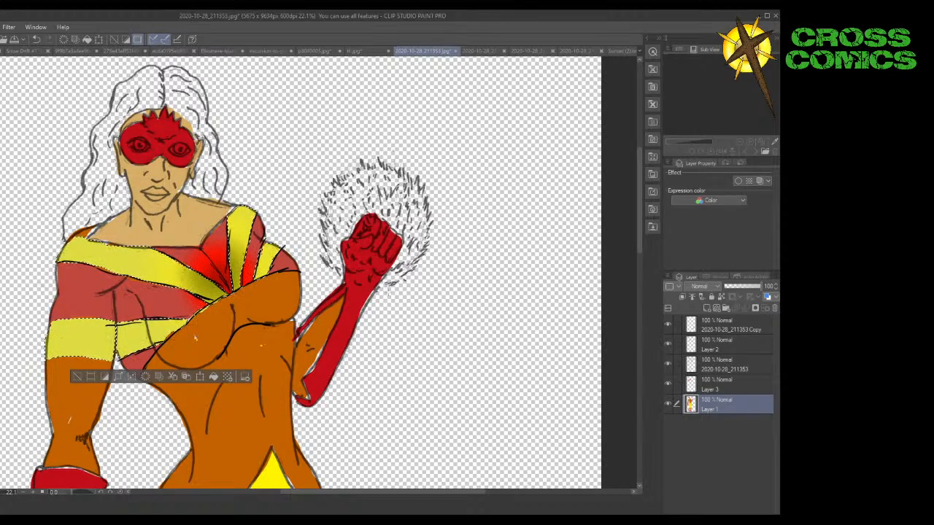
key(ctrl+z)
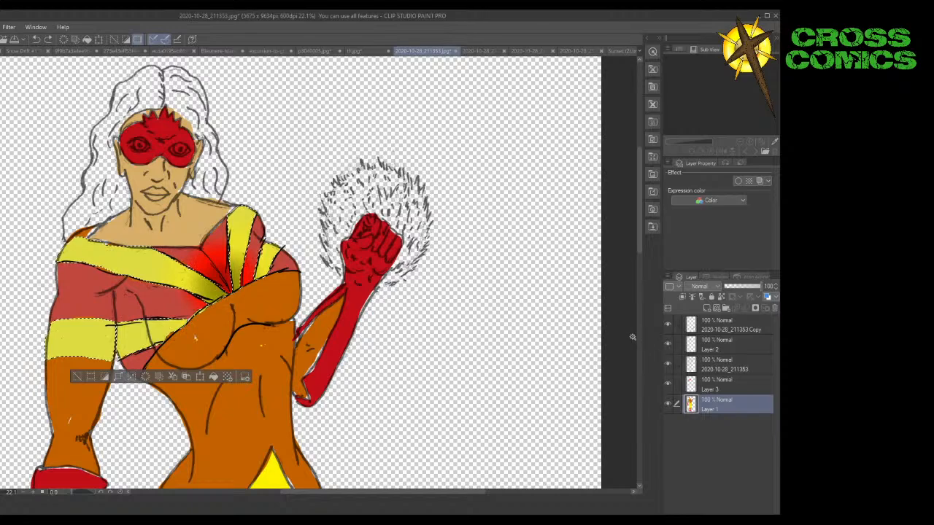
key(ctrl+d)
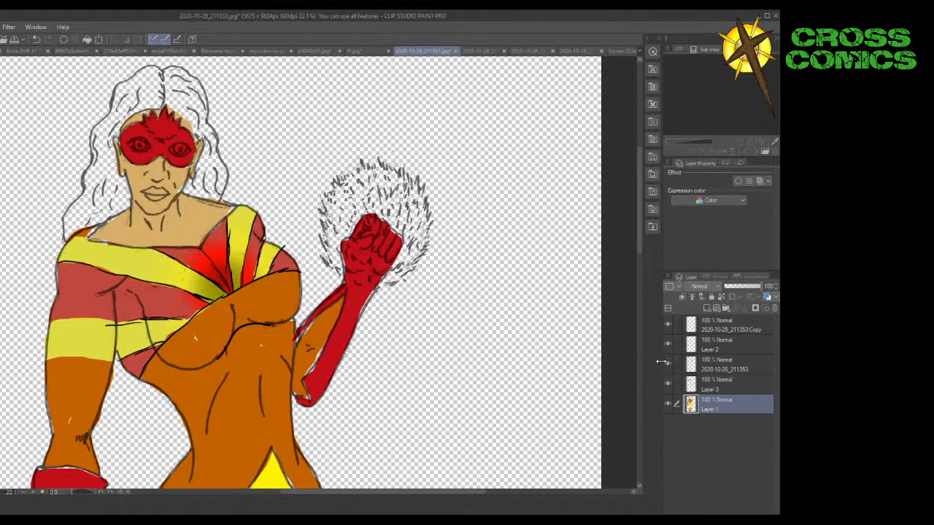
On the 2020-10-28_211353 layer, extend the upper ray lines down to a new convergence point below the middle of the chest.
click(713, 366)
click(667, 364)
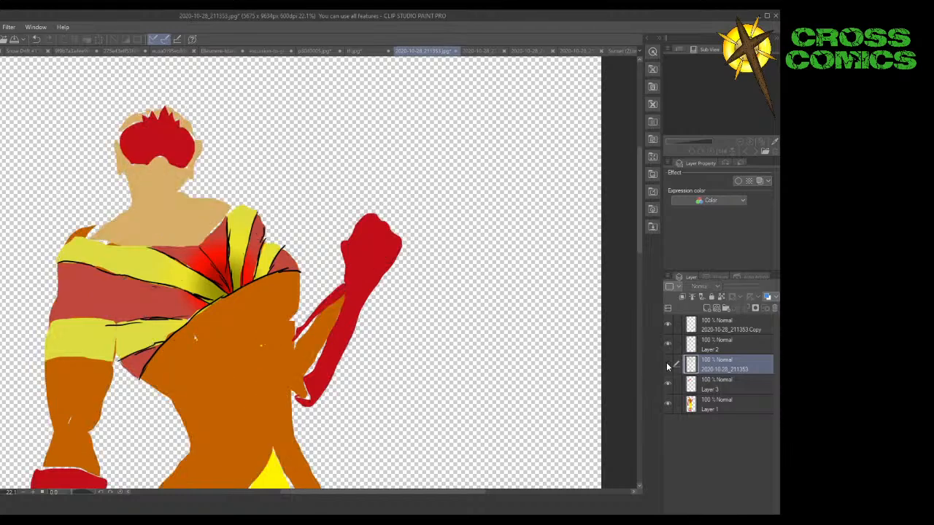
click(667, 365)
click(667, 344)
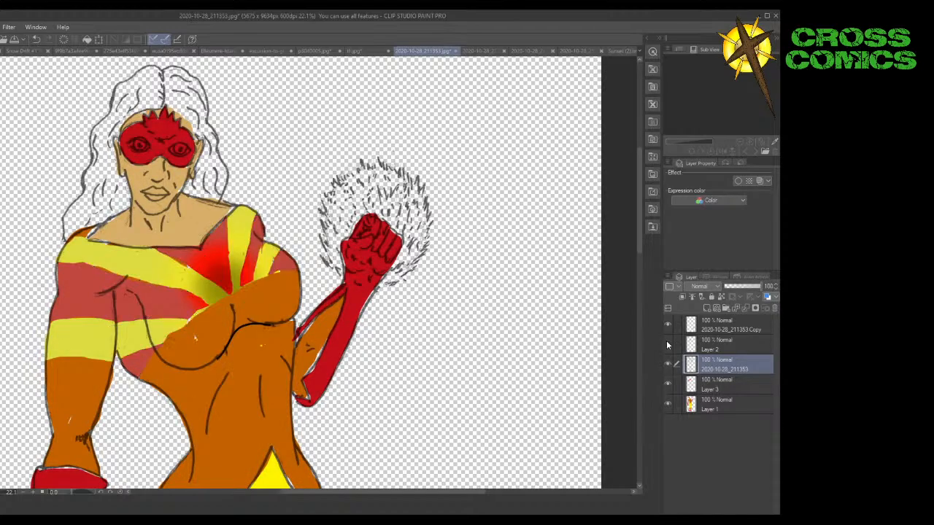
click(666, 345)
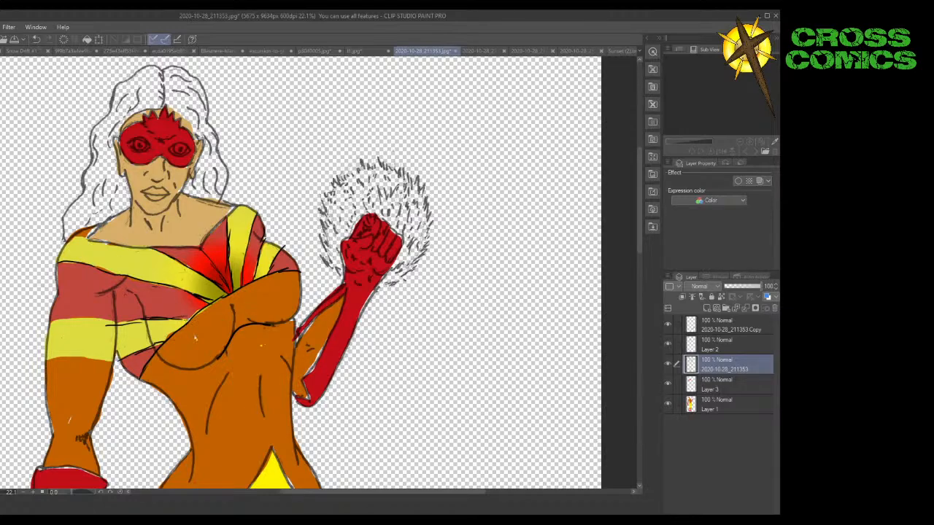
drag(184, 319, 230, 331)
mouse_move(228, 291)
mouse_down()
mouse_move(239, 319)
mouse_move(225, 316)
mouse_move(237, 324)
mouse_up()
drag(241, 283, 242, 335)
drag(256, 275, 241, 332)
drag(267, 273, 242, 332)
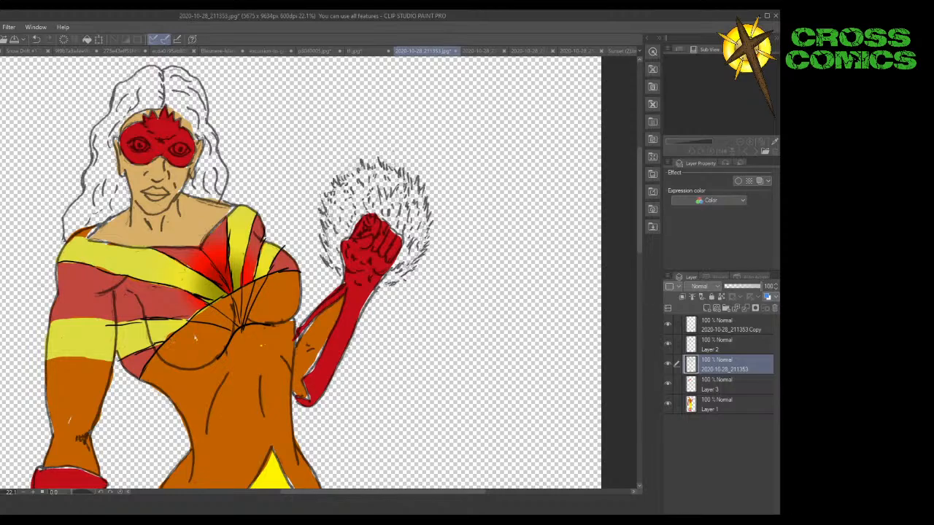
Draw ray lines from the new convergence point across the chest, down to the waist and over to the raised-arm side.
drag(166, 338, 237, 337)
drag(235, 338, 171, 425)
drag(240, 333, 306, 342)
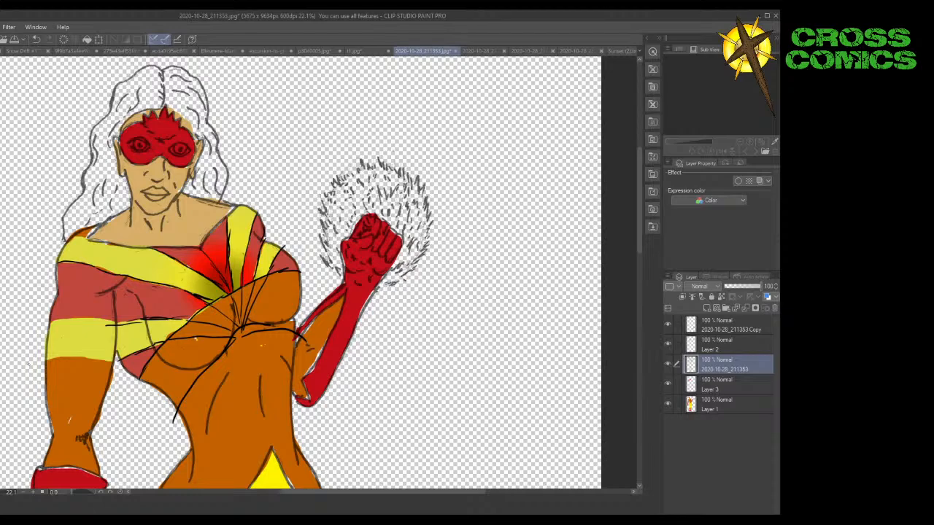
On Layer 3, fill every red stripe with flat dark red, extending the stripes to the new convergence point.
click(711, 386)
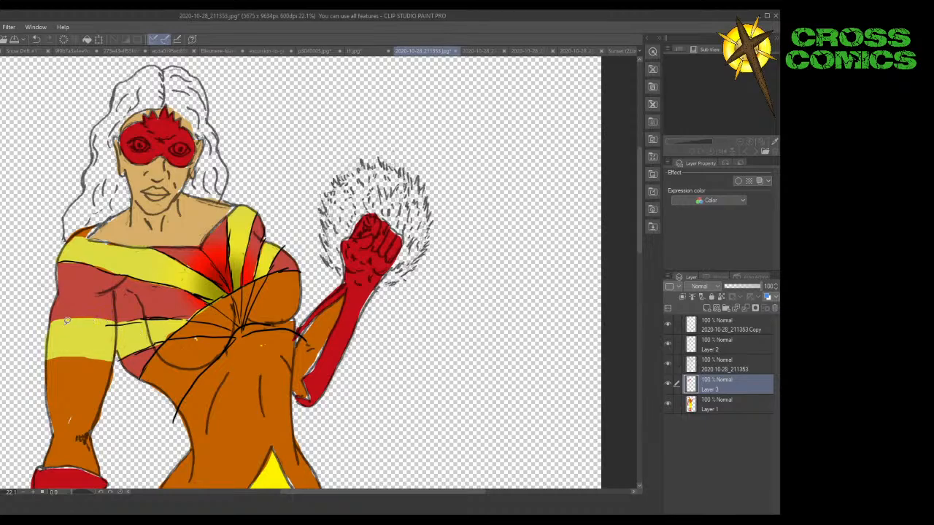
mouse_move(53, 317)
mouse_down()
mouse_move(185, 317)
mouse_move(240, 335)
mouse_move(210, 300)
mouse_move(172, 281)
mouse_move(73, 257)
mouse_move(61, 259)
mouse_move(57, 317)
mouse_up()
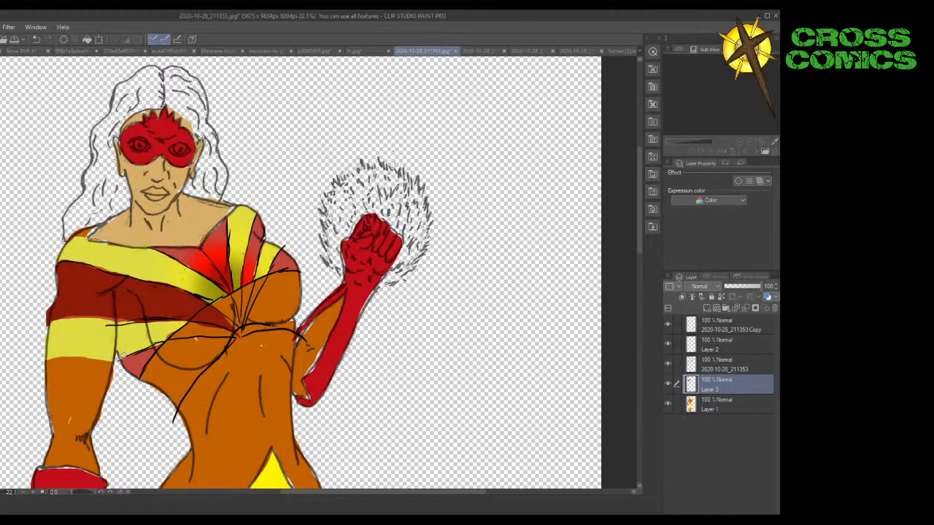
mouse_move(180, 337)
mouse_down()
mouse_move(239, 336)
mouse_move(187, 387)
mouse_move(183, 404)
mouse_move(121, 354)
mouse_up()
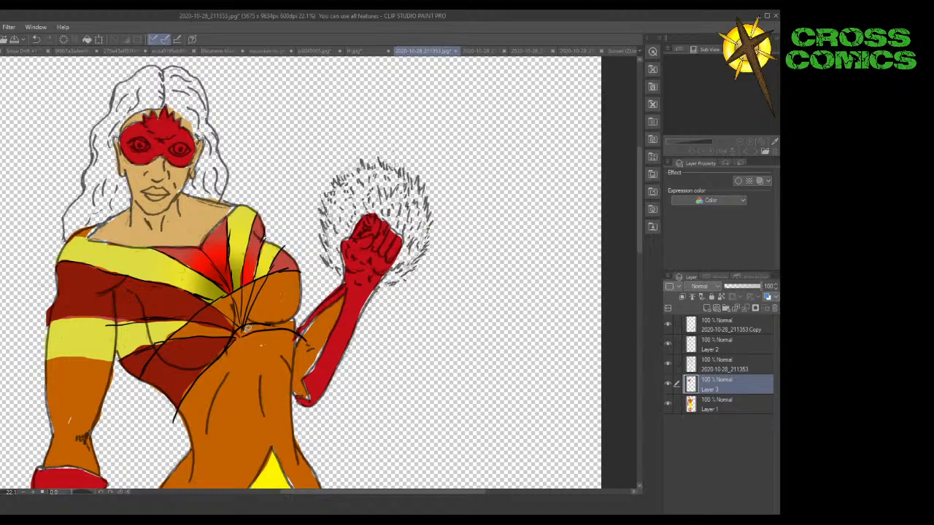
mouse_move(247, 316)
mouse_down()
mouse_move(284, 248)
mouse_move(302, 284)
mouse_move(296, 324)
mouse_move(246, 321)
mouse_up()
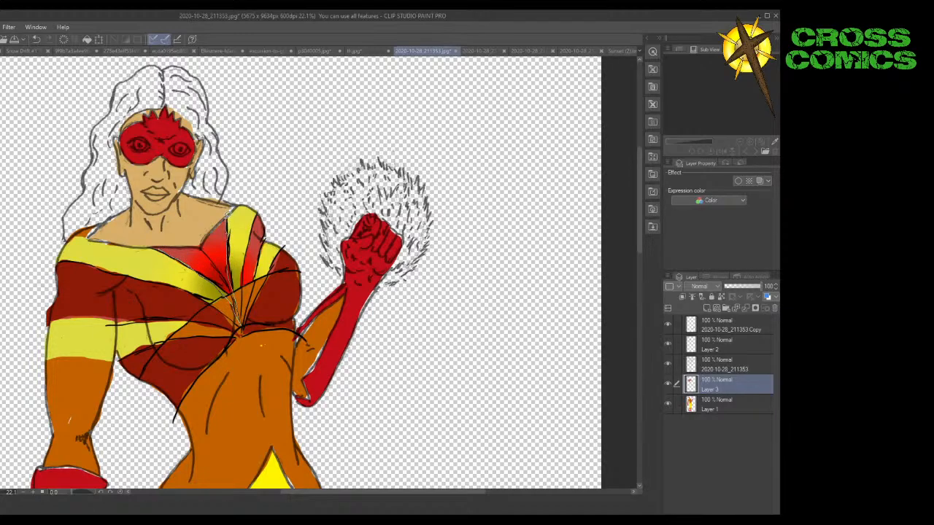
mouse_move(193, 245)
mouse_down()
mouse_move(167, 245)
mouse_move(195, 246)
mouse_up()
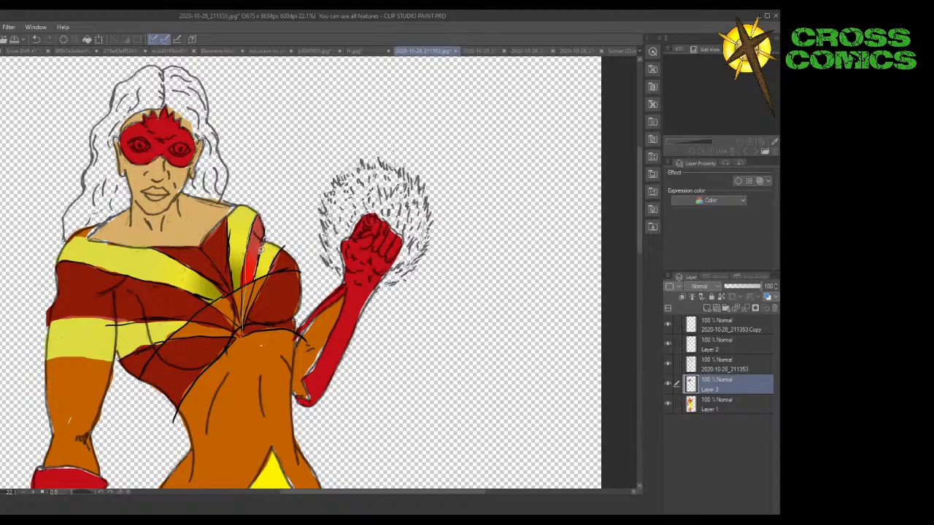
drag(248, 312, 245, 307)
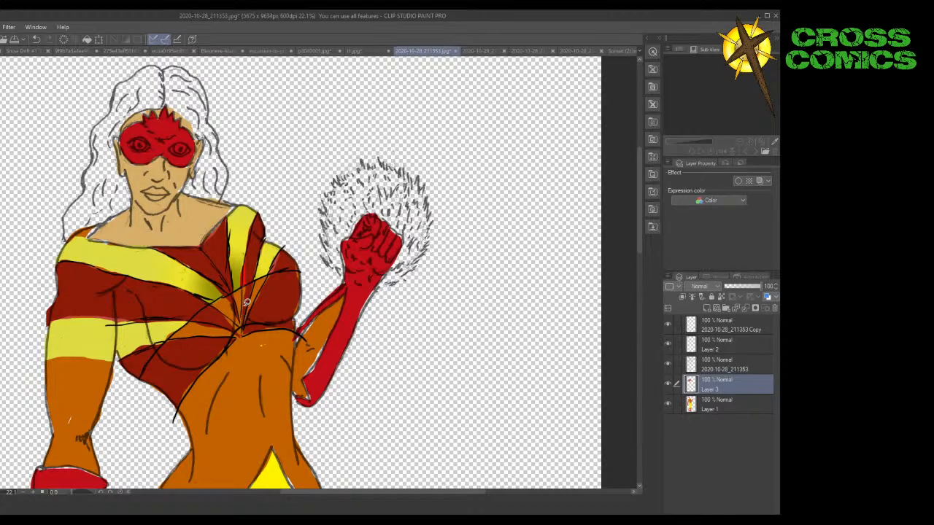
mouse_move(243, 255)
mouse_down()
mouse_move(246, 309)
mouse_move(249, 267)
mouse_up()
Fill the yellow stripes on the arm, shoulders and chest with flat olive yellow, extending them to the convergence point.
mouse_move(96, 315)
mouse_down()
mouse_move(58, 317)
mouse_move(48, 359)
mouse_up()
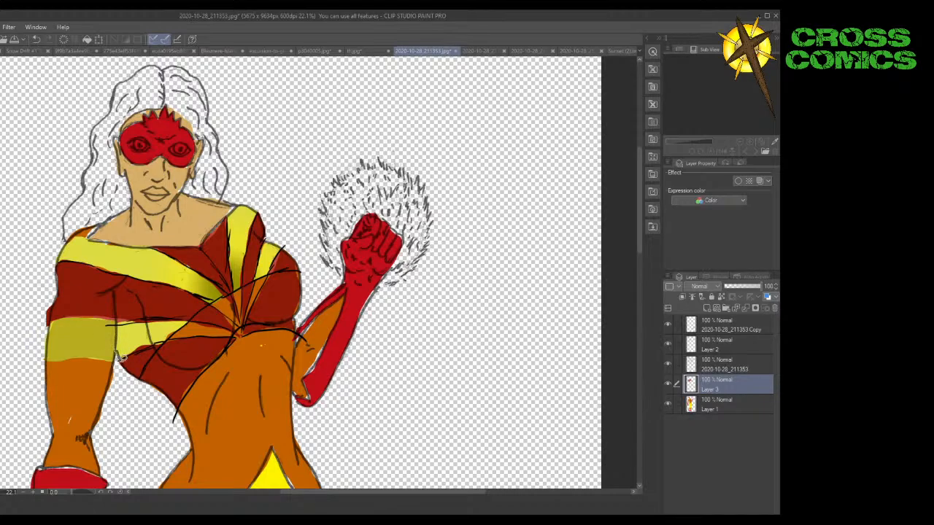
drag(120, 354, 236, 334)
mouse_move(136, 318)
mouse_down()
mouse_move(113, 323)
mouse_move(121, 354)
mouse_up()
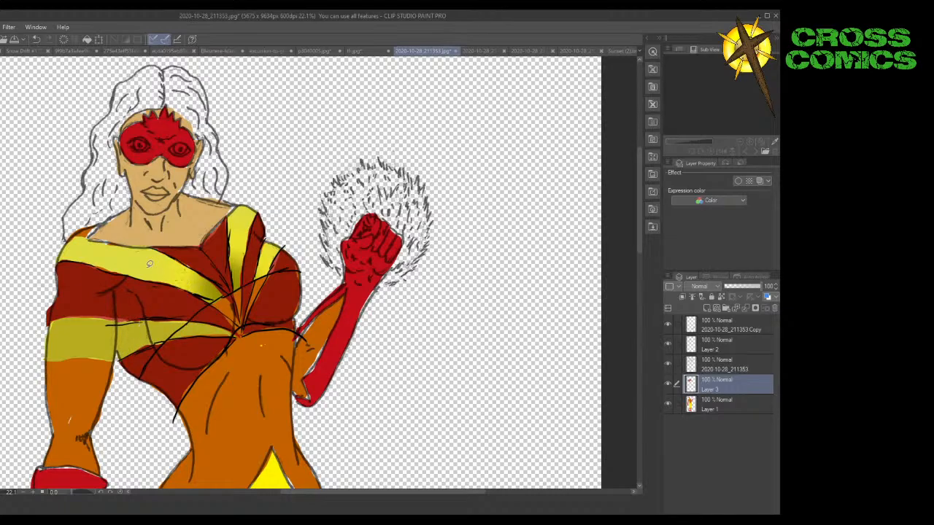
mouse_move(58, 256)
mouse_down()
mouse_move(194, 286)
mouse_move(240, 332)
mouse_move(223, 287)
mouse_move(192, 263)
mouse_move(86, 231)
mouse_move(70, 241)
mouse_move(64, 257)
mouse_move(80, 228)
mouse_move(132, 234)
mouse_move(121, 261)
mouse_move(105, 270)
mouse_move(162, 280)
mouse_up()
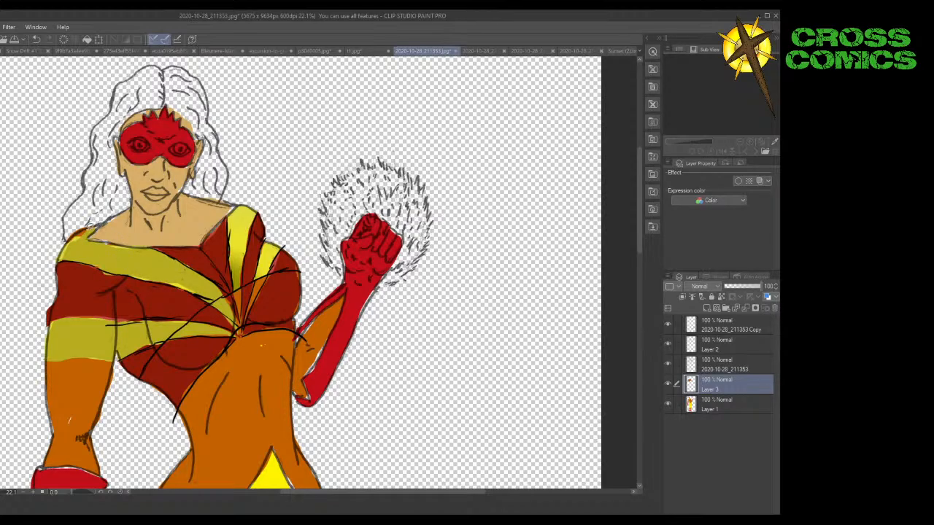
mouse_move(77, 234)
mouse_down()
mouse_move(67, 248)
mouse_move(95, 223)
mouse_move(70, 255)
mouse_move(70, 239)
mouse_up()
mouse_move(199, 293)
mouse_down()
mouse_move(168, 271)
mouse_move(170, 259)
mouse_up()
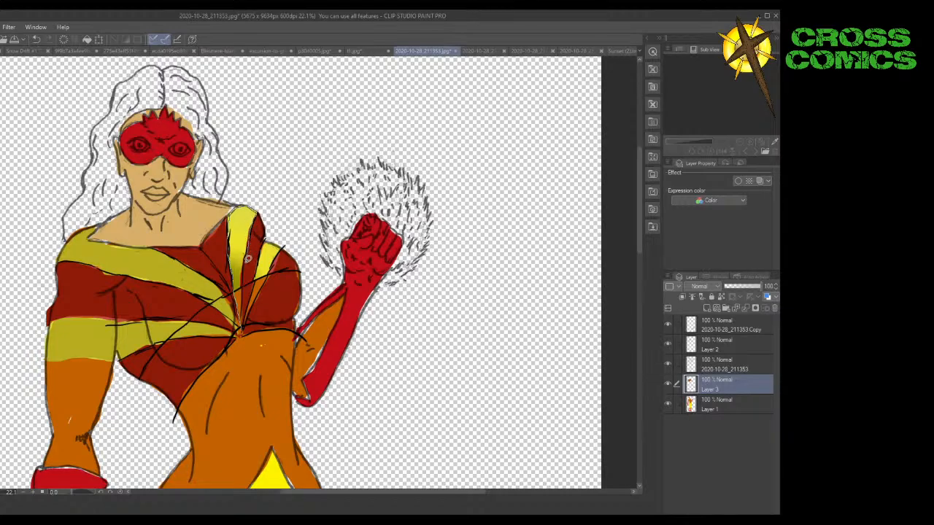
click(243, 321)
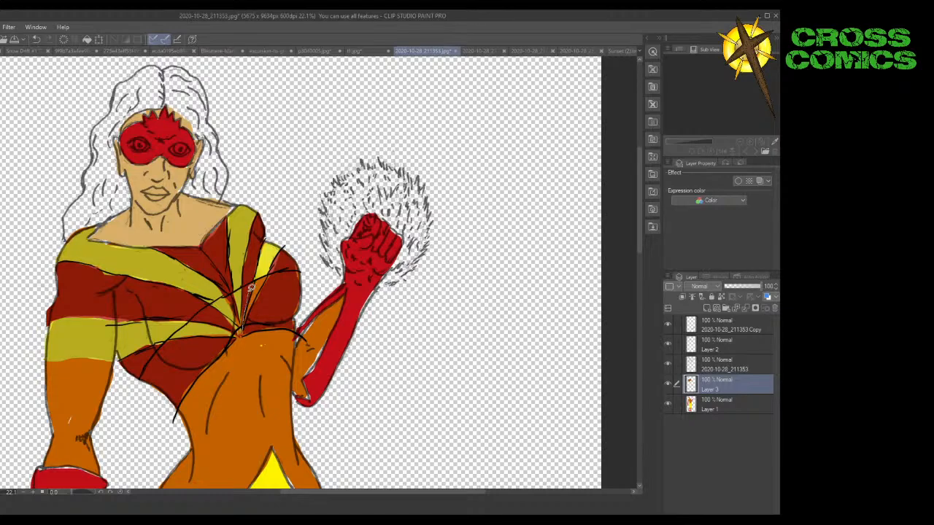
mouse_move(263, 240)
mouse_down()
mouse_move(286, 242)
mouse_move(243, 332)
mouse_up()
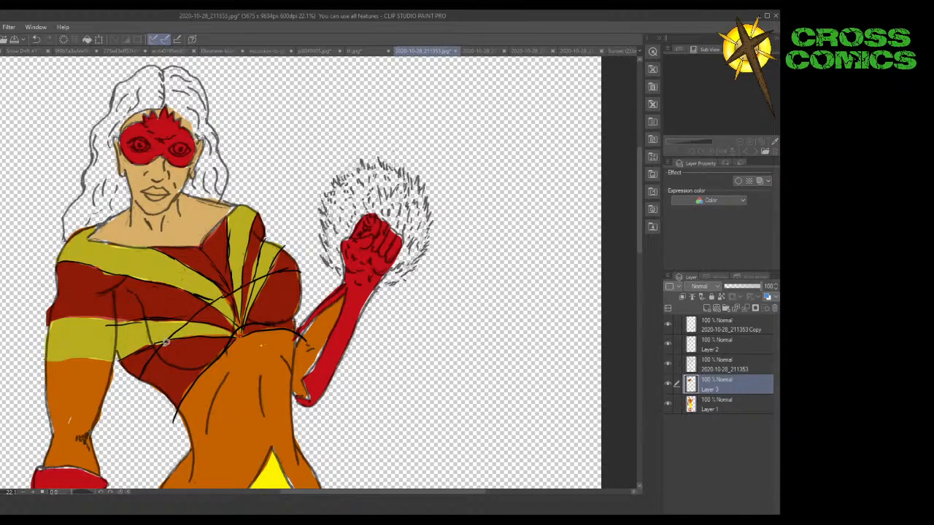
Remove the old curved edge line across the chest and ink the stripe edge on the raised-arm side on Layer 2.
click(711, 365)
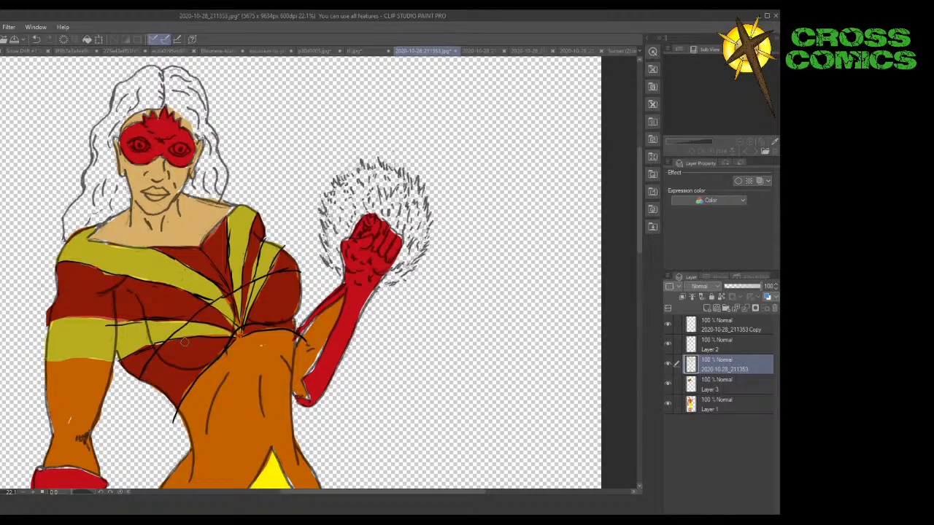
click(728, 341)
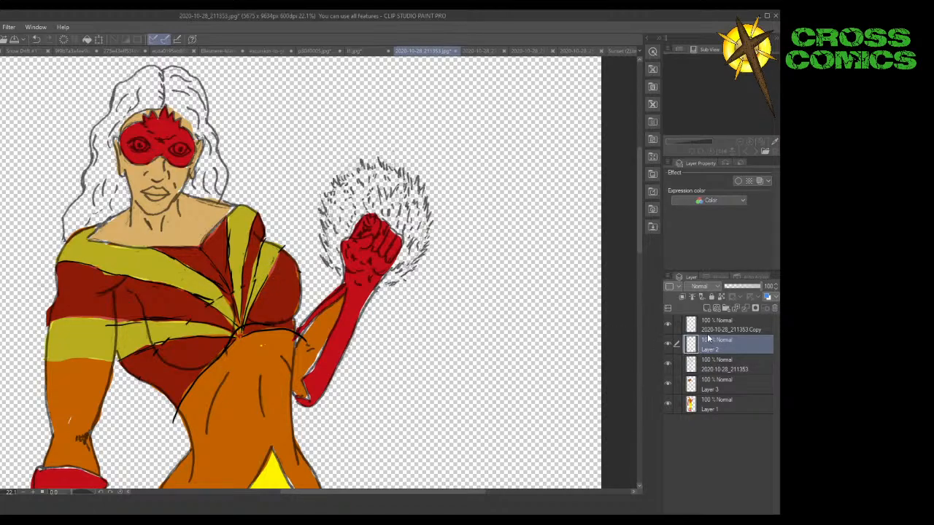
click(705, 364)
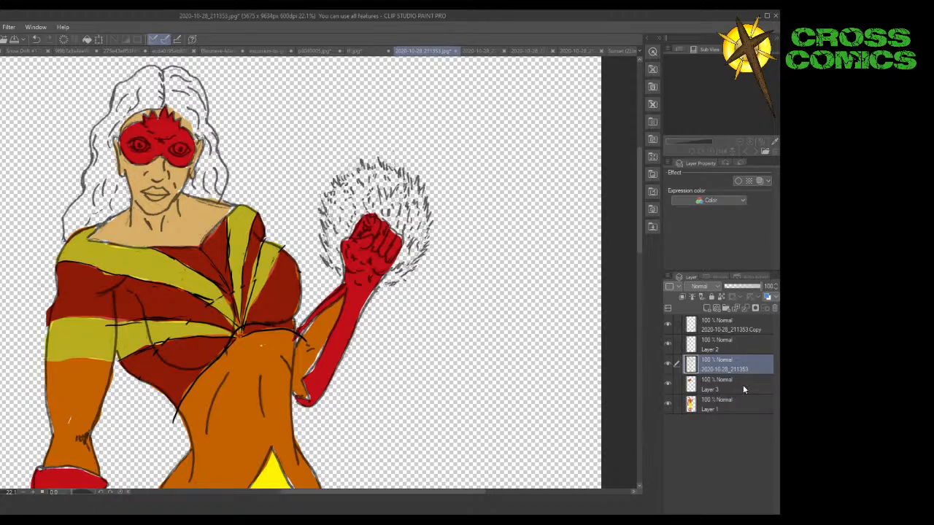
click(720, 347)
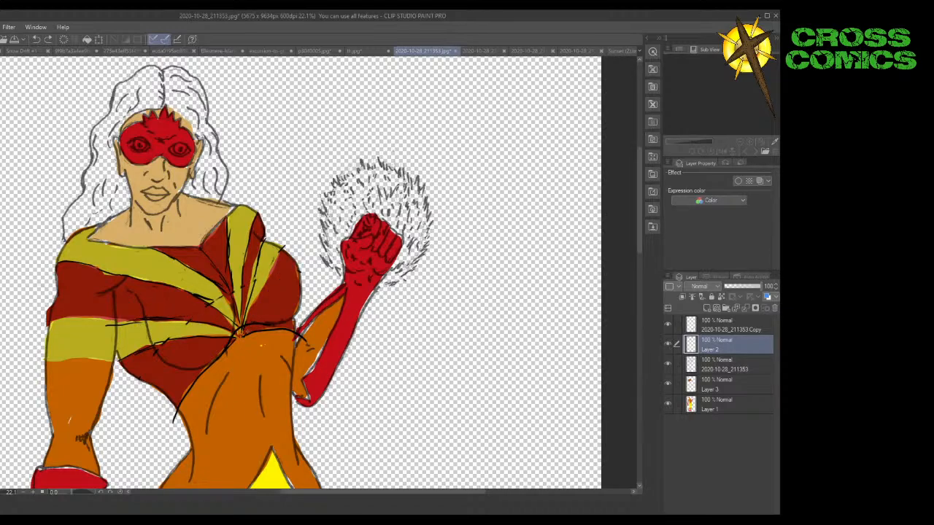
drag(257, 320, 299, 281)
Compare the 2020-10-28_211353 layer with Layer 2 by toggling their visibility, and erase the black outlines between the stripes on Layer 2.
click(690, 363)
click(668, 365)
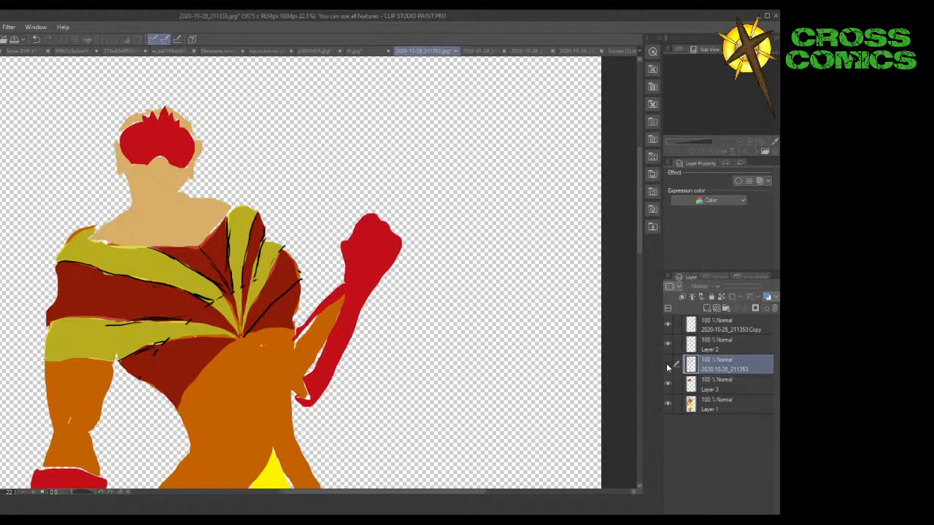
click(668, 364)
click(667, 364)
click(668, 364)
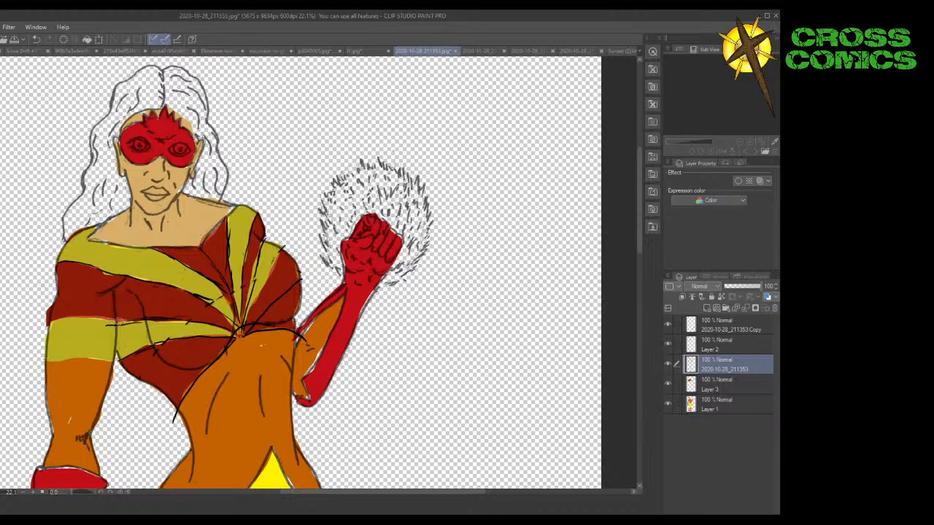
click(667, 362)
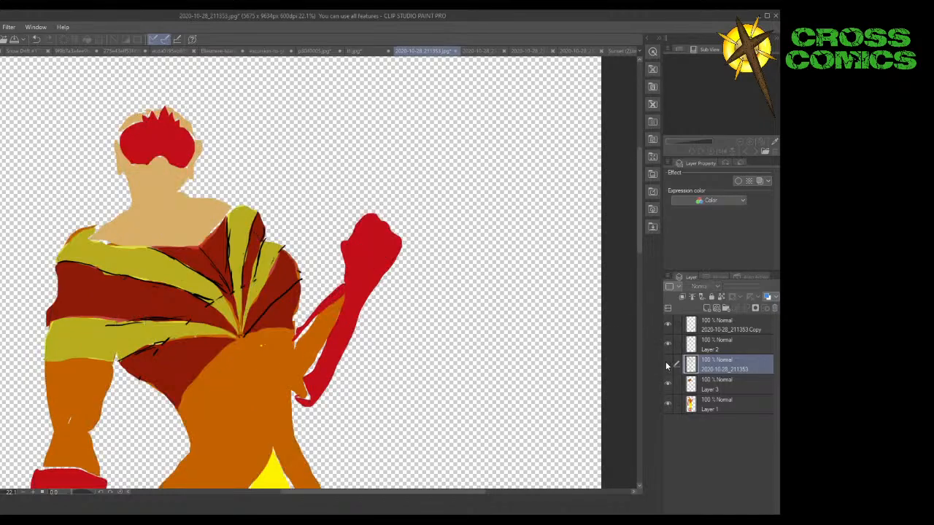
click(666, 361)
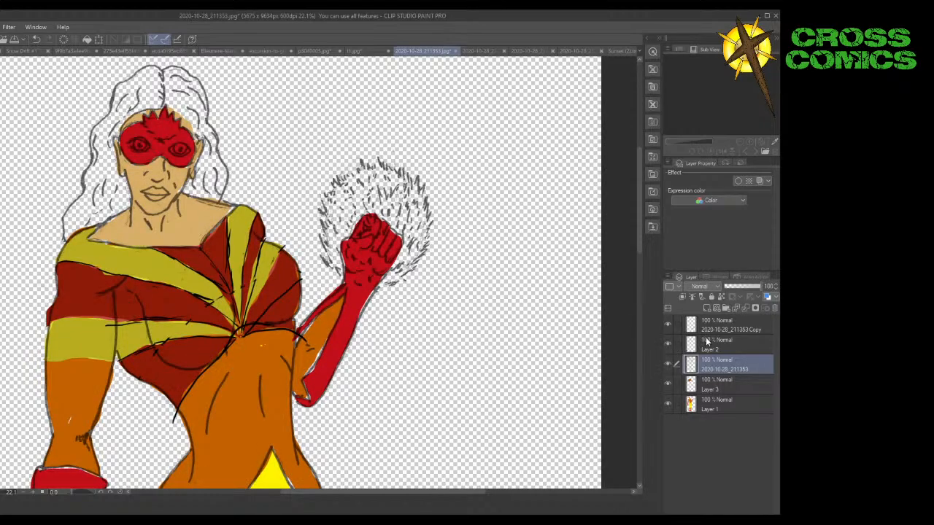
click(679, 341)
click(668, 343)
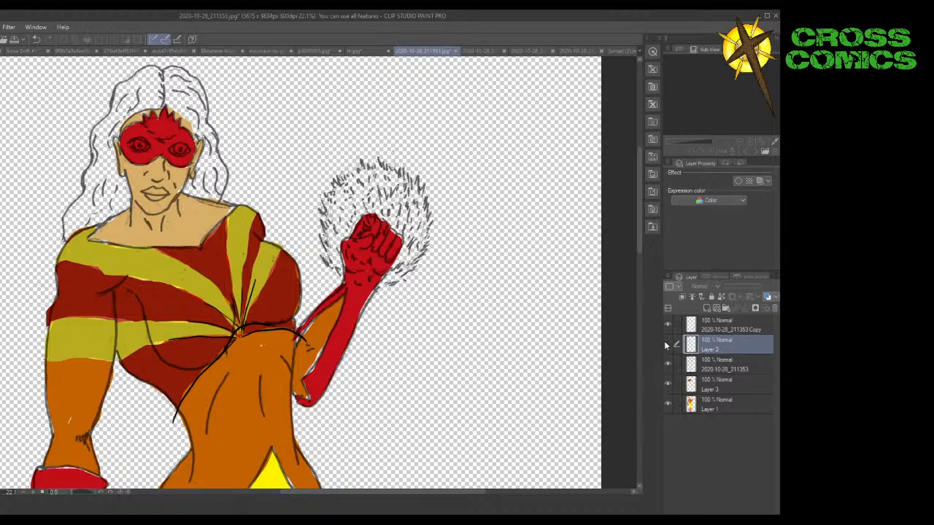
click(667, 345)
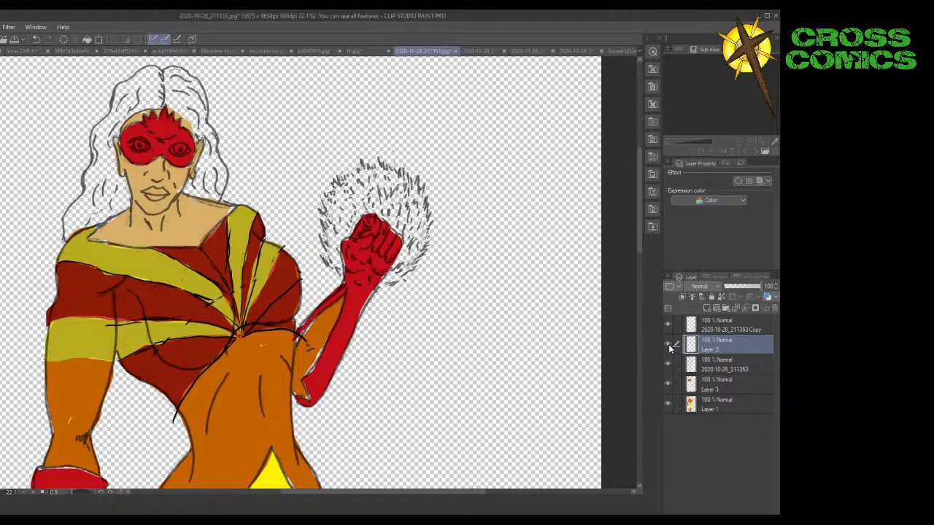
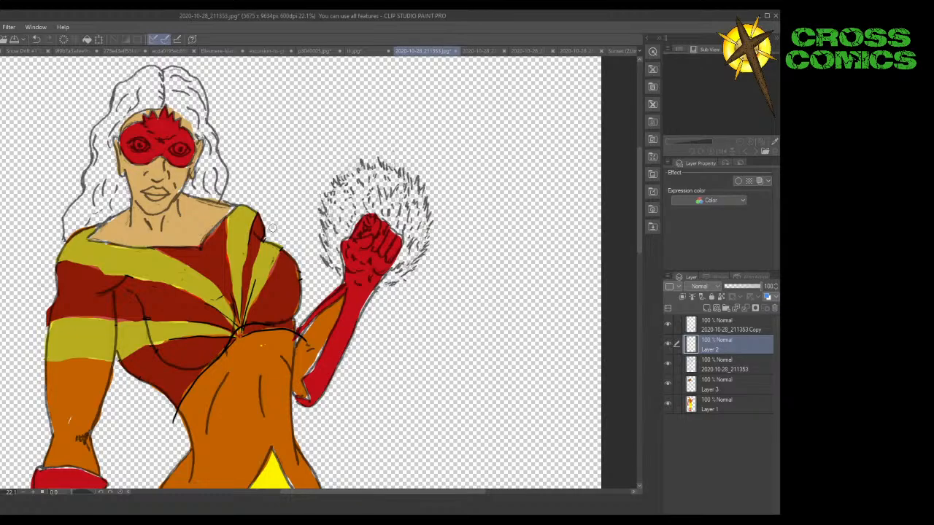
Hide and show Layer 3 to compare its flat stripe colours with the Layer 1 colours beneath.
click(715, 386)
click(666, 382)
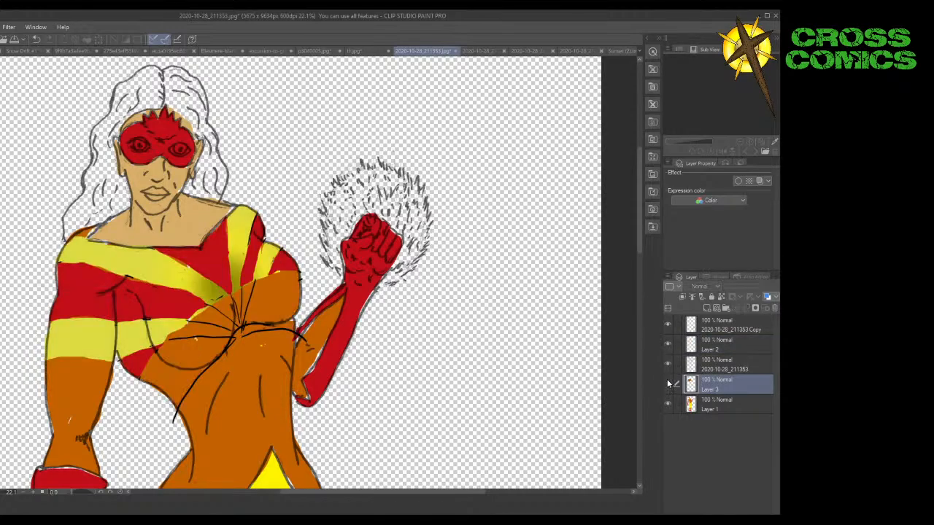
click(666, 382)
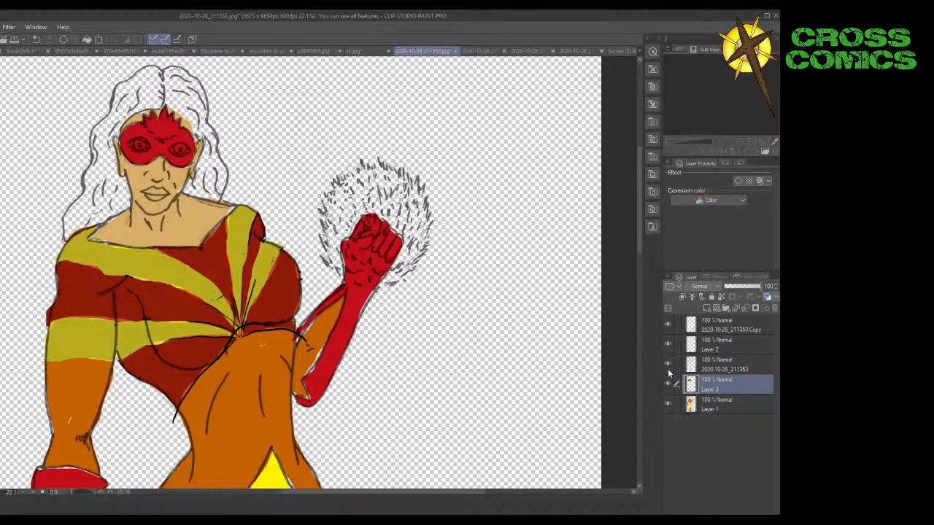
Compare the 2020-10-28_211353 layer hidden and shown, and erase its old curved black line across the waist and under the chest.
click(667, 362)
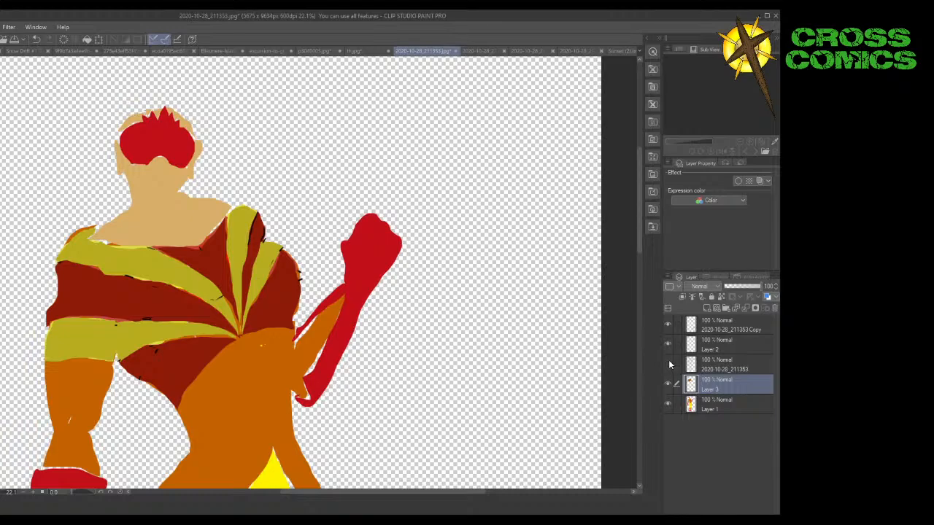
click(668, 361)
click(706, 363)
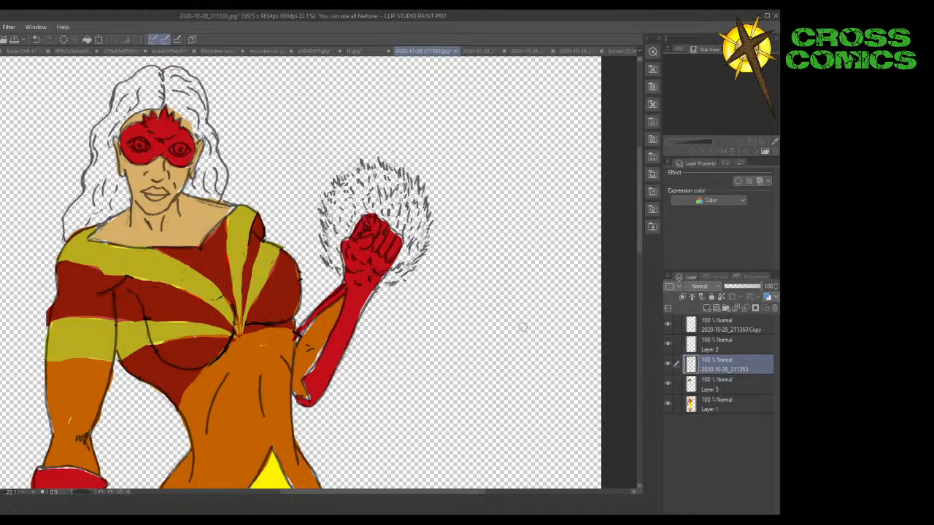
Hide the 2020-10-28_211353 layer, erase the leftover black marks between the stripes on Layer 2, and show the line art again.
click(667, 363)
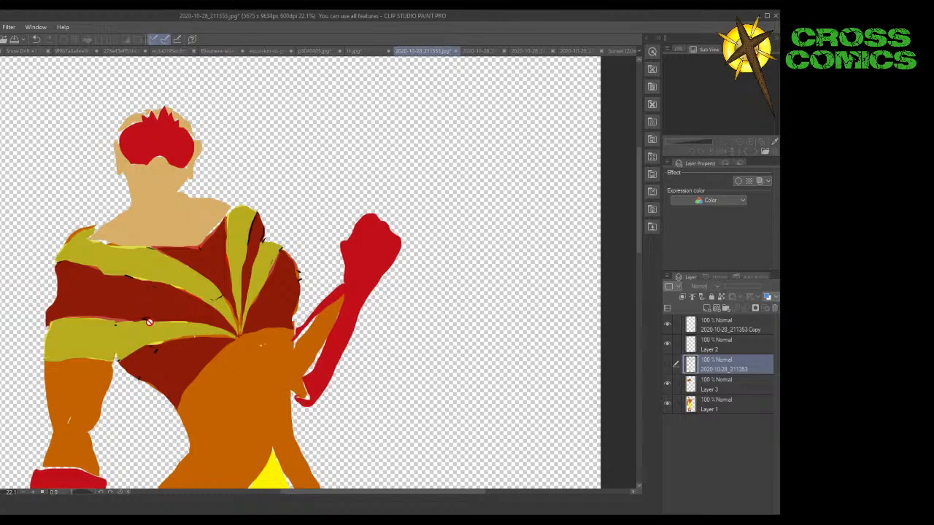
click(716, 350)
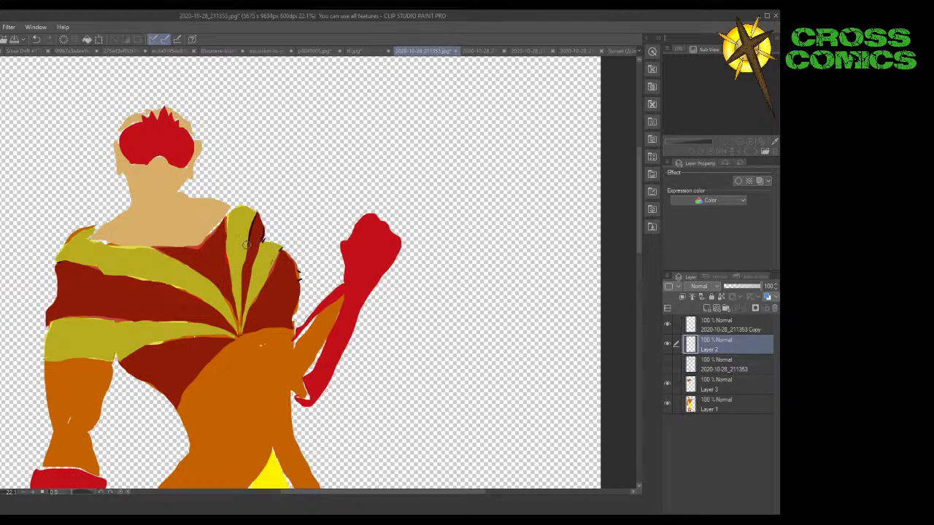
mouse_move(247, 244)
mouse_down()
mouse_move(255, 213)
mouse_move(248, 237)
mouse_move(264, 225)
mouse_move(265, 248)
mouse_up()
click(668, 363)
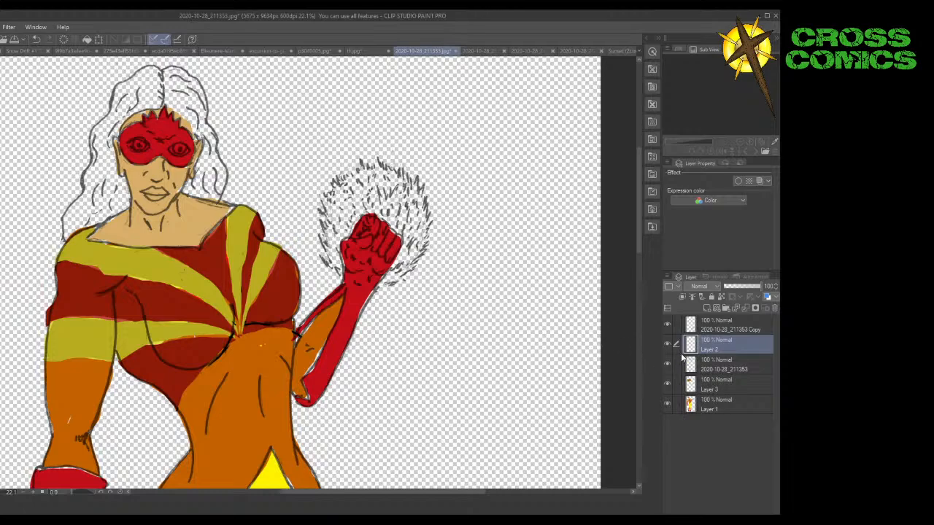
Hide Layer 2 and ink the curved lower edge of the costume top under the chest on the 2020-10-28_211353 layer.
click(667, 345)
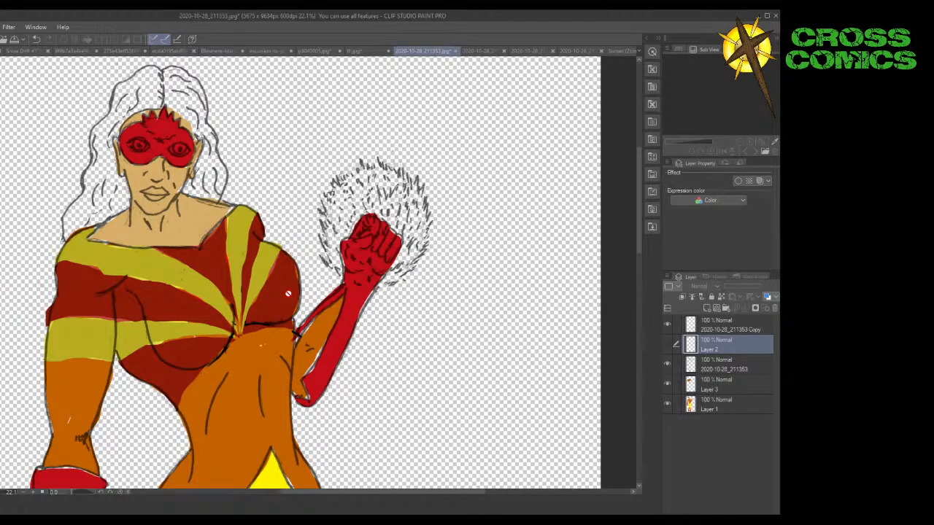
scroll(289, 293, up, 1)
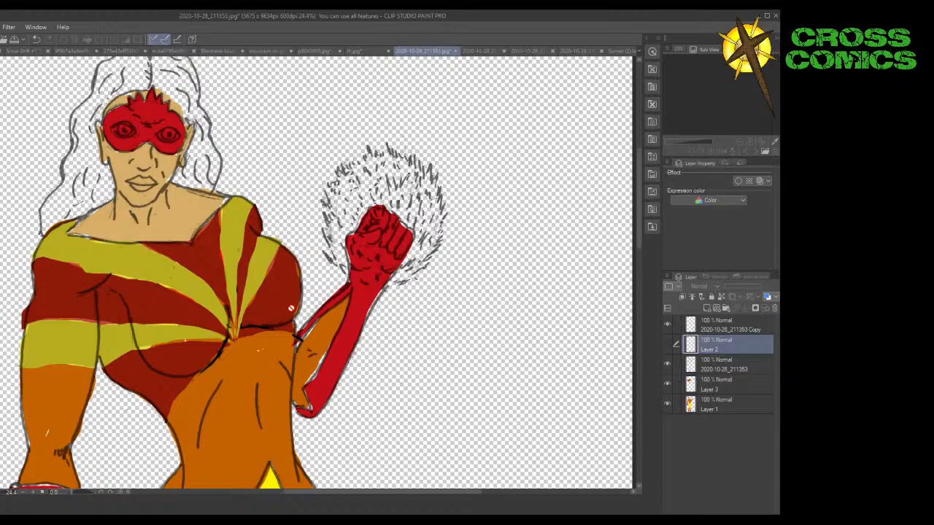
scroll(248, 351, up, 1)
scroll(248, 351, up, 1)
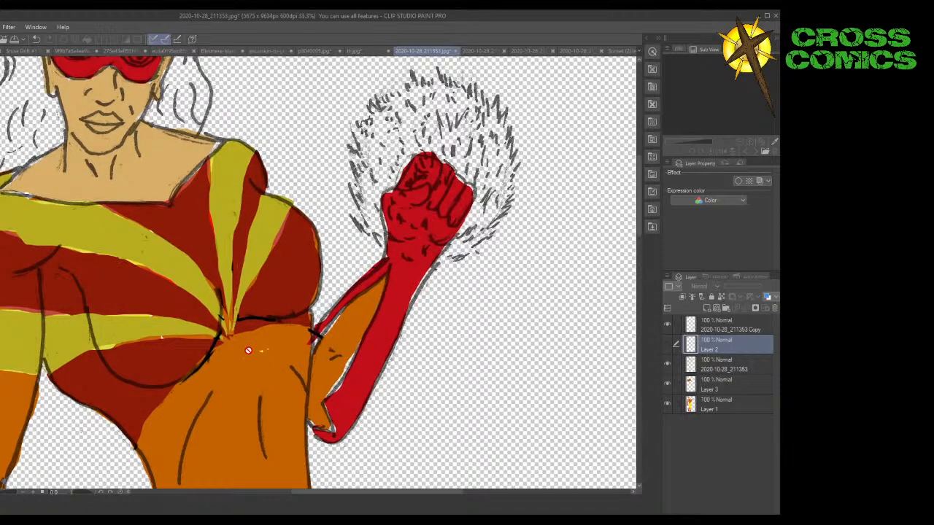
click(731, 366)
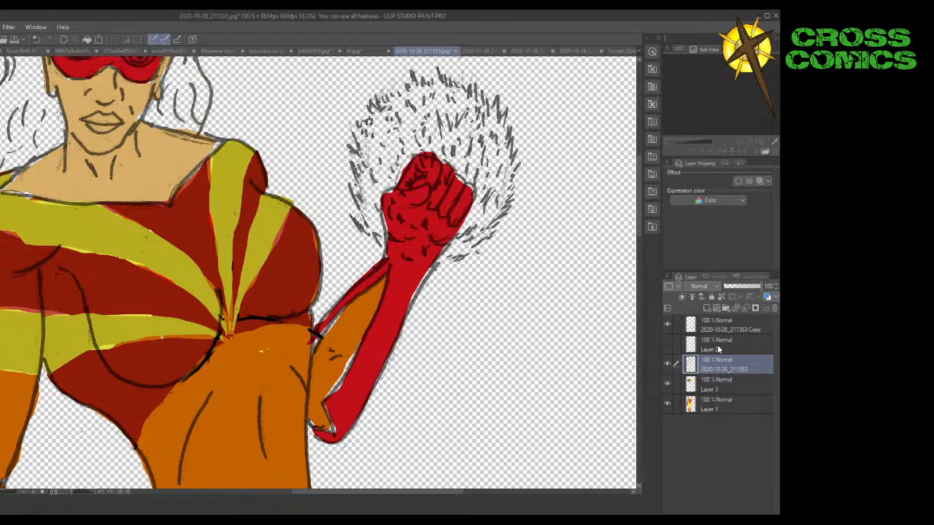
click(668, 364)
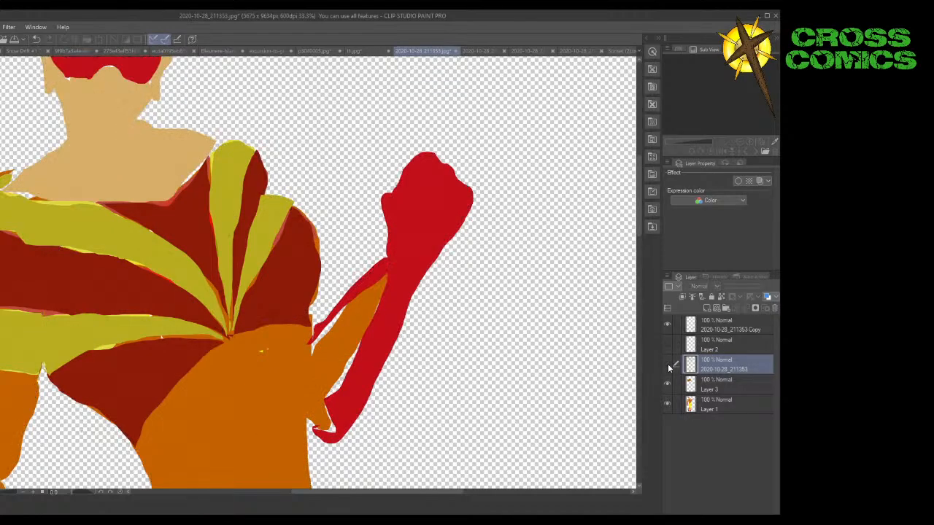
click(667, 364)
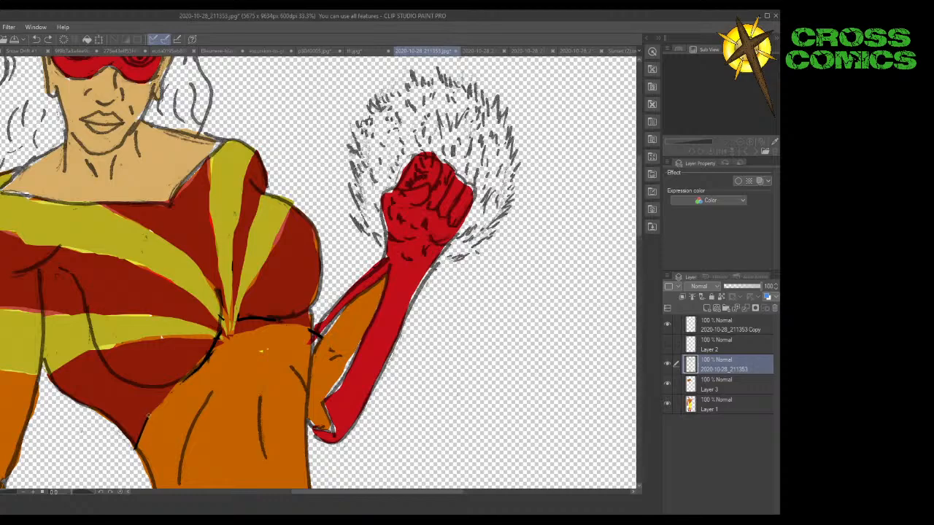
mouse_move(149, 416)
mouse_down()
mouse_move(236, 336)
mouse_move(279, 322)
mouse_move(313, 332)
mouse_up()
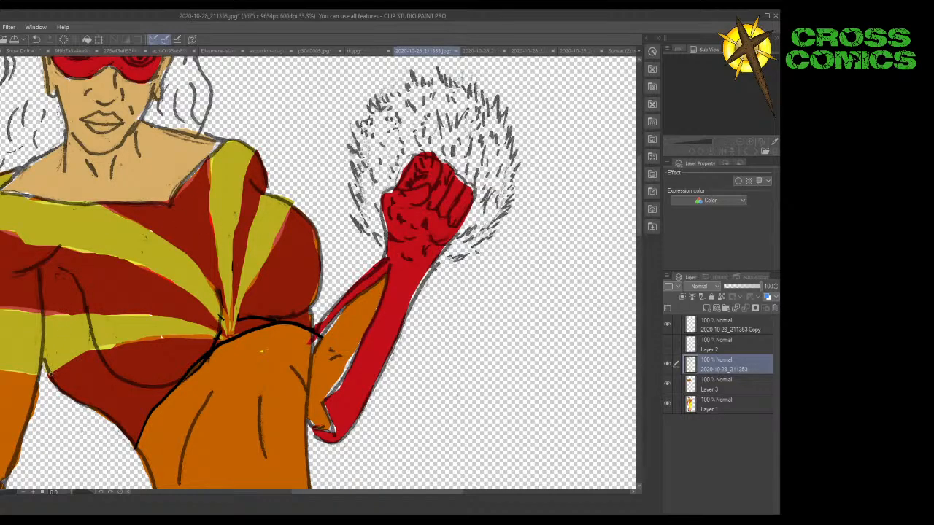
Ink the lower edge of the lowest yellow chest stripe and the outer edge of the outer stripe on the raised-arm side.
mouse_move(48, 374)
mouse_down()
mouse_move(109, 342)
mouse_move(231, 335)
mouse_up()
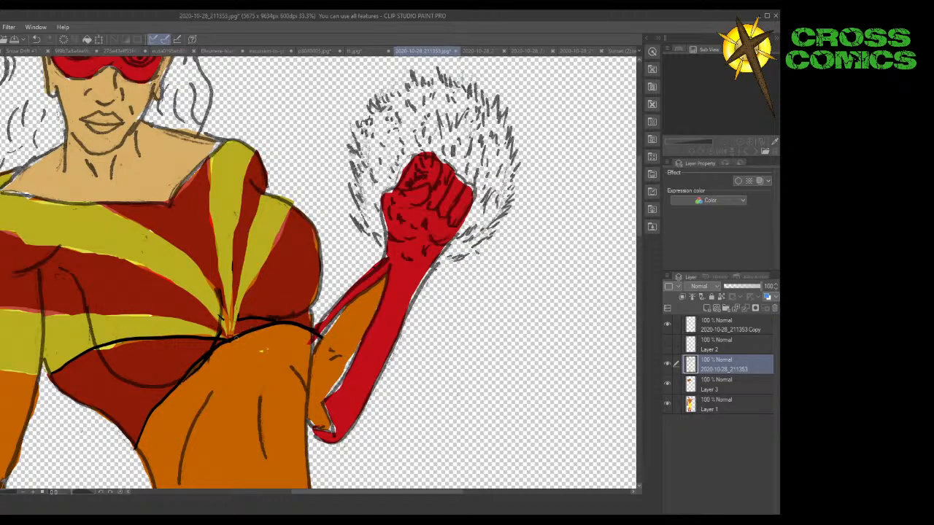
drag(235, 337, 305, 214)
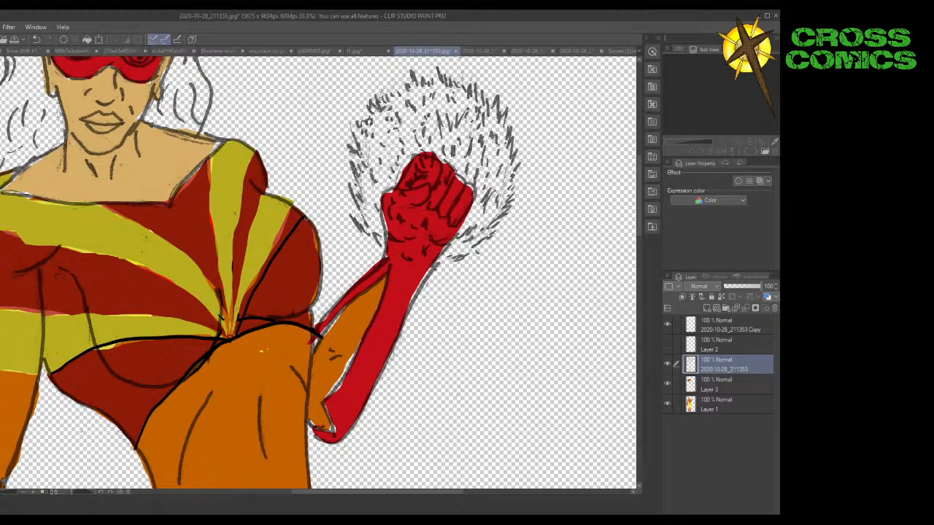
key(ctrl+z)
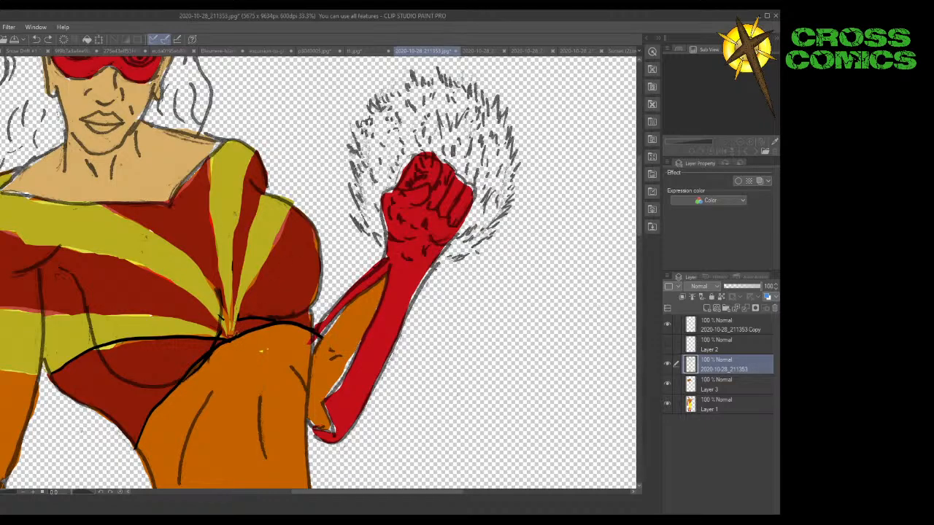
drag(235, 334, 316, 223)
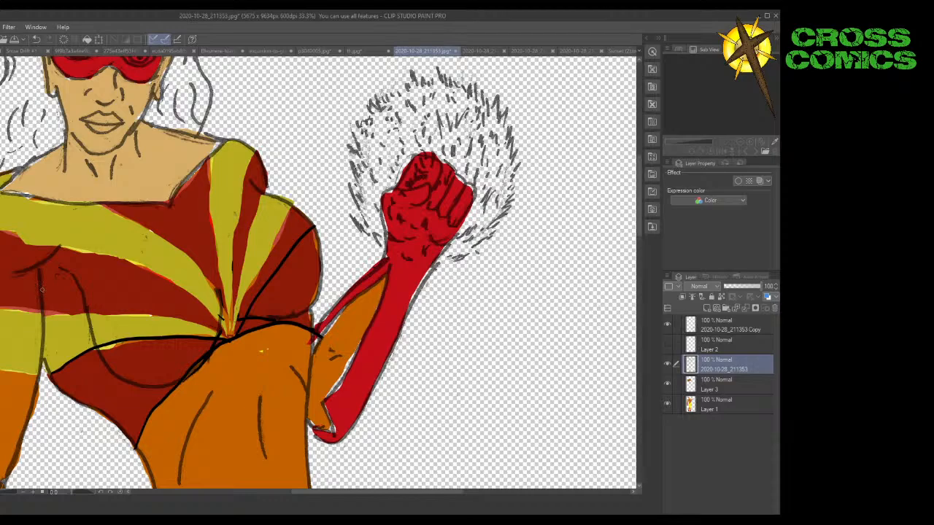
Ink the line above the lowest yellow chest stripe and the inner edge of the outer stripe on the raised-arm side.
mouse_move(41, 290)
mouse_down()
mouse_move(140, 307)
mouse_move(226, 340)
mouse_up()
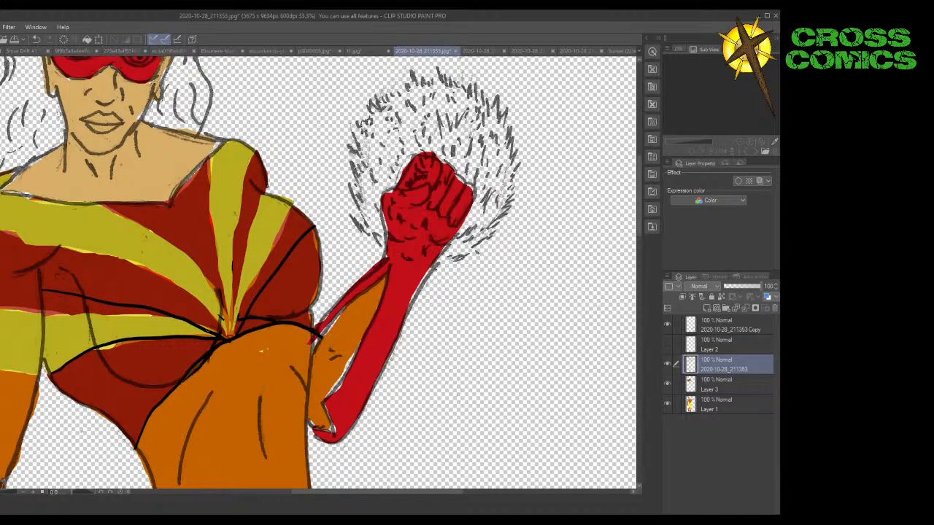
key(ctrl+z)
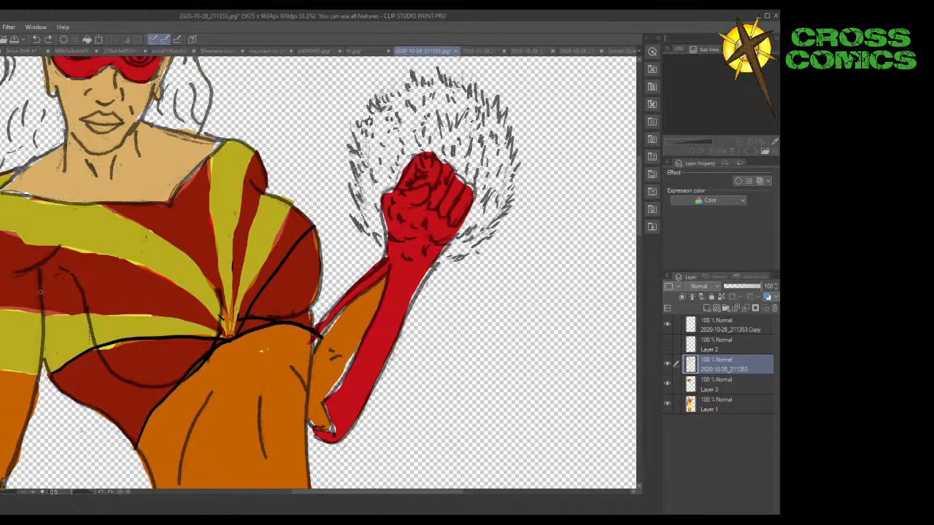
mouse_move(42, 295)
mouse_down()
mouse_move(156, 303)
mouse_move(231, 338)
mouse_up()
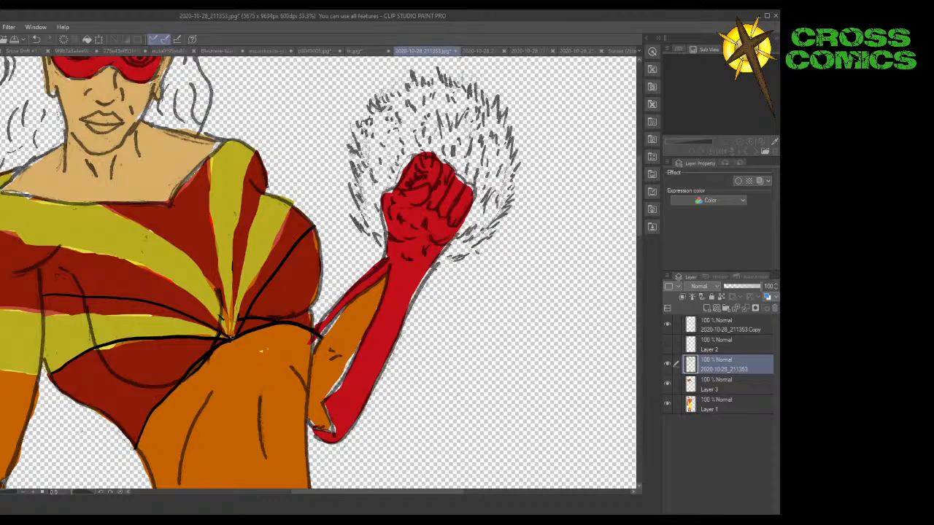
mouse_move(233, 338)
mouse_down()
mouse_move(246, 243)
mouse_move(267, 195)
mouse_up()
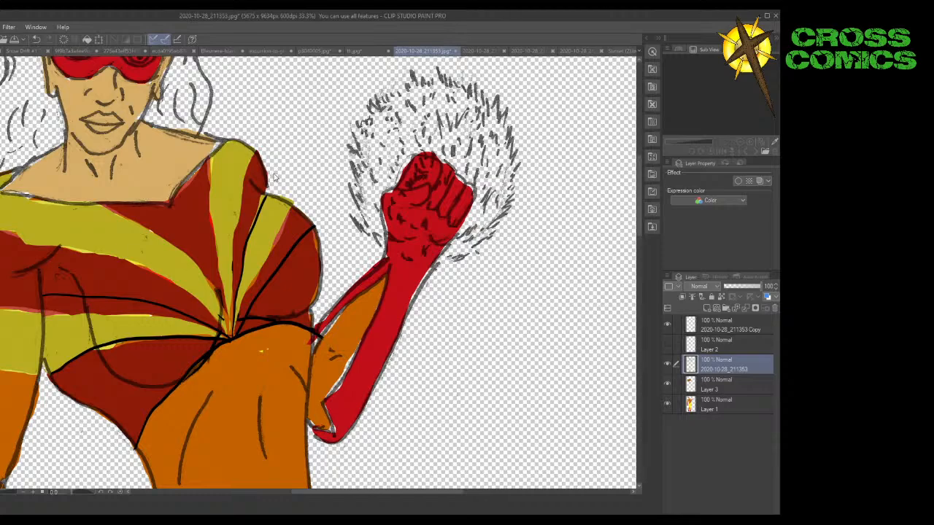
key(ctrl+z)
drag(261, 194, 231, 340)
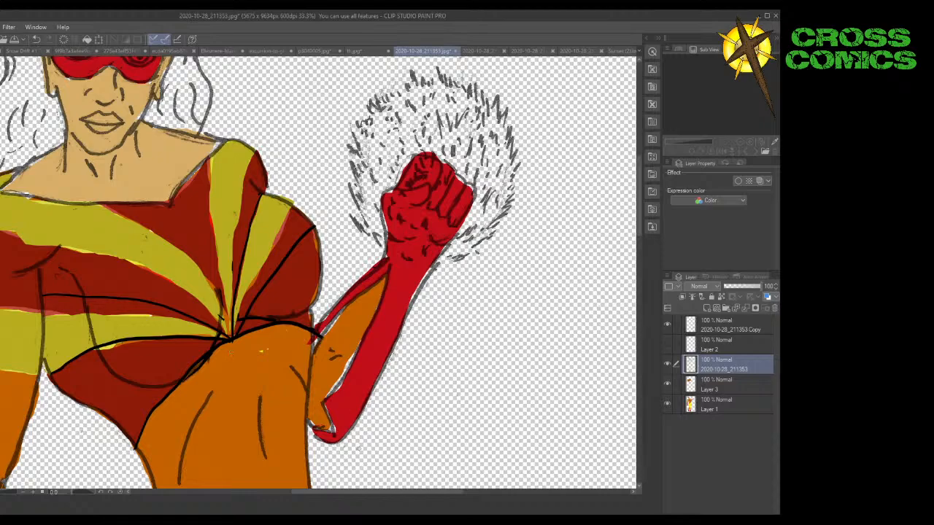
Ink the lower and upper edges of the yellow band around the lowered upper arm.
drag(343, 492, 318, 491)
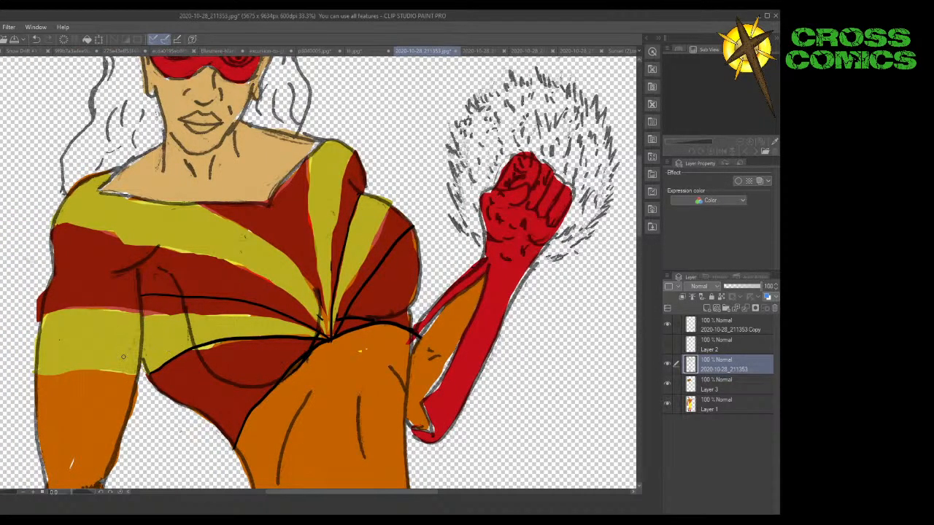
mouse_move(35, 380)
mouse_down()
mouse_move(102, 370)
mouse_move(139, 382)
mouse_up()
mouse_move(42, 312)
mouse_down()
mouse_move(96, 288)
mouse_move(140, 308)
mouse_up()
key(ctrl+z)
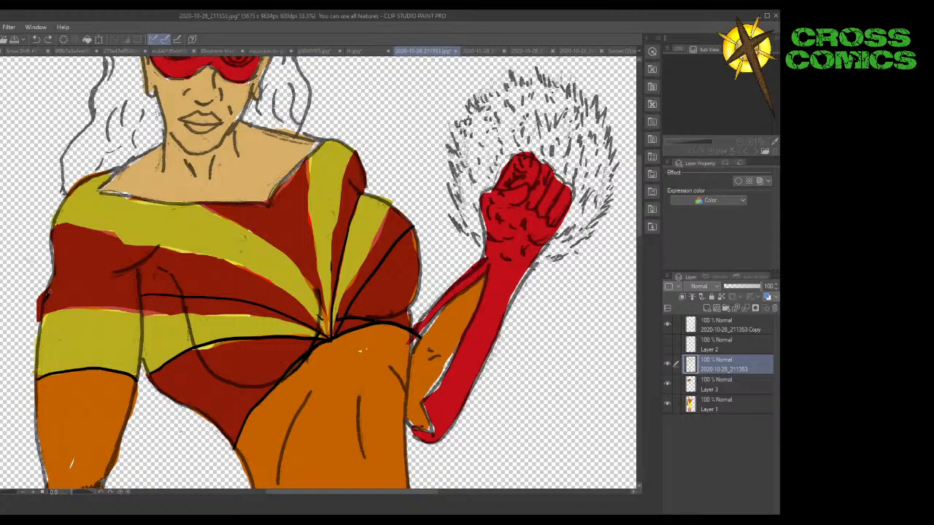
drag(74, 283, 140, 298)
Ink the lower edge of the wide yellow stripe from the lowered-arm shoulder down to the convergence point.
mouse_move(52, 227)
mouse_down()
mouse_move(112, 224)
mouse_move(143, 242)
mouse_up()
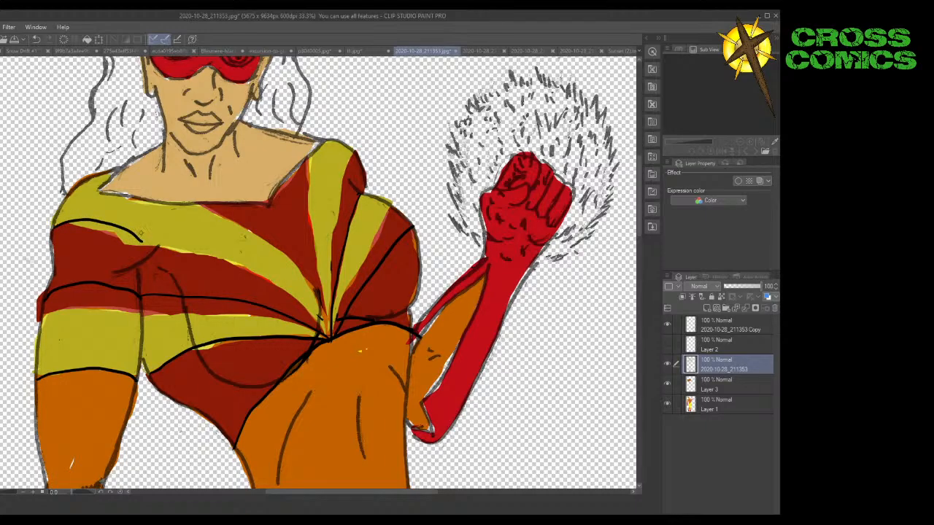
mouse_move(145, 241)
mouse_down()
mouse_move(258, 273)
mouse_move(318, 318)
mouse_move(329, 339)
mouse_up()
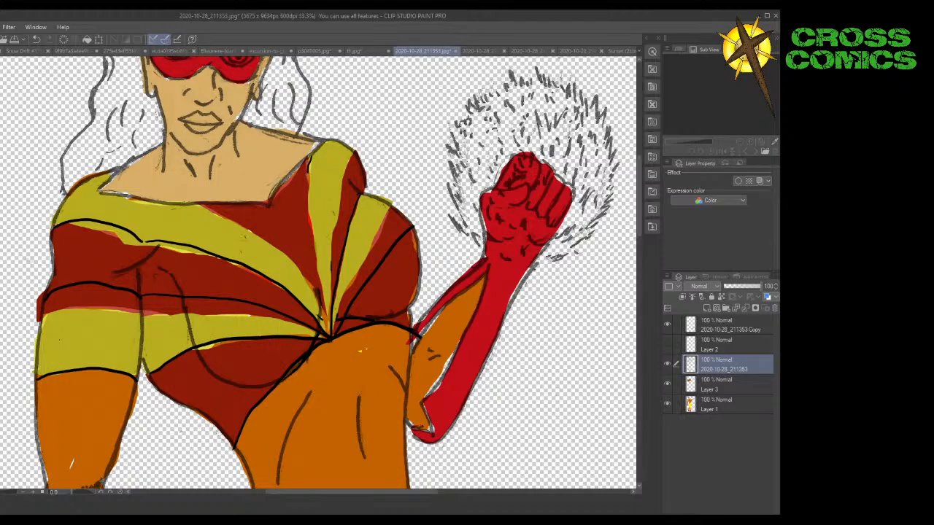
key(ctrl+z)
Ink the neck-side edge of the raised-arm shoulder stripe and the upper edge of the wide yellow stripe down to the convergence point.
drag(330, 335, 322, 276)
key(ctrl+z)
mouse_move(316, 149)
mouse_down()
mouse_move(306, 197)
mouse_move(330, 340)
mouse_up()
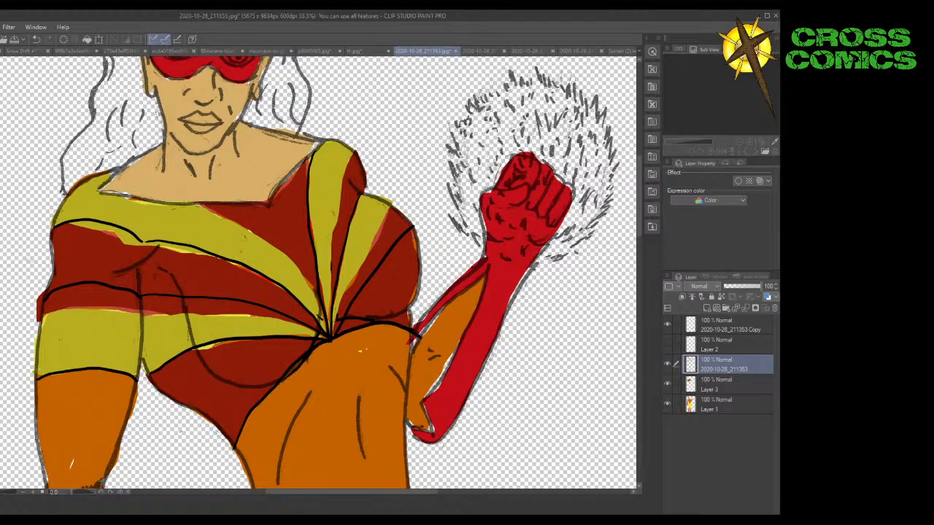
mouse_move(196, 203)
mouse_down()
mouse_move(284, 258)
mouse_move(330, 324)
mouse_up()
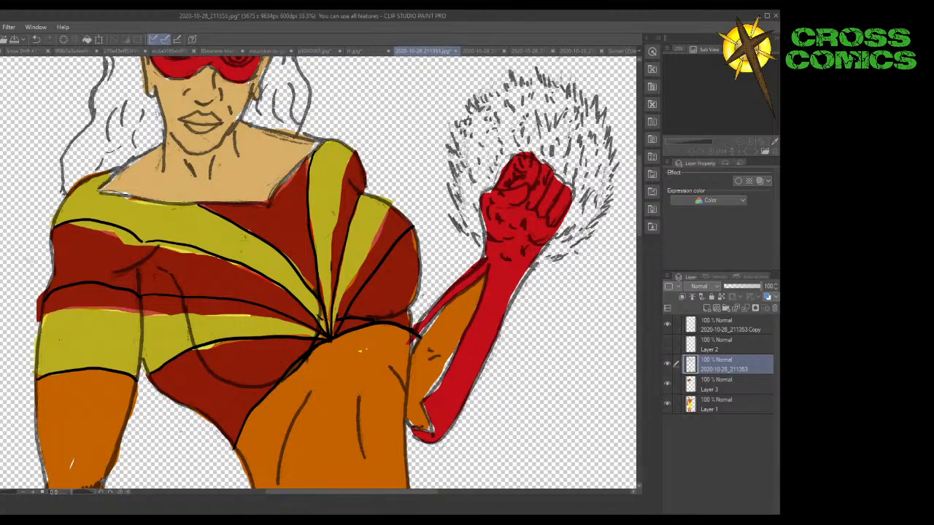
Show Layer 2 again and paint dark red on Layer 1 just below the lowest chest stripe's inked edge.
click(666, 344)
mouse_move(202, 366)
mouse_down()
mouse_move(199, 343)
mouse_move(246, 335)
mouse_up()
key(ctrl+z)
key(ctrl+y)
click(707, 405)
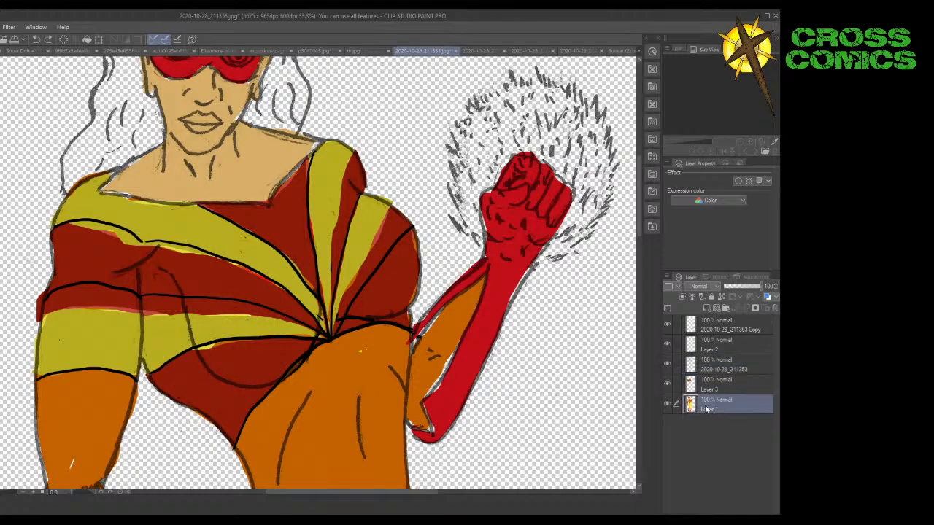
mouse_move(188, 358)
mouse_down()
mouse_move(235, 363)
mouse_move(262, 341)
mouse_move(215, 338)
mouse_move(187, 354)
mouse_move(230, 346)
mouse_move(207, 346)
mouse_up()
drag(412, 254, 415, 227)
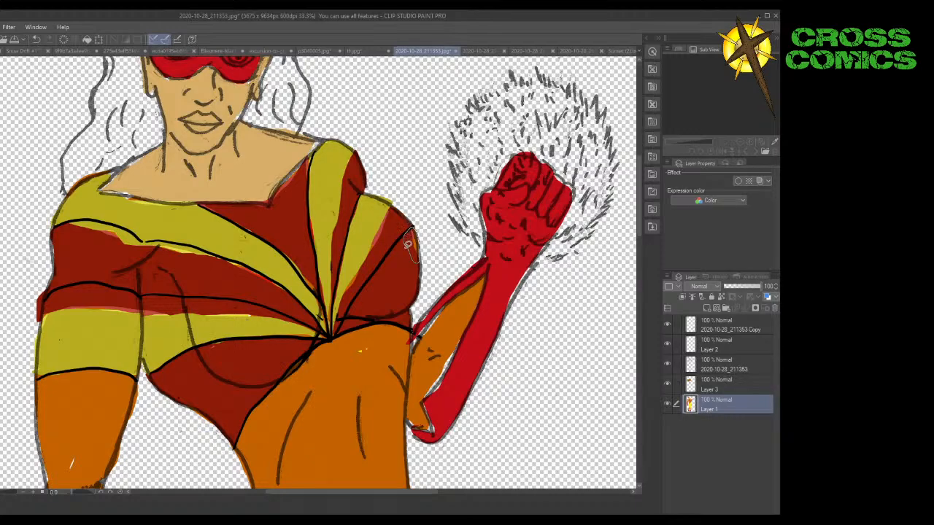
key(ctrl+z)
Paint dark red on Layer 1 along the wide shoulder stripe's lower edge and in the central chest section below the neckline.
mouse_move(88, 217)
mouse_down()
mouse_move(136, 229)
mouse_move(147, 244)
mouse_up()
mouse_move(207, 260)
mouse_down()
mouse_move(256, 272)
mouse_move(208, 250)
mouse_move(212, 271)
mouse_move(210, 250)
mouse_move(189, 240)
mouse_move(172, 241)
mouse_move(180, 262)
mouse_move(165, 247)
mouse_up()
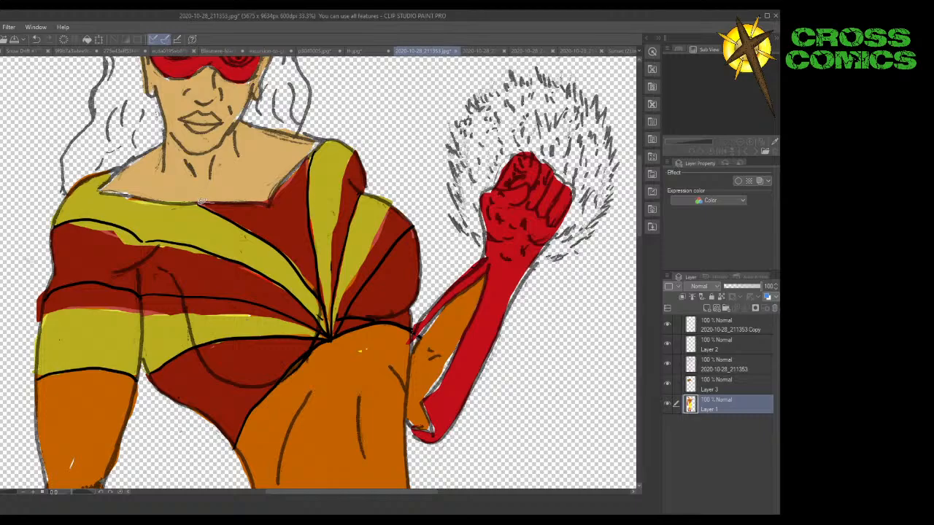
mouse_move(230, 215)
mouse_down()
mouse_move(219, 200)
mouse_move(259, 233)
mouse_move(253, 209)
mouse_up()
drag(284, 246, 302, 273)
mouse_move(299, 225)
mouse_down()
mouse_move(316, 282)
mouse_move(307, 283)
mouse_move(322, 295)
mouse_move(319, 275)
mouse_move(305, 268)
mouse_up()
Hide Layer 3 and fill the section below the lowest chest stripe with dark red on Layer 1, down to the inked waist edge.
click(667, 385)
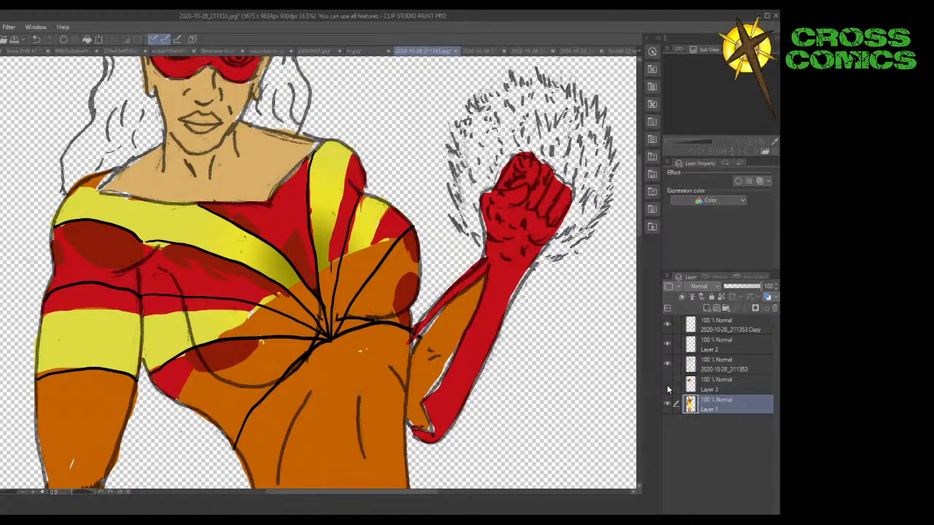
drag(667, 383, 667, 402)
click(666, 405)
mouse_move(186, 400)
mouse_down()
mouse_move(198, 409)
mouse_move(233, 396)
mouse_move(242, 358)
mouse_move(229, 337)
mouse_move(153, 370)
mouse_up()
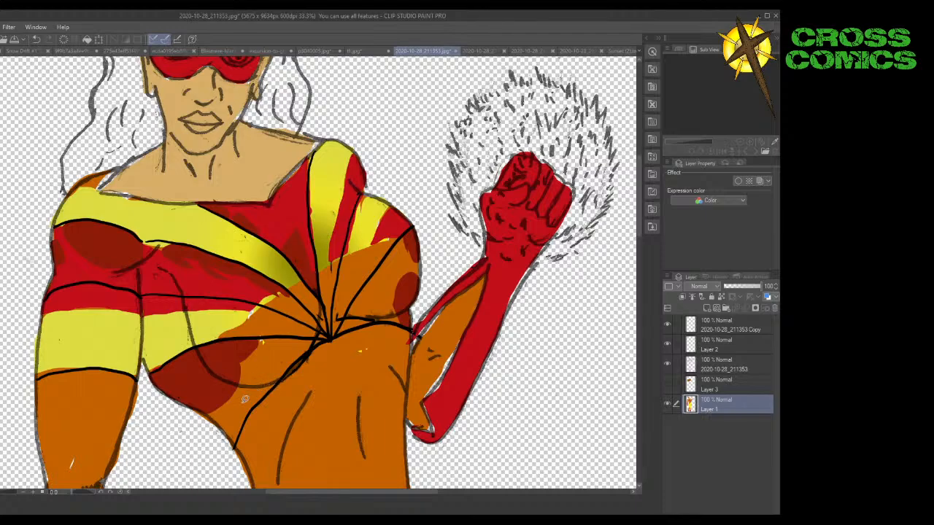
mouse_move(213, 404)
mouse_down()
mouse_move(207, 410)
mouse_move(232, 439)
mouse_move(265, 393)
mouse_move(264, 366)
mouse_move(213, 363)
mouse_up()
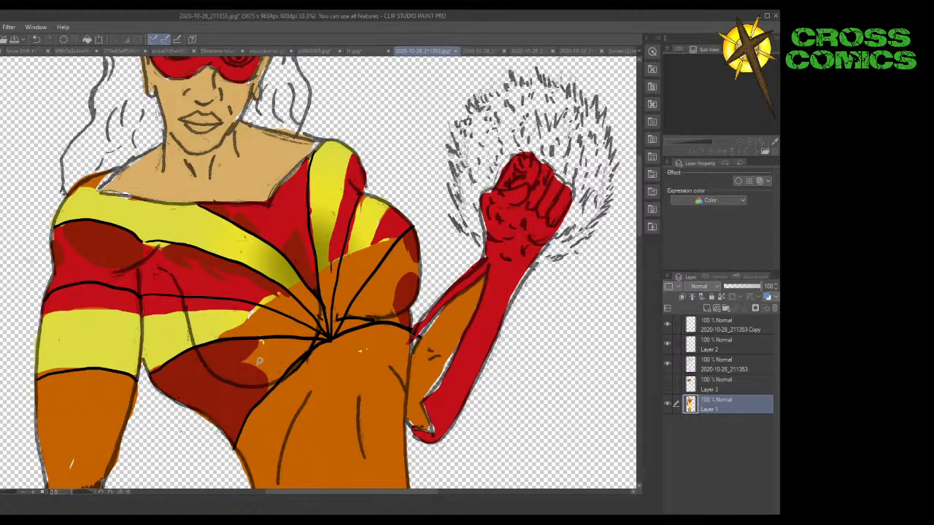
mouse_move(233, 358)
mouse_down()
mouse_move(263, 392)
mouse_move(329, 339)
mouse_move(237, 340)
mouse_move(241, 363)
mouse_up()
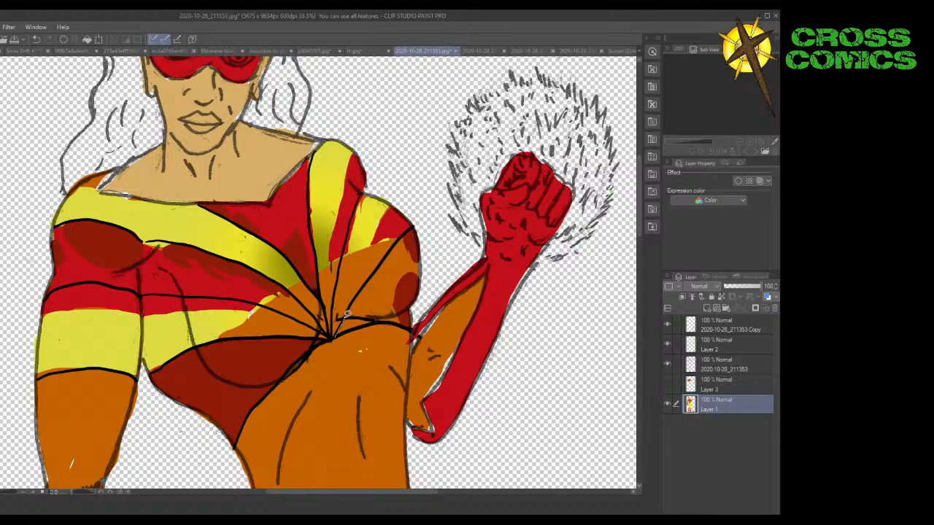
Fill the lowest section on the raised-arm side of the chest with dark red, from the convergence point out to the body's edge.
mouse_move(352, 305)
mouse_down()
mouse_move(365, 288)
mouse_move(400, 295)
mouse_move(397, 316)
mouse_move(337, 331)
mouse_up()
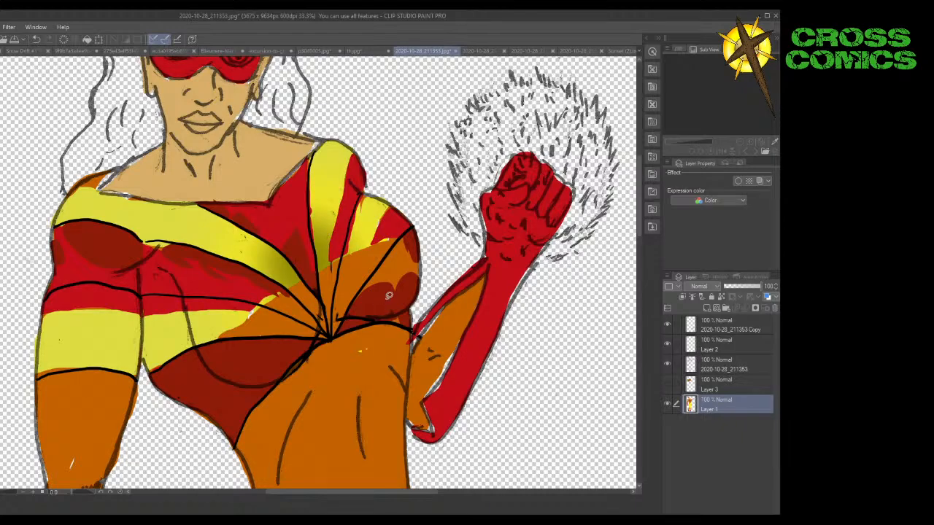
mouse_move(389, 305)
mouse_down()
mouse_move(386, 316)
mouse_move(409, 323)
mouse_move(394, 299)
mouse_up()
mouse_move(419, 263)
mouse_down()
mouse_move(416, 237)
mouse_move(400, 244)
mouse_move(407, 294)
mouse_move(416, 254)
mouse_move(378, 256)
mouse_move(364, 299)
mouse_move(354, 300)
mouse_move(405, 233)
mouse_move(397, 284)
mouse_up()
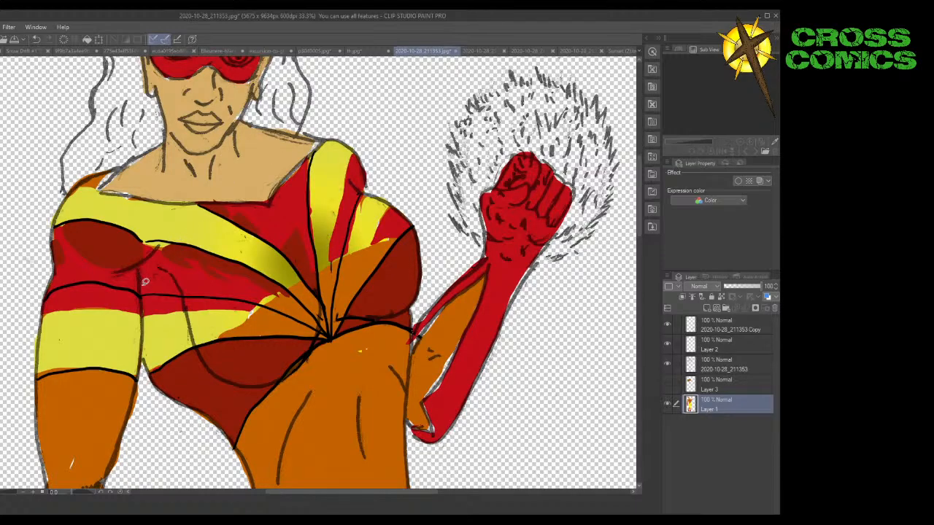
Paint dark red over the lowered arm's upper band and its continuation across the chest between the two yellow stripes.
mouse_move(143, 292)
mouse_down()
mouse_move(146, 238)
mouse_move(102, 218)
mouse_move(86, 233)
mouse_move(84, 269)
mouse_move(143, 292)
mouse_up()
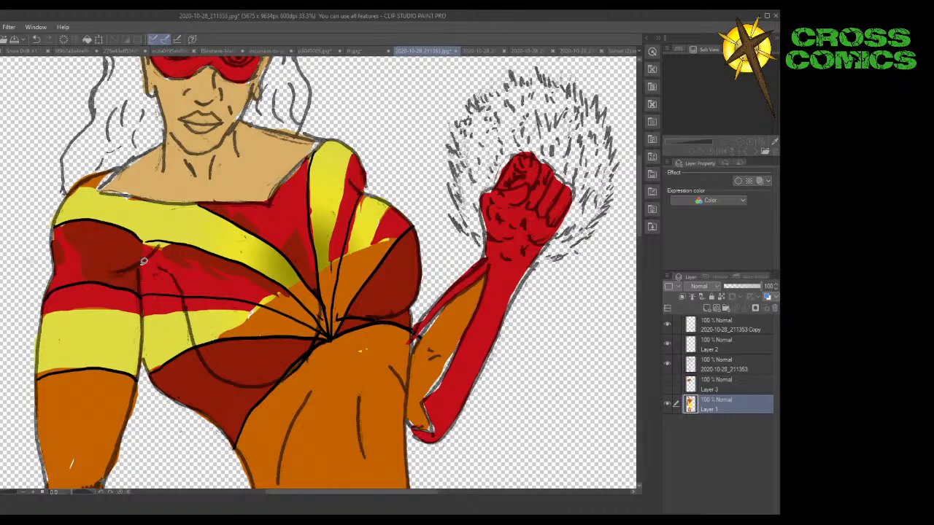
mouse_move(45, 295)
mouse_down()
mouse_move(90, 278)
mouse_move(72, 220)
mouse_move(54, 227)
mouse_move(45, 295)
mouse_up()
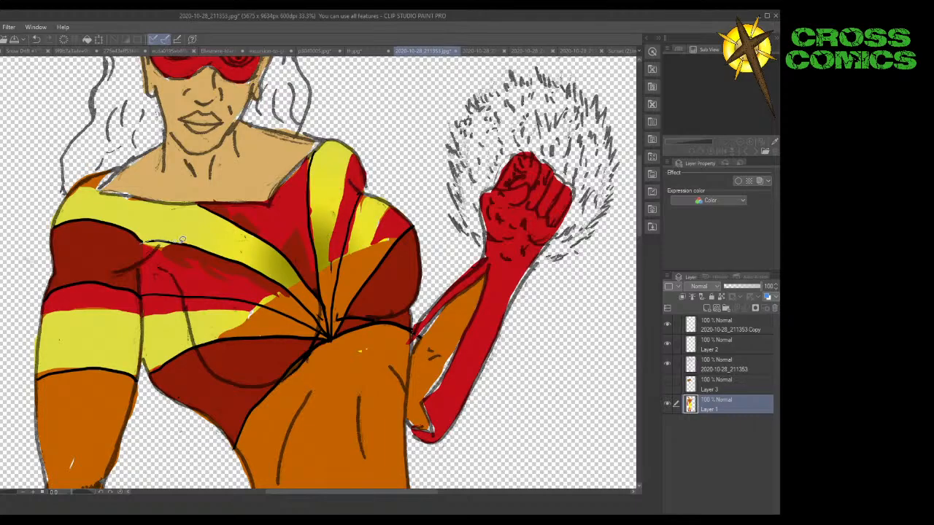
mouse_move(182, 239)
mouse_down()
mouse_move(193, 260)
mouse_move(185, 293)
mouse_move(139, 289)
mouse_move(141, 243)
mouse_up()
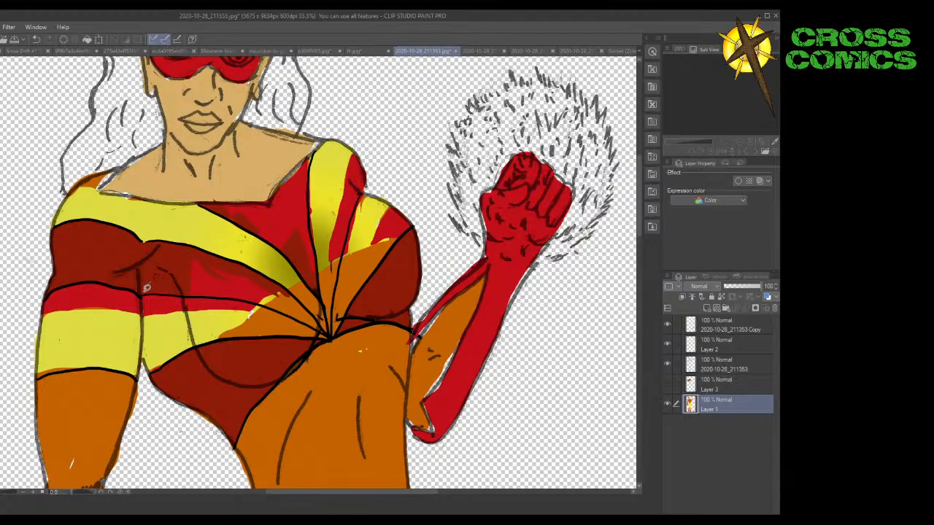
mouse_move(146, 287)
mouse_down()
mouse_move(179, 293)
mouse_move(170, 277)
mouse_move(145, 279)
mouse_up()
mouse_move(186, 280)
mouse_down()
mouse_move(201, 295)
mouse_move(256, 299)
mouse_move(262, 286)
mouse_move(230, 261)
mouse_move(187, 259)
mouse_up()
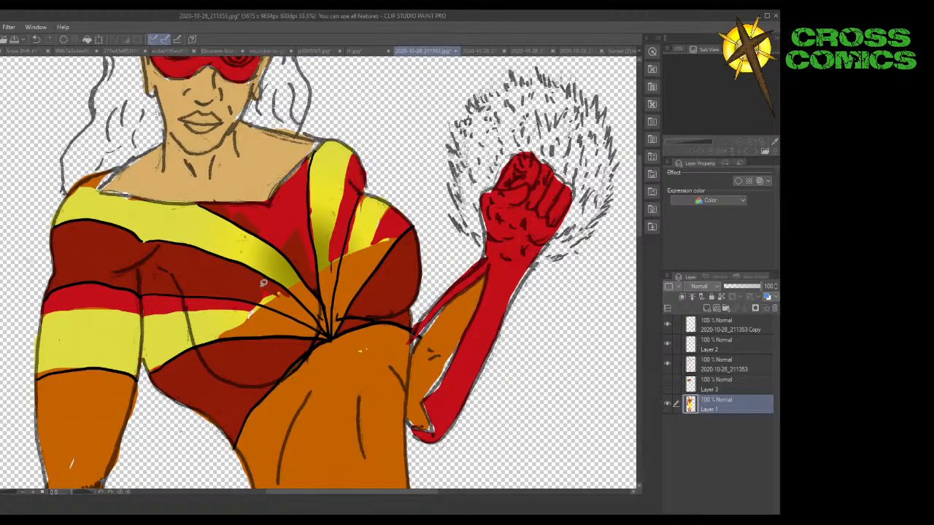
mouse_move(258, 295)
mouse_down()
mouse_move(308, 321)
mouse_move(294, 290)
mouse_move(259, 294)
mouse_up()
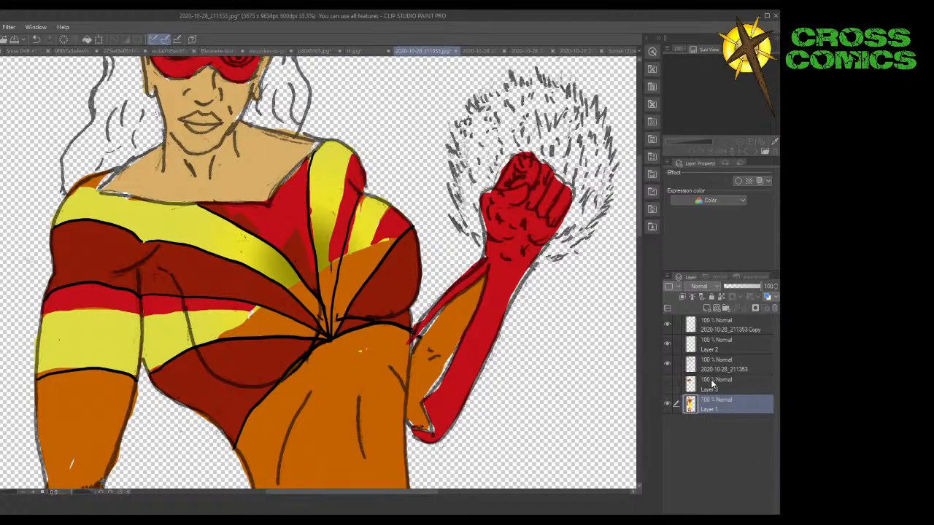
On layer 2020-10-28_211353, ink the narrow raised-arm stripe's upper edge and the shoulder stripe's outer edge from the convergence point.
click(704, 368)
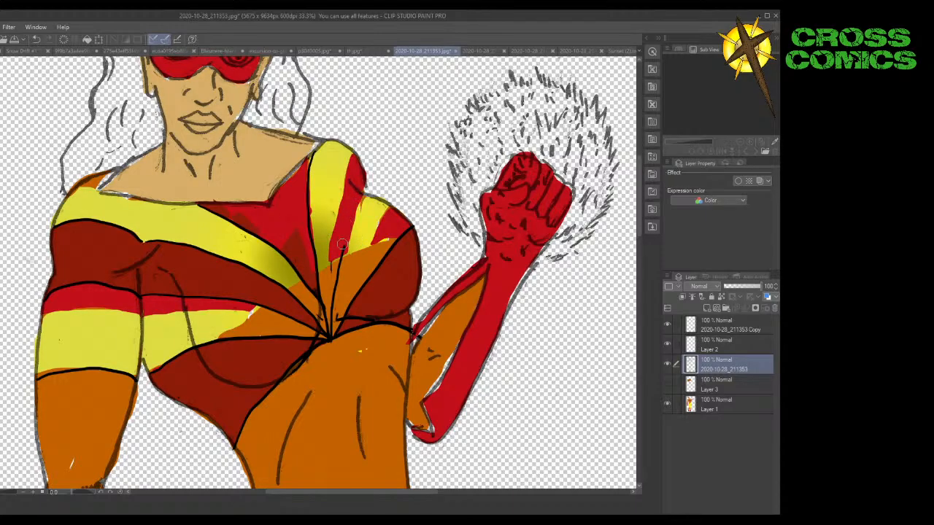
drag(341, 245, 330, 314)
drag(333, 332, 371, 200)
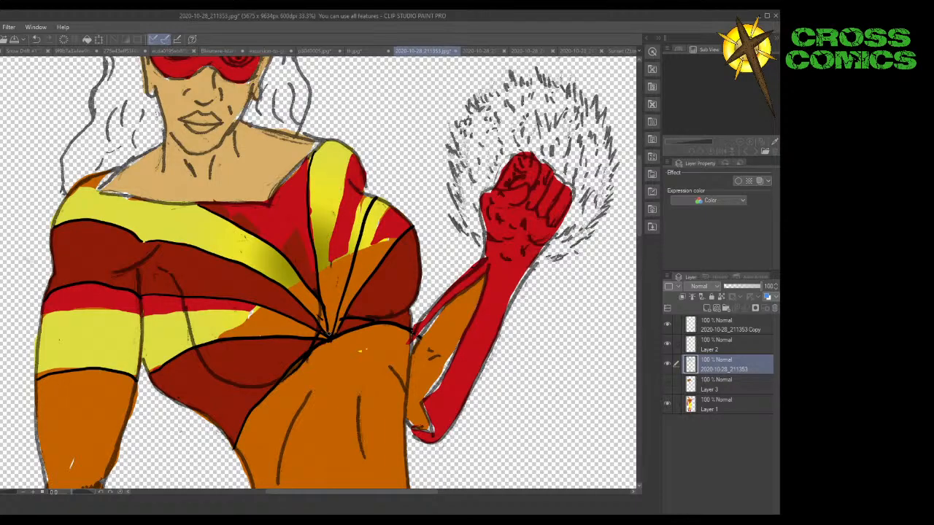
drag(331, 338, 348, 188)
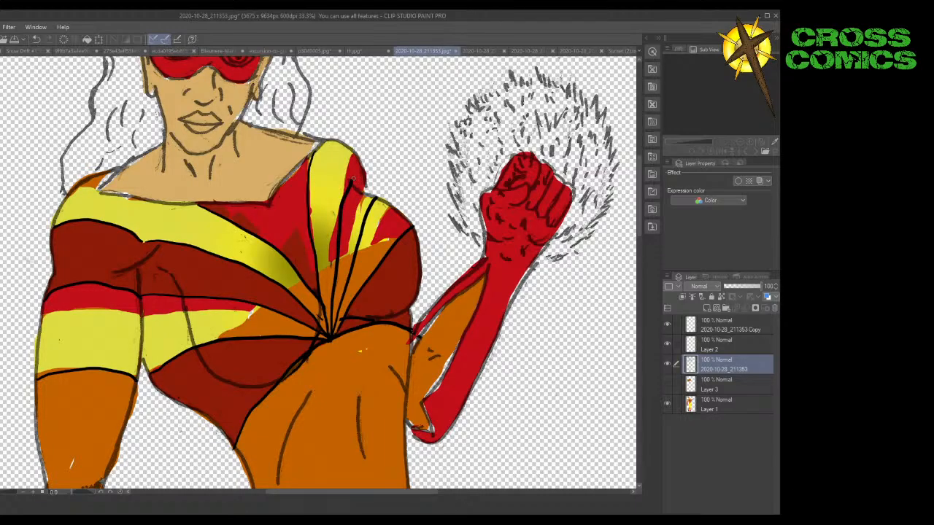
key(ctrl+z)
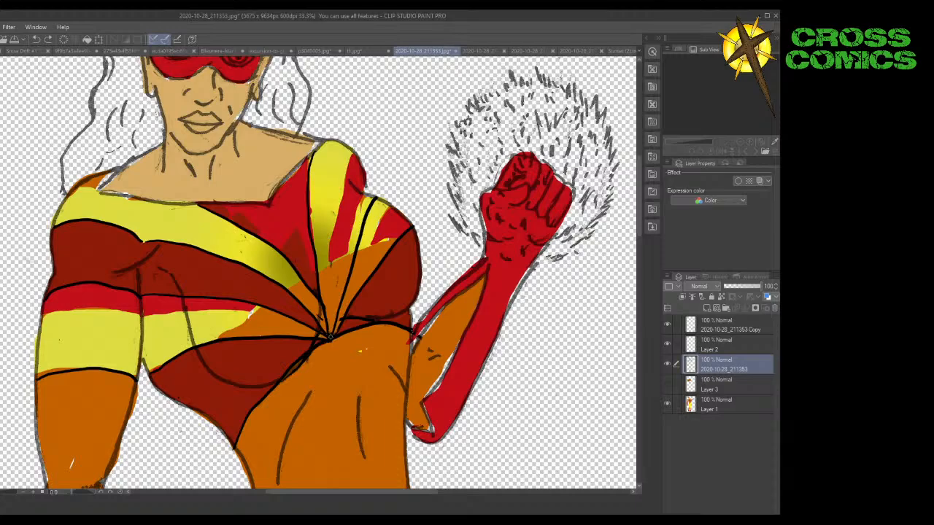
mouse_move(330, 334)
mouse_down()
mouse_move(333, 225)
mouse_move(357, 151)
mouse_up()
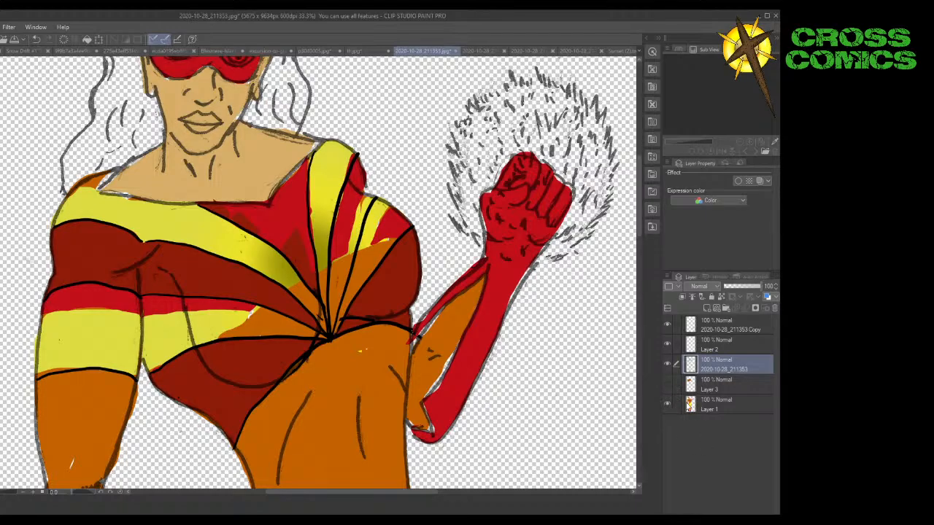
On Layer 1, fill the section between the two raised-arm stripes and the central section below the neckline with dark red.
click(718, 409)
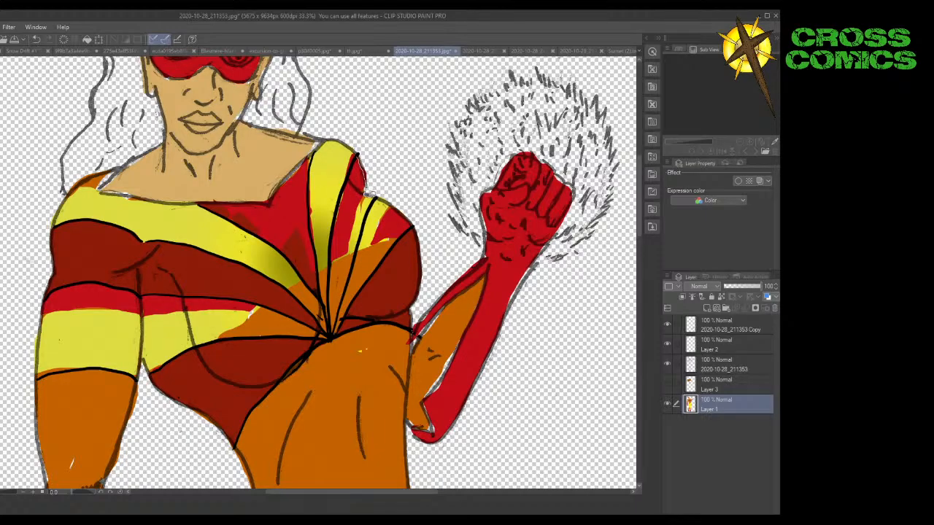
mouse_move(361, 222)
mouse_down()
mouse_move(343, 223)
mouse_move(338, 204)
mouse_move(361, 153)
mouse_up()
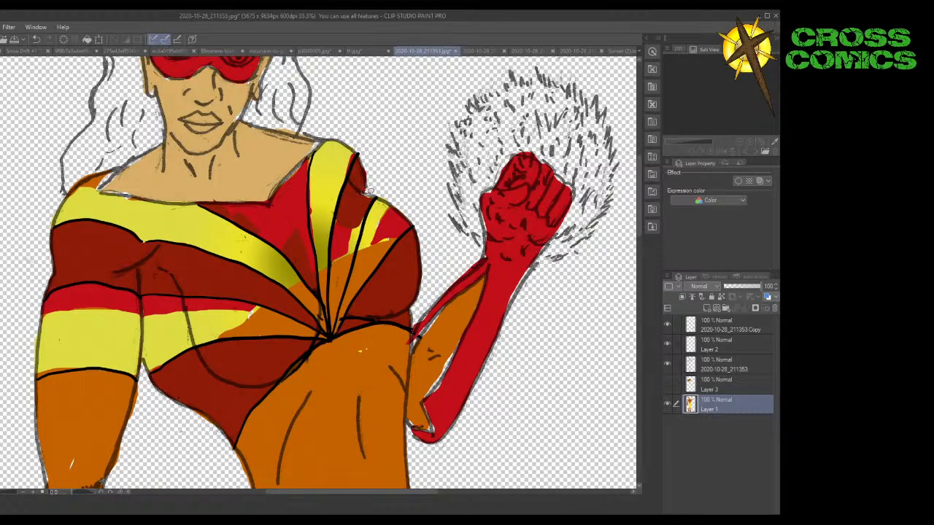
mouse_move(352, 214)
mouse_down()
mouse_move(338, 288)
mouse_move(357, 252)
mouse_move(357, 213)
mouse_up()
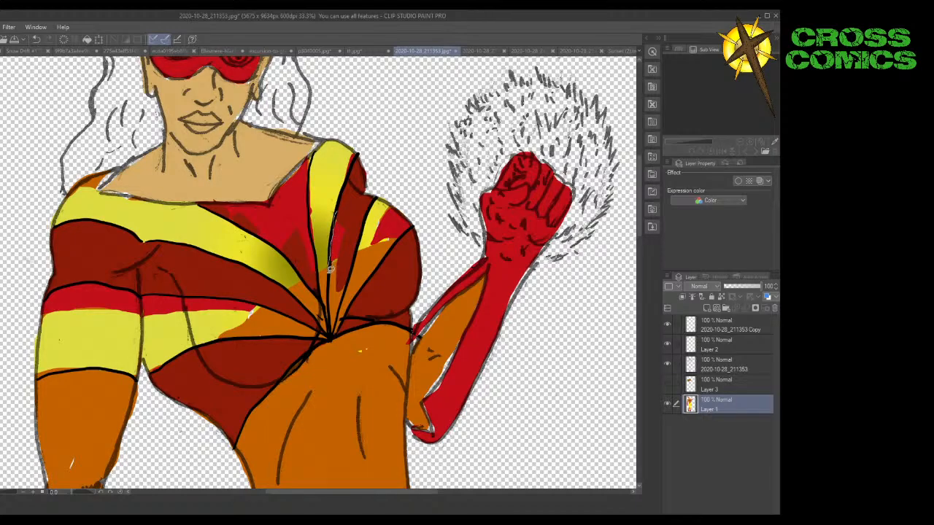
mouse_move(330, 316)
mouse_down()
mouse_move(335, 330)
mouse_move(354, 204)
mouse_up()
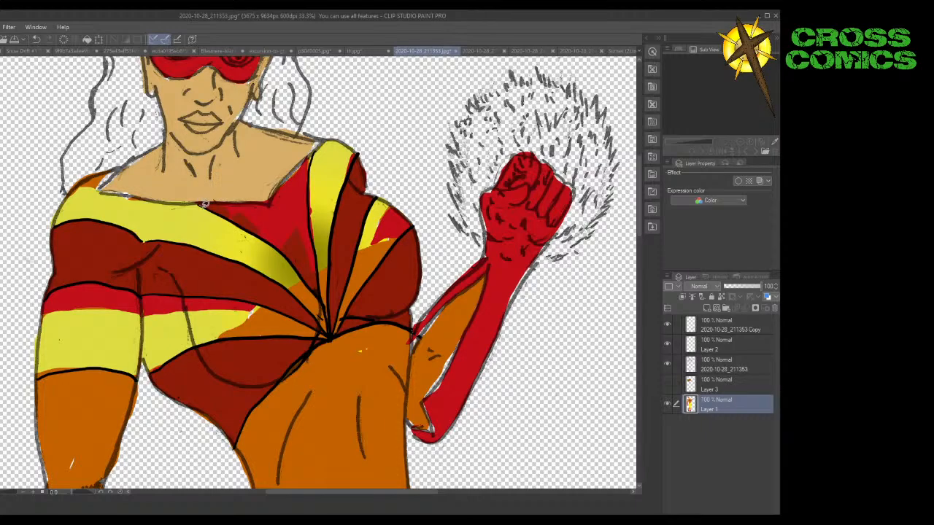
mouse_move(217, 209)
mouse_down()
mouse_move(284, 234)
mouse_move(265, 200)
mouse_move(203, 190)
mouse_up()
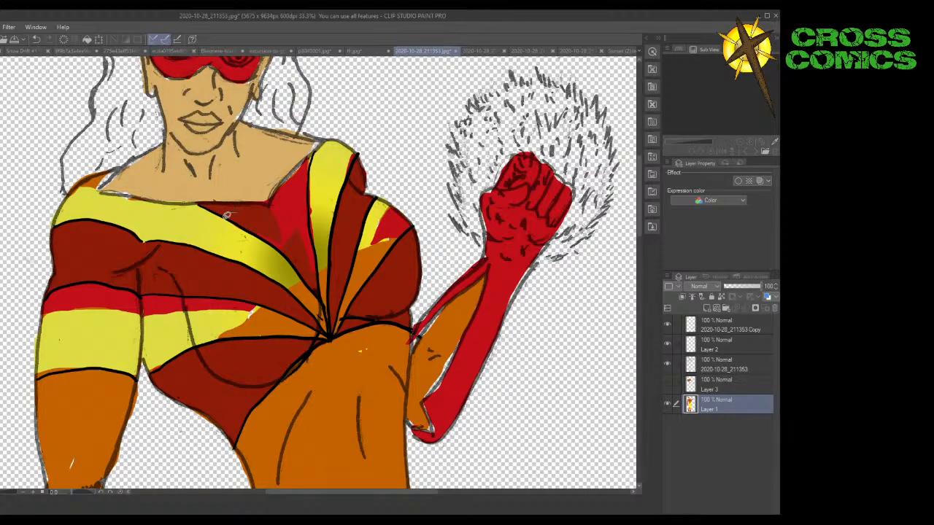
mouse_move(236, 220)
mouse_down()
mouse_move(323, 295)
mouse_move(317, 245)
mouse_move(301, 218)
mouse_move(233, 205)
mouse_move(250, 188)
mouse_move(292, 197)
mouse_move(276, 216)
mouse_move(277, 191)
mouse_move(313, 154)
mouse_move(315, 248)
mouse_up()
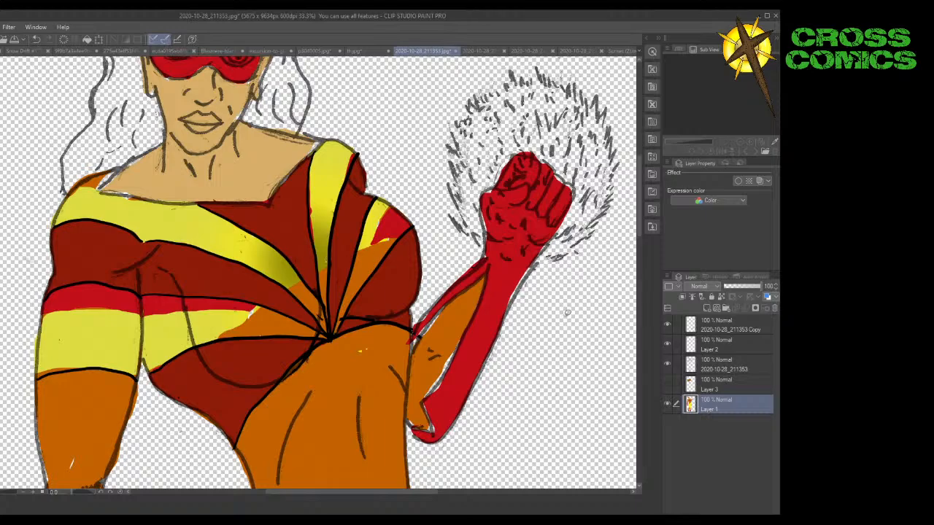
Check the stripes against Layer 3, hide it again, and fill the narrow raised-arm stripe with dark yellow on Layer 1.
click(667, 385)
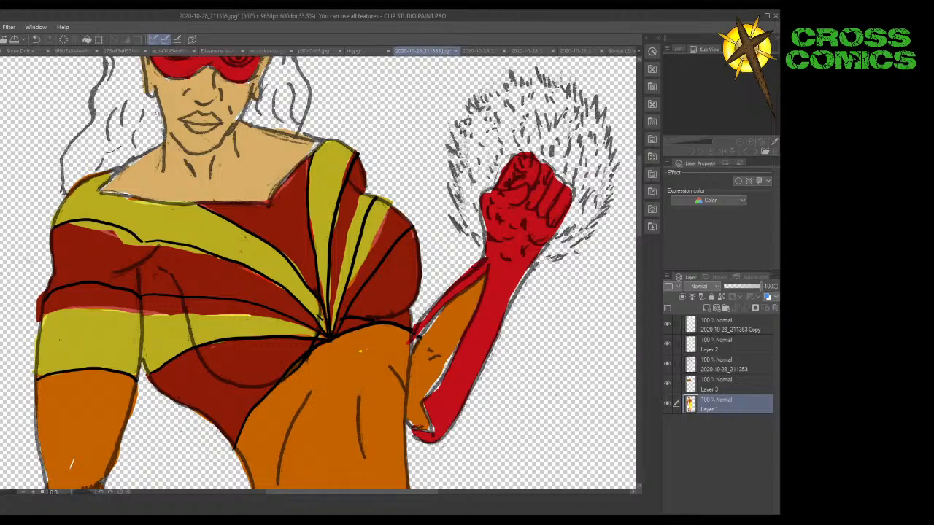
click(667, 382)
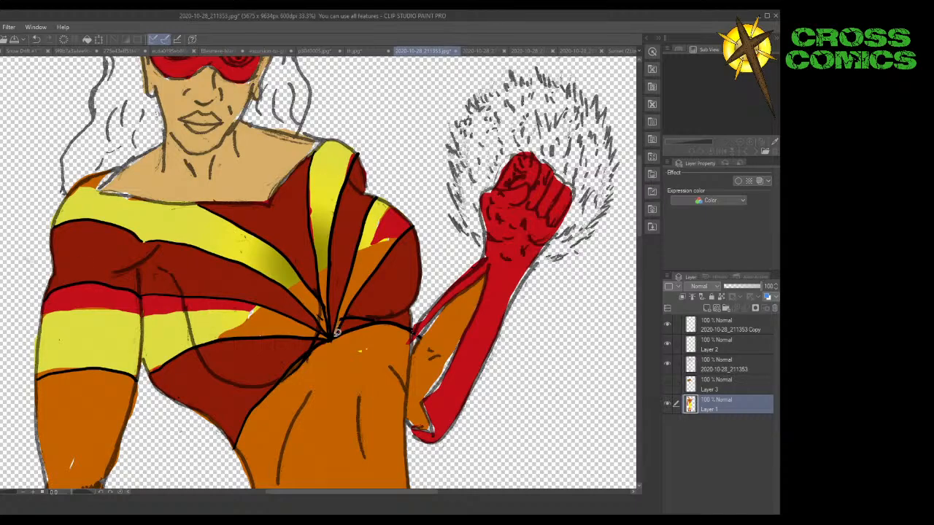
drag(339, 334, 367, 281)
drag(351, 278, 335, 333)
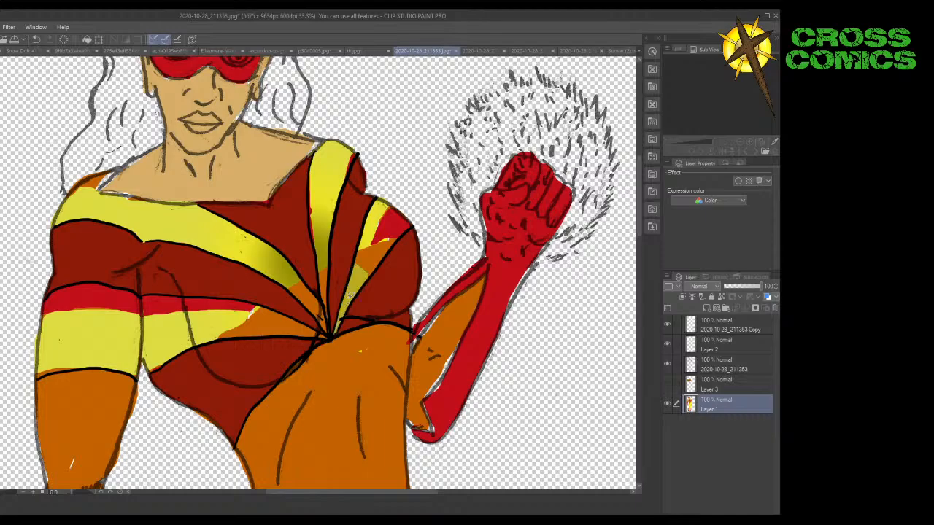
drag(370, 278, 414, 225)
drag(367, 211, 355, 269)
click(373, 268)
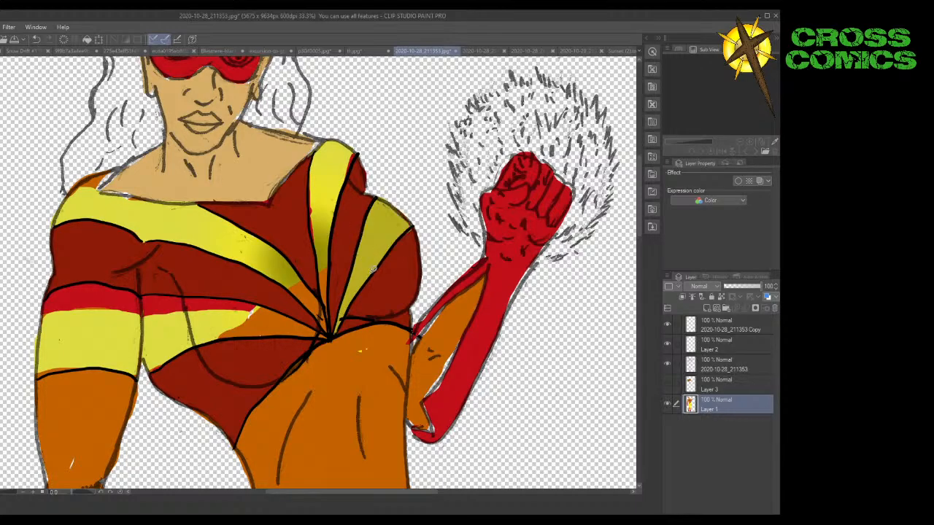
Look through the other open line drawings of the axe-carrying warrior, the Blackout bird and the flaming winged swordsman.
click(483, 51)
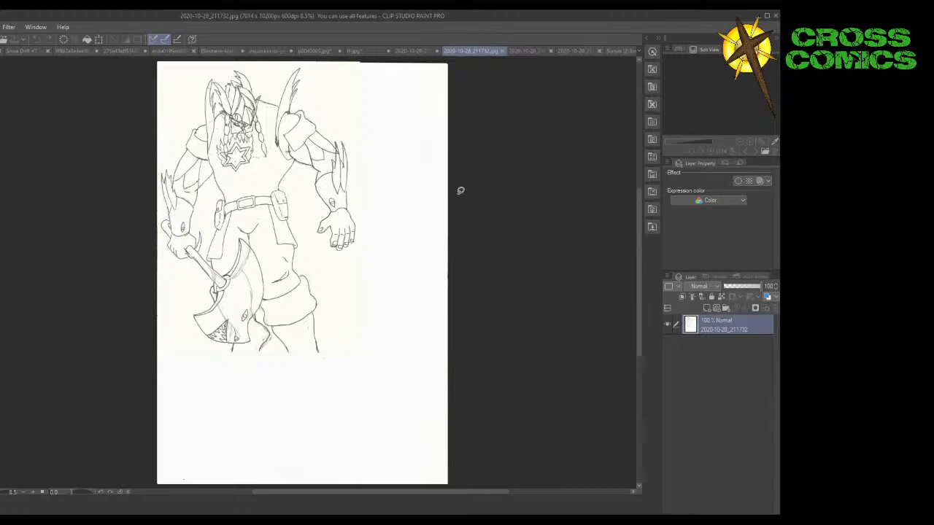
click(527, 50)
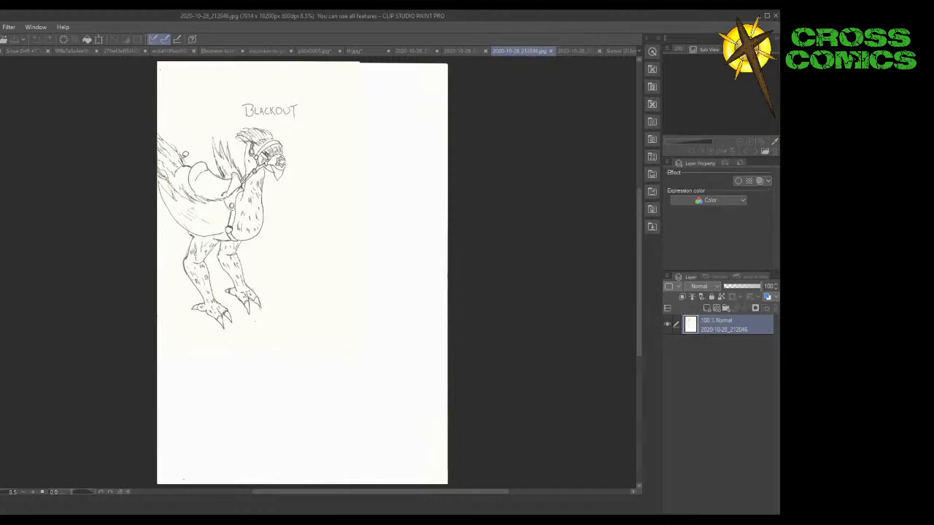
click(575, 50)
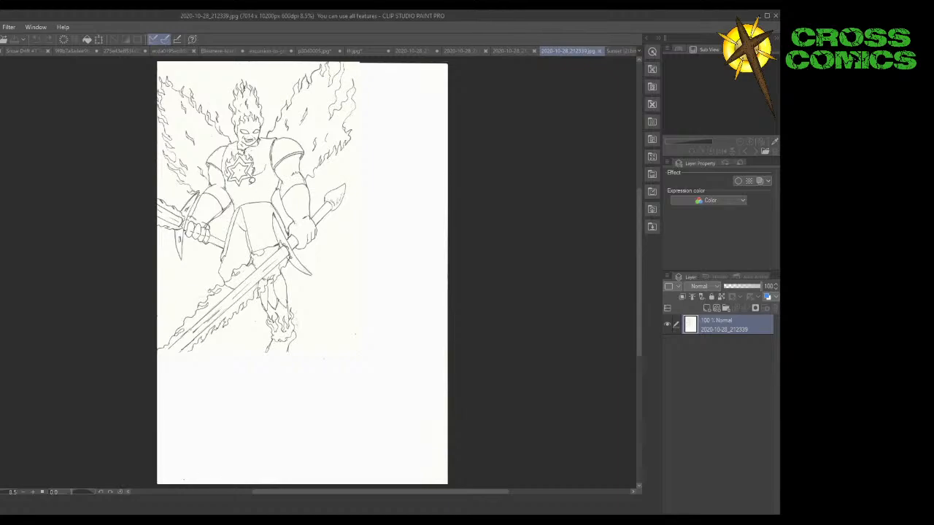
click(508, 52)
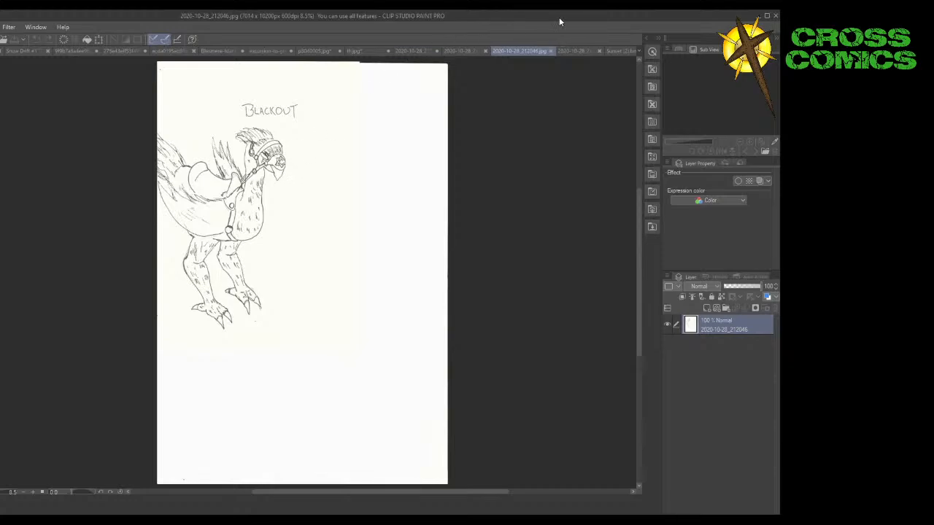
click(574, 52)
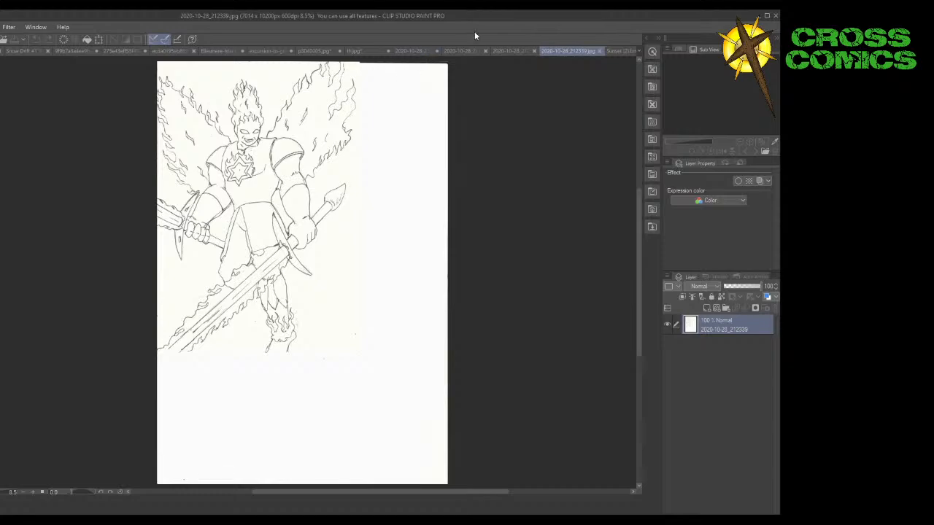
click(469, 52)
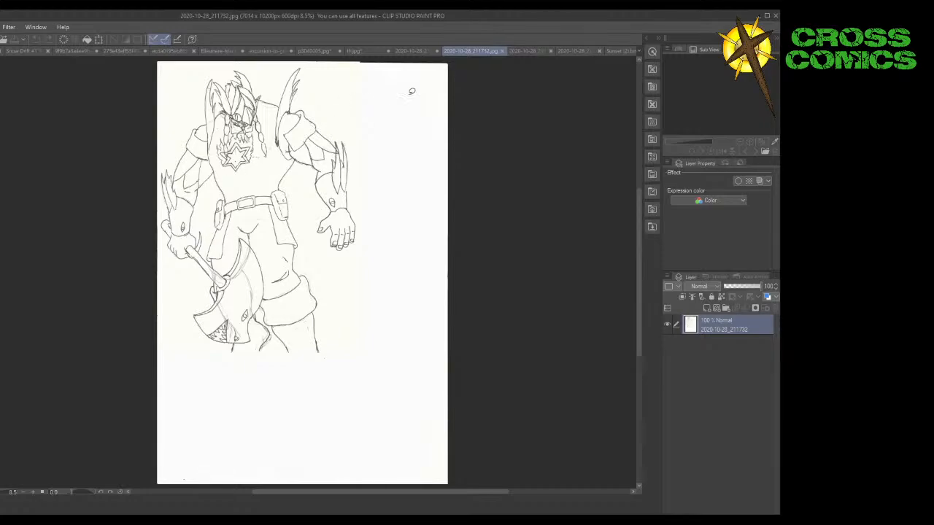
Return to the 2020-10-28_211353.jpg superheroine drawing and fill the lower chest stripe with dark yellow on Layer 1.
click(408, 51)
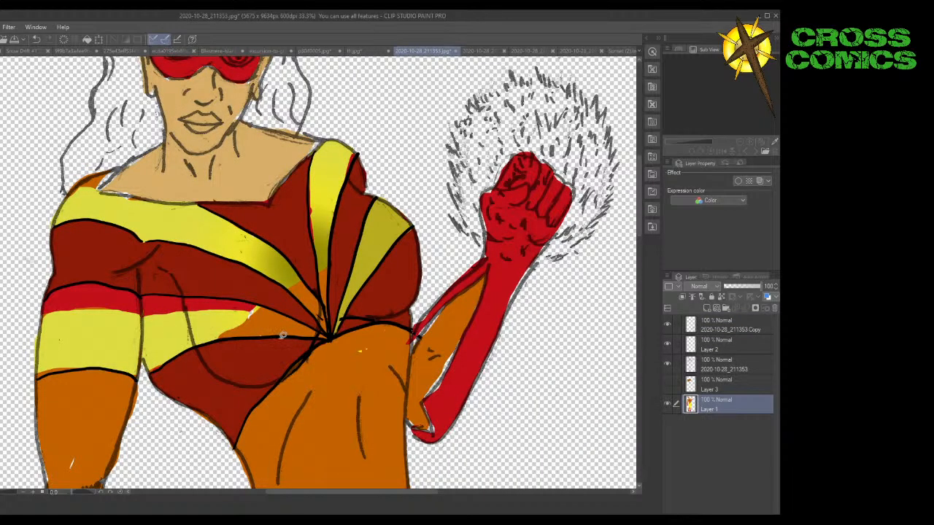
mouse_move(283, 335)
mouse_down()
mouse_move(331, 339)
mouse_move(275, 307)
mouse_move(242, 308)
mouse_move(239, 335)
mouse_move(287, 337)
mouse_up()
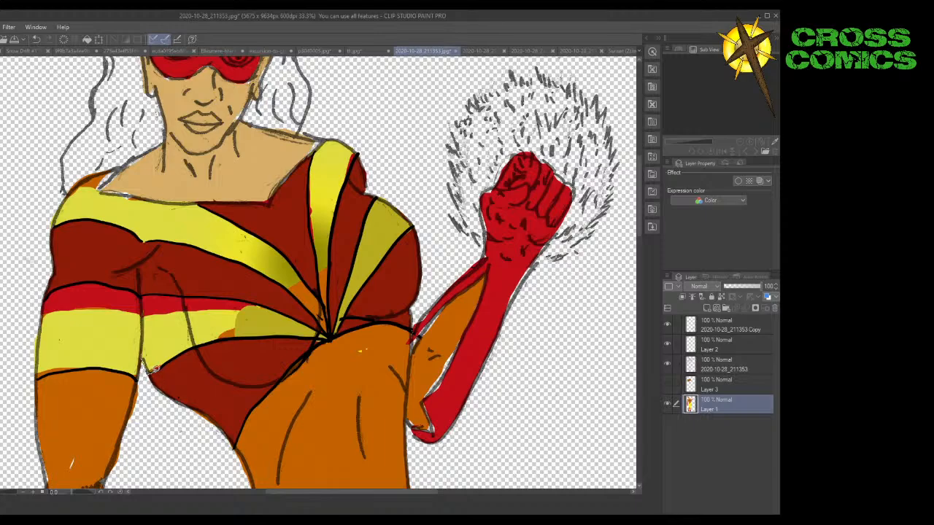
mouse_move(185, 348)
mouse_down()
mouse_move(176, 299)
mouse_move(153, 291)
mouse_move(141, 308)
mouse_move(151, 371)
mouse_up()
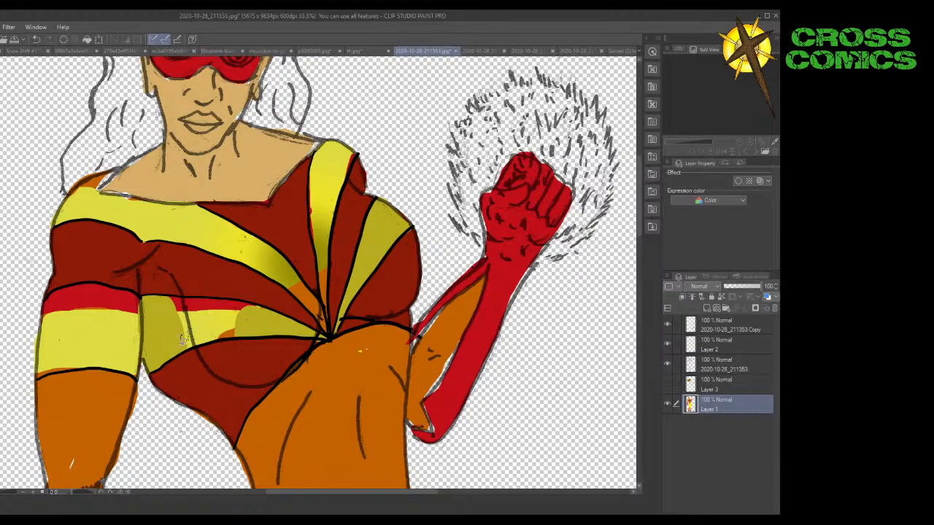
mouse_move(212, 340)
mouse_down()
mouse_move(235, 333)
mouse_move(182, 322)
mouse_move(163, 307)
mouse_move(166, 293)
mouse_move(202, 294)
mouse_move(213, 314)
mouse_move(183, 316)
mouse_up()
mouse_move(257, 298)
mouse_down()
mouse_move(253, 324)
mouse_move(268, 313)
mouse_move(244, 298)
mouse_move(234, 304)
mouse_move(240, 324)
mouse_move(251, 313)
mouse_move(241, 284)
mouse_move(211, 309)
mouse_move(213, 319)
mouse_move(231, 319)
mouse_move(241, 299)
mouse_move(209, 316)
mouse_up()
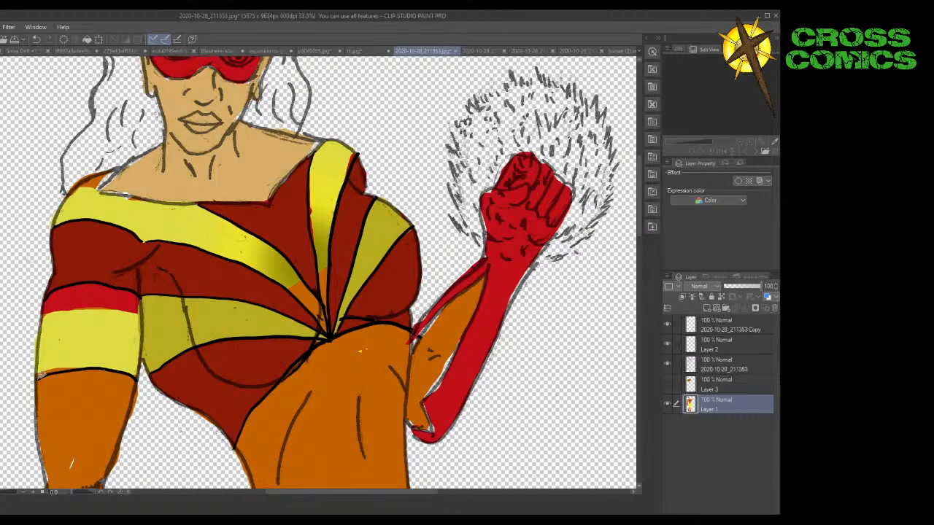
Fill the lowered arm's sleeve stripe with dark yellow up to its inked upper edge, covering the remaining red band.
mouse_move(40, 373)
mouse_down()
mouse_move(95, 364)
mouse_move(138, 376)
mouse_move(141, 328)
mouse_move(94, 305)
mouse_move(69, 309)
mouse_move(46, 321)
mouse_move(41, 372)
mouse_up()
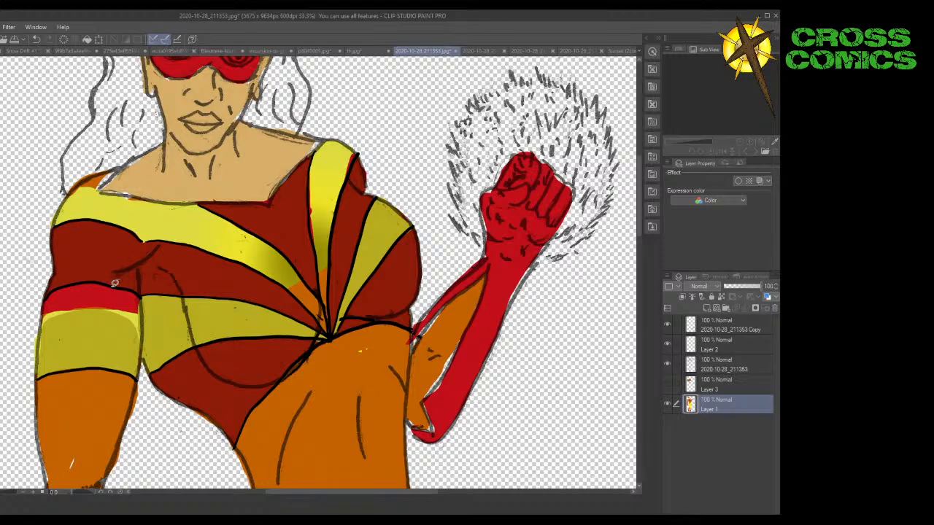
mouse_move(111, 285)
mouse_down()
mouse_move(113, 318)
mouse_move(147, 339)
mouse_move(156, 329)
mouse_move(154, 307)
mouse_move(112, 285)
mouse_up()
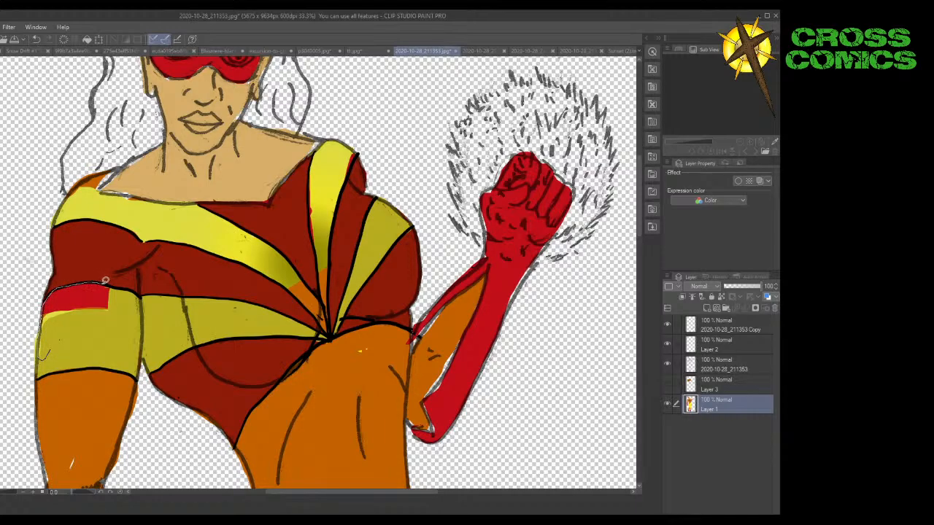
mouse_move(105, 280)
mouse_down()
mouse_move(121, 294)
mouse_move(71, 342)
mouse_move(53, 311)
mouse_up()
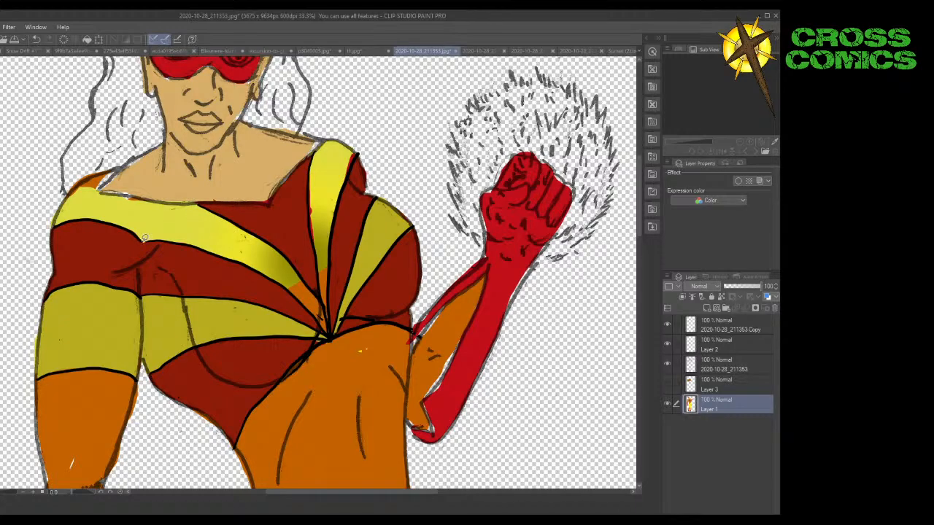
Fill the stripe running from the lowered arm's shoulder across the chest to the convergence point with dark yellow.
mouse_move(145, 238)
mouse_down()
mouse_move(143, 196)
mouse_move(100, 188)
mouse_move(120, 168)
mouse_move(113, 164)
mouse_move(80, 186)
mouse_move(55, 223)
mouse_move(94, 215)
mouse_move(146, 238)
mouse_move(143, 197)
mouse_up()
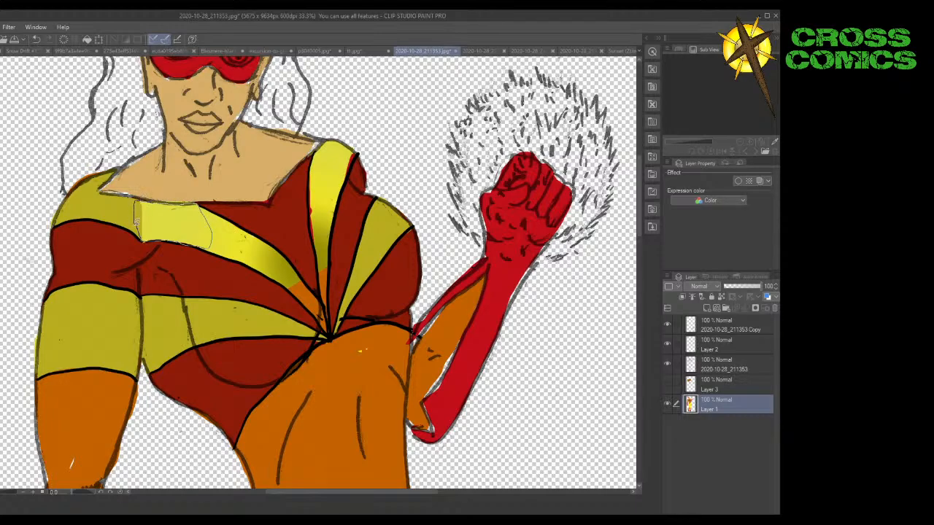
click(140, 215)
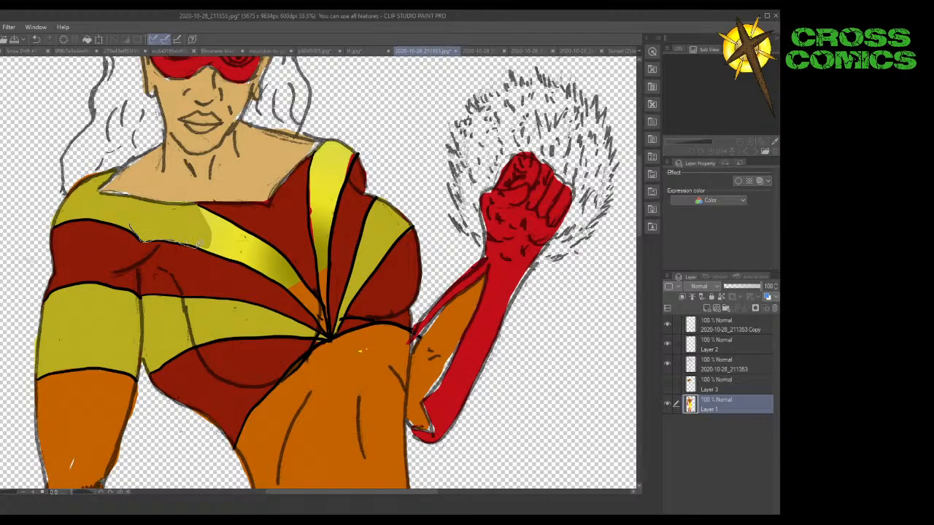
drag(198, 244, 175, 226)
mouse_move(215, 247)
mouse_down()
mouse_move(216, 219)
mouse_move(185, 208)
mouse_up()
mouse_move(223, 251)
mouse_down()
mouse_move(259, 266)
mouse_move(212, 232)
mouse_move(252, 251)
mouse_up()
mouse_move(271, 274)
mouse_down()
mouse_move(217, 235)
mouse_move(274, 274)
mouse_up()
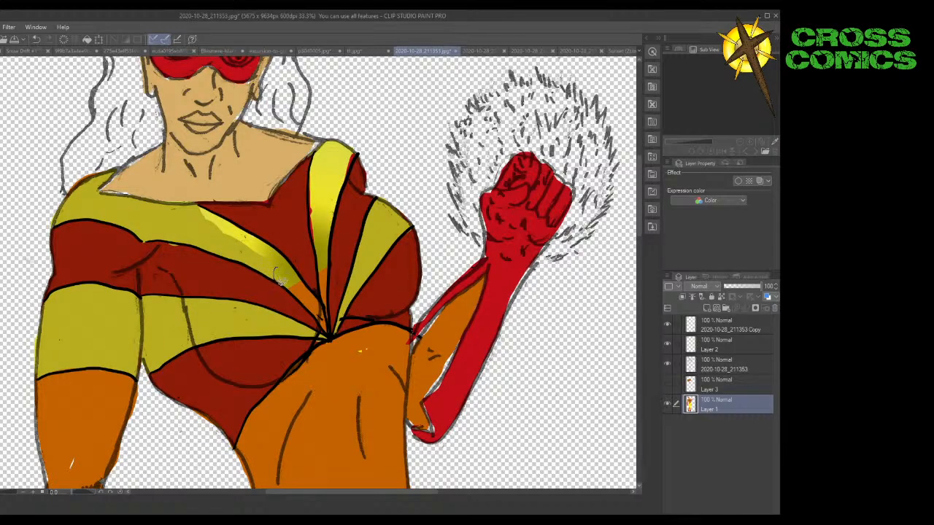
mouse_move(280, 281)
mouse_down()
mouse_move(329, 329)
mouse_move(318, 294)
mouse_move(295, 269)
mouse_move(259, 260)
mouse_move(288, 266)
mouse_move(271, 243)
mouse_move(225, 213)
mouse_move(201, 214)
mouse_up()
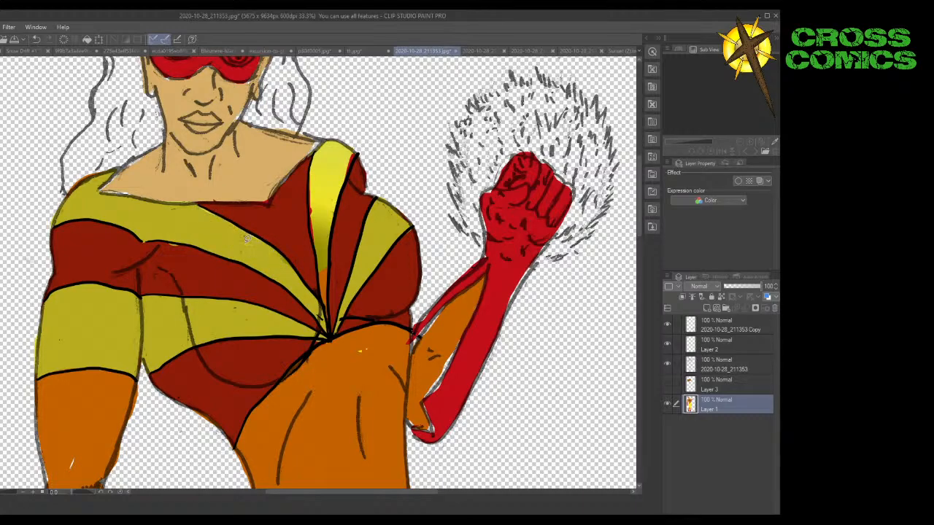
mouse_move(246, 248)
mouse_down()
mouse_move(261, 241)
mouse_move(292, 266)
mouse_move(196, 205)
mouse_move(218, 210)
mouse_move(219, 232)
mouse_up()
Fill the vertical stripe from the raised arm's shoulder down to the convergence point with dark yellow.
mouse_move(345, 143)
mouse_down()
mouse_move(359, 156)
mouse_move(320, 246)
mouse_move(315, 203)
mouse_up()
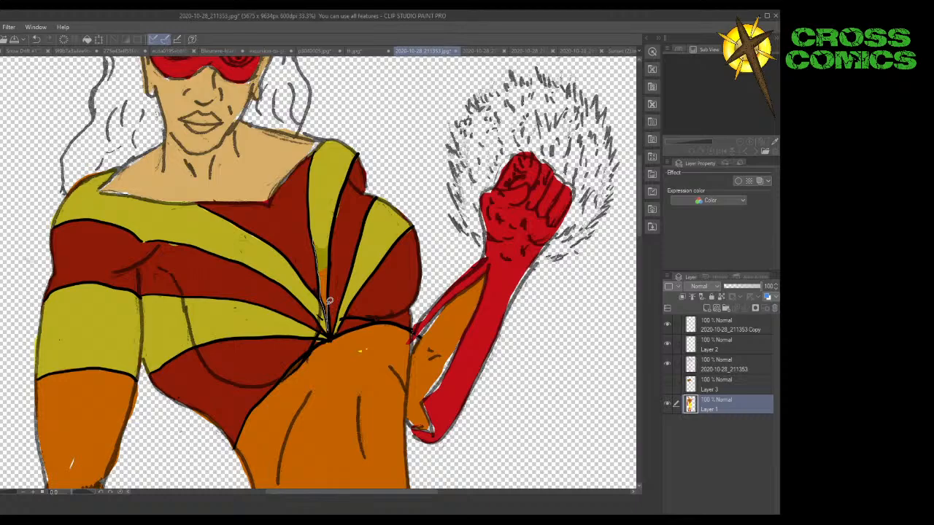
mouse_move(329, 301)
mouse_down()
mouse_move(319, 227)
mouse_move(327, 287)
mouse_move(340, 193)
mouse_up()
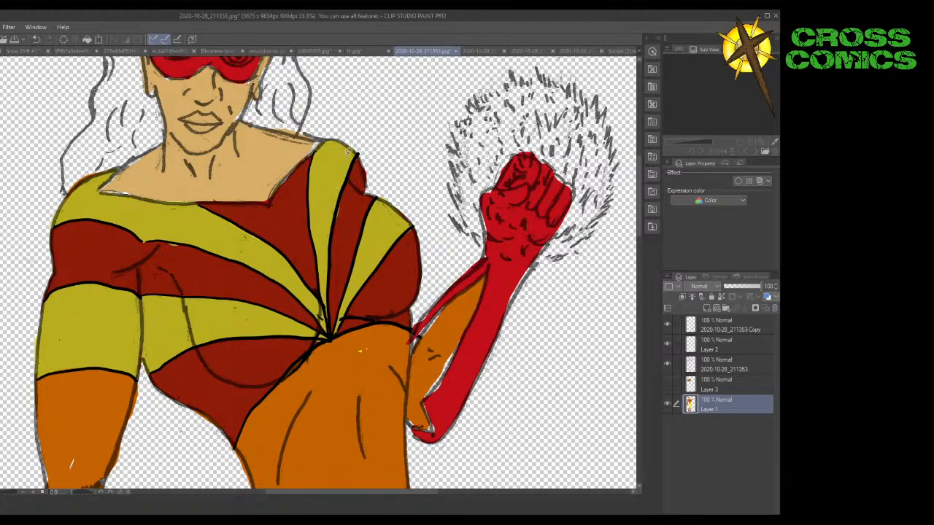
mouse_move(348, 151)
mouse_down()
mouse_move(356, 153)
mouse_move(317, 146)
mouse_up()
Delete Layer 3 and fill the white gaps in the orange areas of both arms on Layer 1.
click(709, 384)
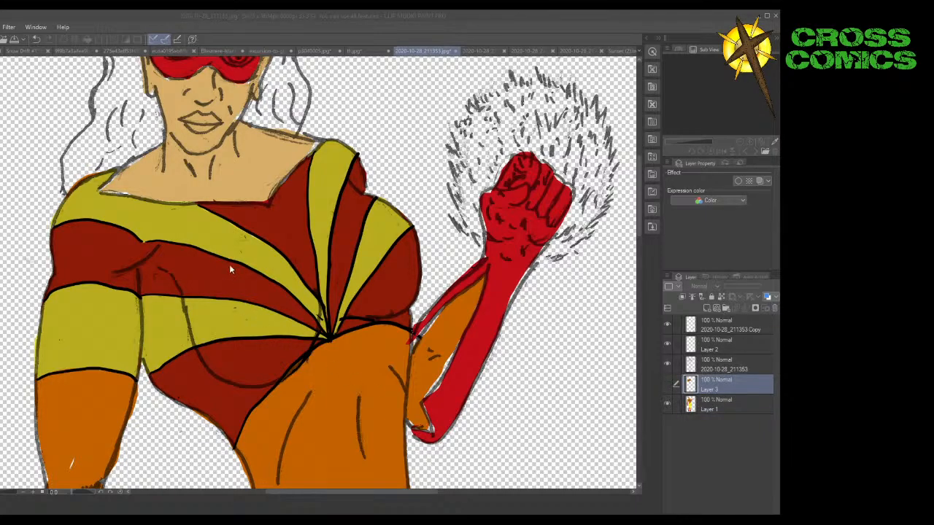
key(ctrl+z)
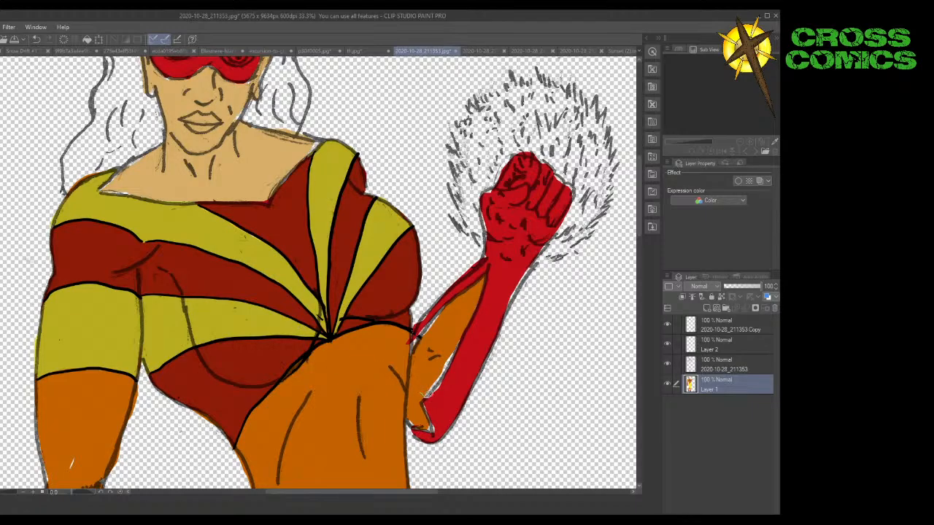
mouse_move(440, 382)
mouse_down()
mouse_move(455, 336)
mouse_move(437, 382)
mouse_move(453, 357)
mouse_move(445, 343)
mouse_move(426, 346)
mouse_move(446, 309)
mouse_up()
drag(72, 425, 63, 469)
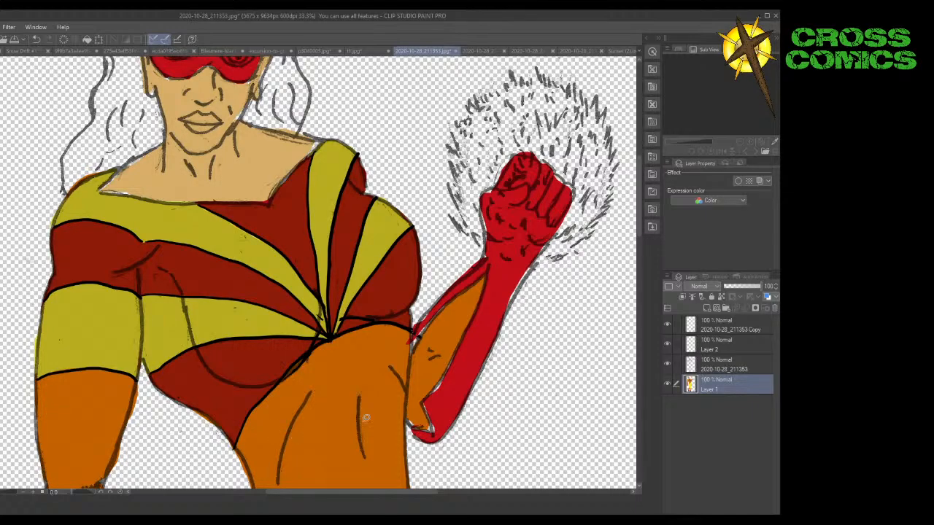
mouse_move(409, 418)
mouse_down()
mouse_move(431, 426)
mouse_move(417, 396)
mouse_move(434, 425)
mouse_move(425, 429)
mouse_move(431, 416)
mouse_up()
Check the whole figure and touch up the white gaps around the orange ankle diamonds on both boots.
scroll(371, 375, down, 1)
scroll(372, 376, down, 1)
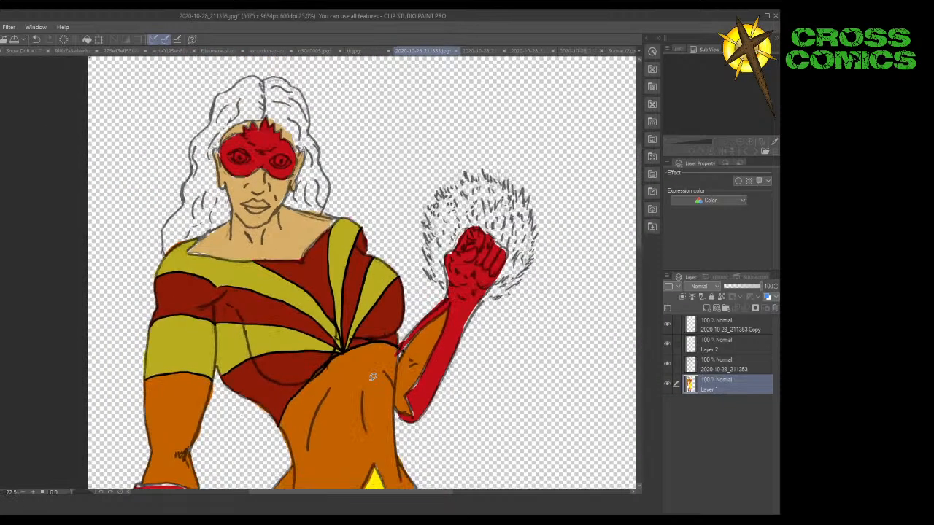
scroll(372, 377, up, 2)
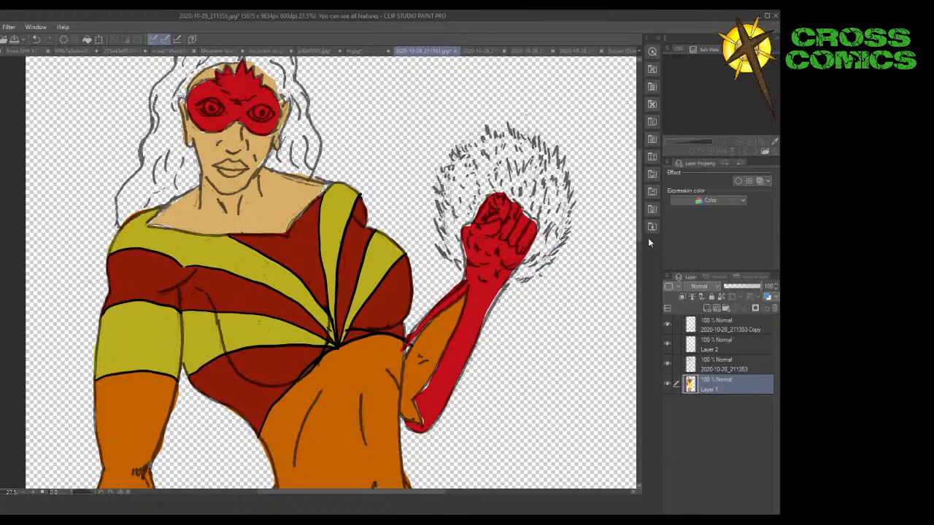
scroll(485, 256, down, 3)
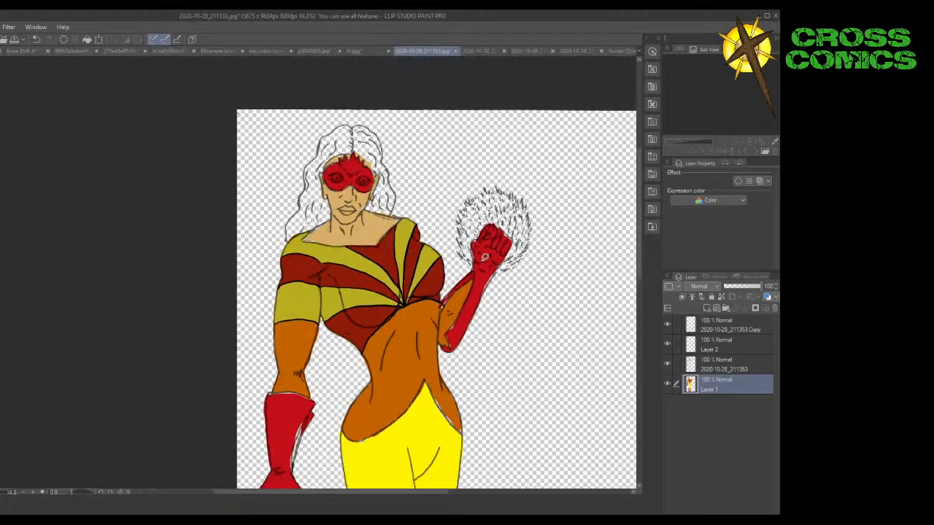
scroll(485, 257, down, 1)
scroll(484, 257, down, 1)
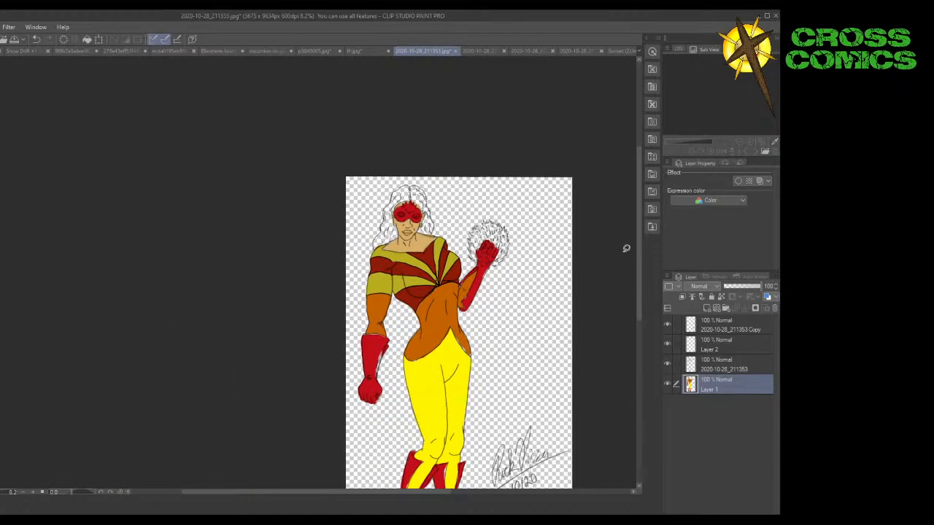
drag(639, 248, 645, 293)
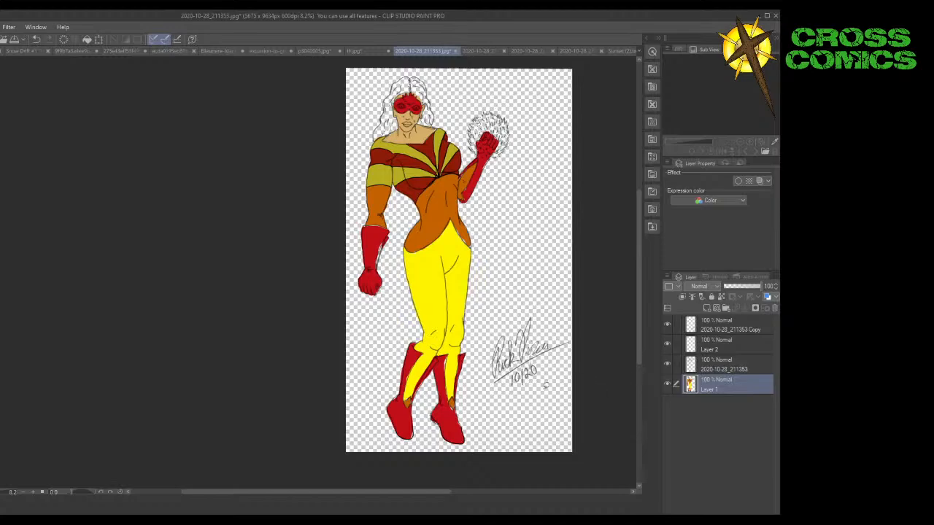
scroll(542, 385, up, 1)
scroll(542, 384, up, 3)
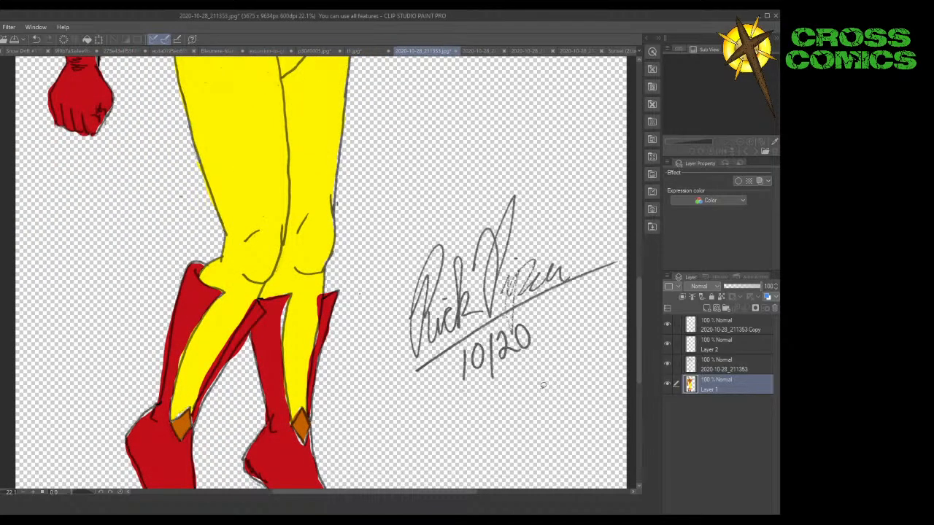
scroll(542, 385, up, 1)
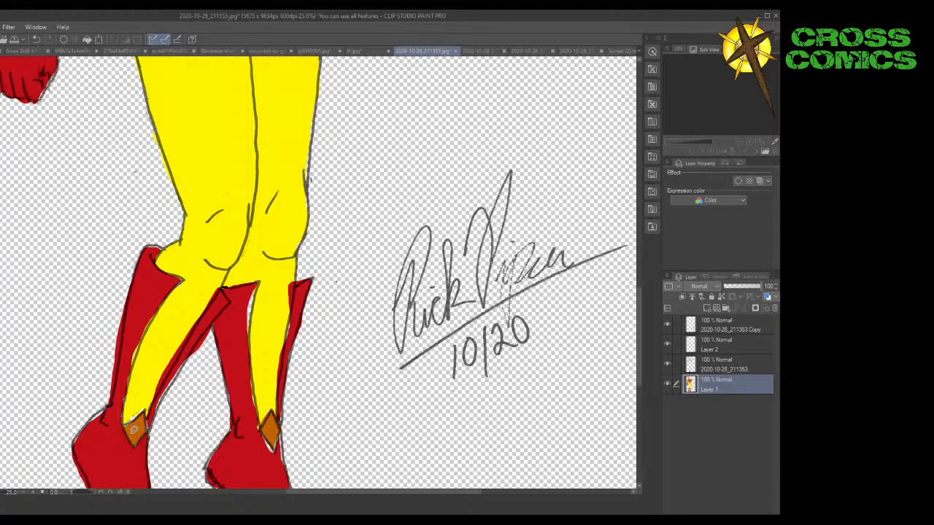
mouse_move(133, 431)
mouse_down()
mouse_move(126, 423)
mouse_move(140, 416)
mouse_up()
drag(276, 438, 284, 424)
Fill the white gap along the hip between the orange top and the yellow leggings on Layer 1.
mouse_move(638, 333)
mouse_down()
mouse_move(643, 248)
mouse_move(632, 239)
mouse_up()
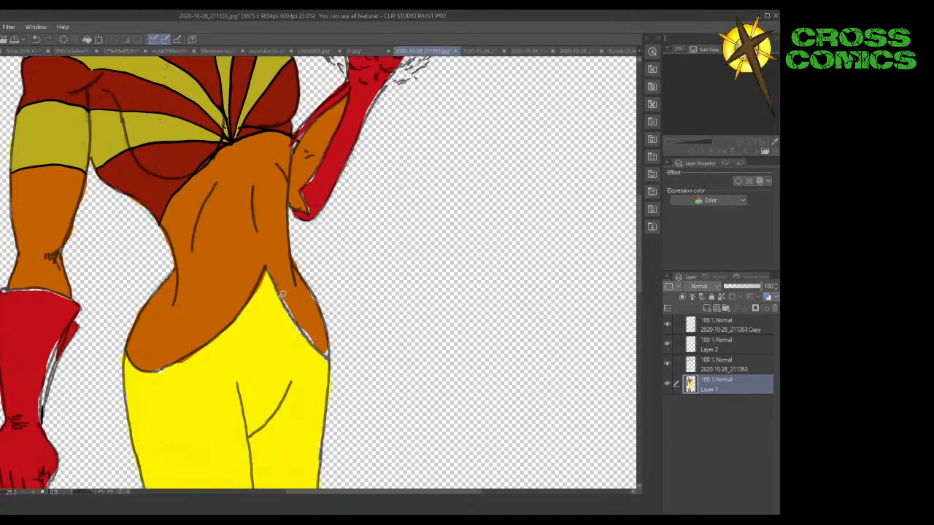
drag(282, 295, 303, 325)
key(ctrl+z)
click(124, 519)
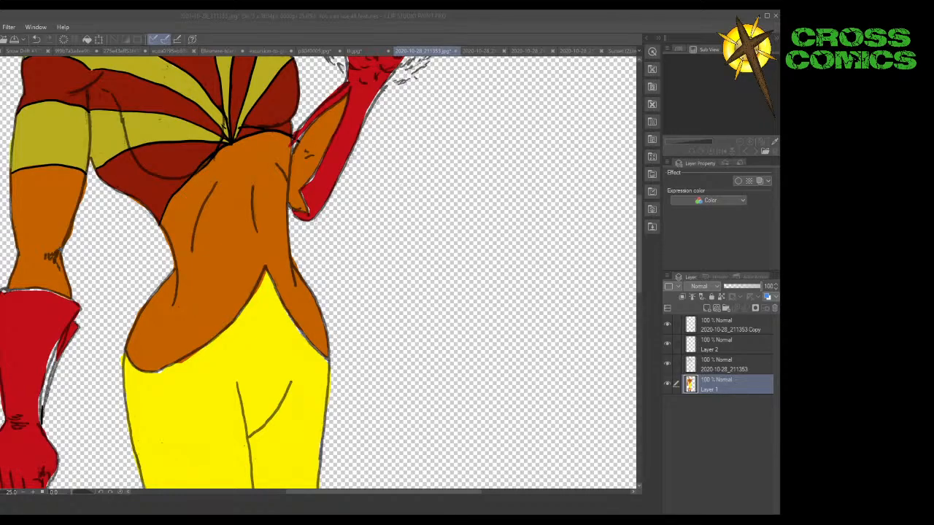
click(722, 21)
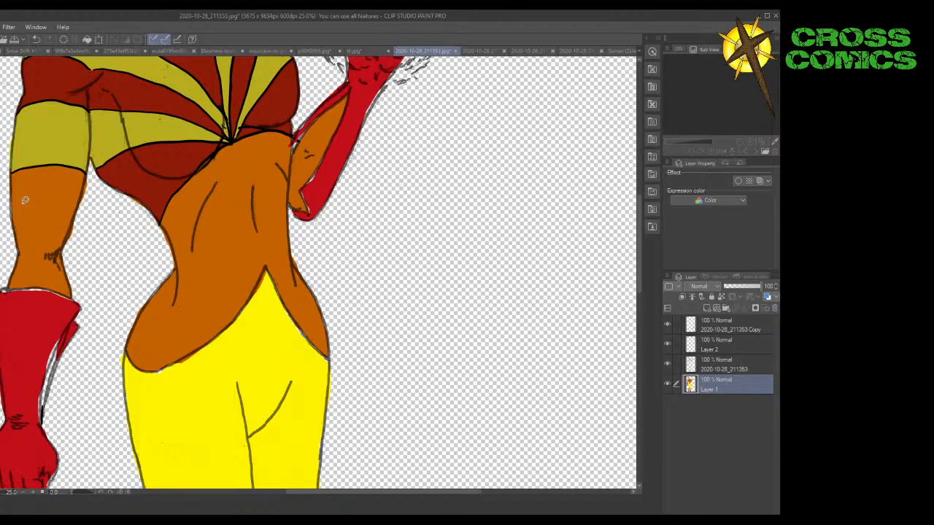
Fill the white gaps around the raised arm's orange section, at the elbow and beside the torso.
scroll(178, 256, up, 1)
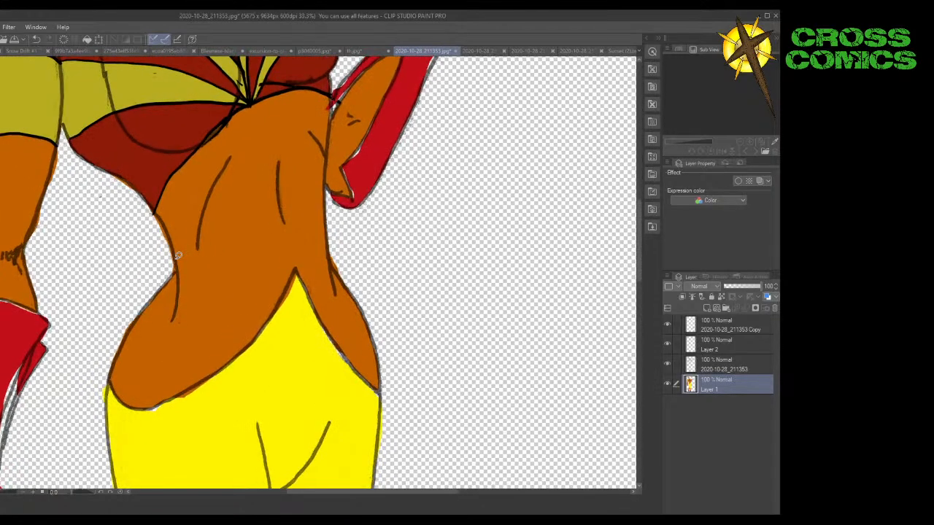
scroll(178, 255, up, 1)
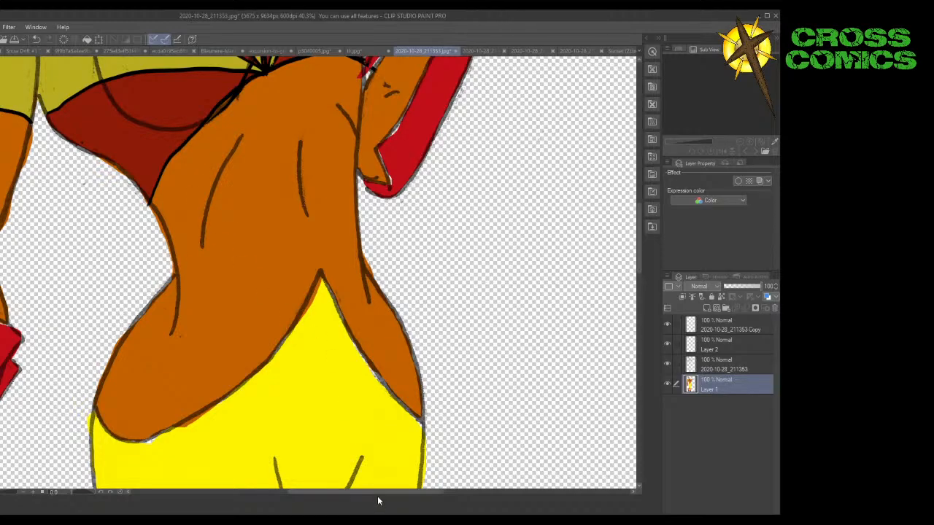
drag(383, 492, 331, 499)
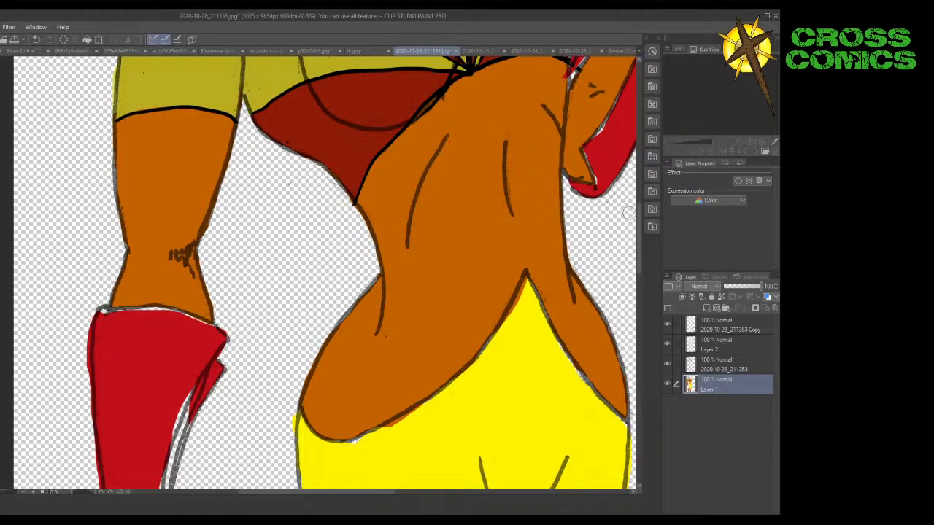
drag(639, 253, 636, 227)
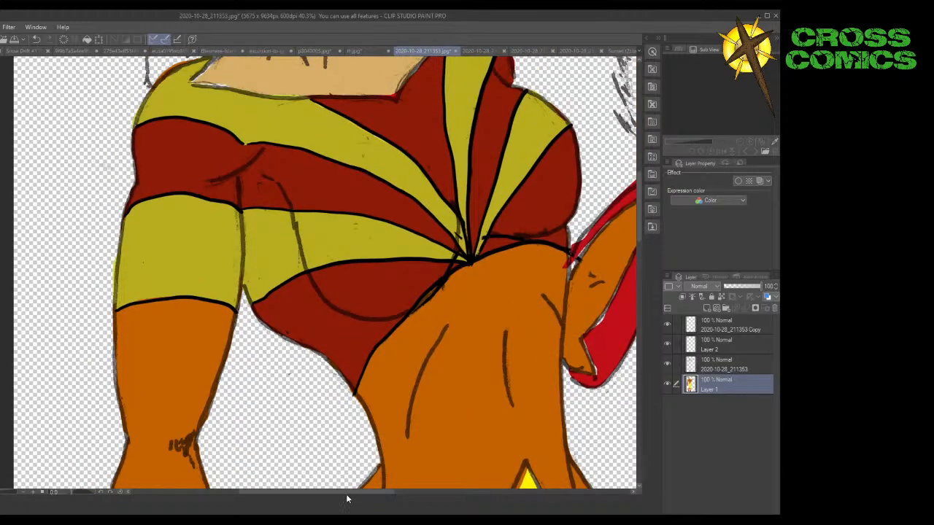
drag(349, 496, 386, 502)
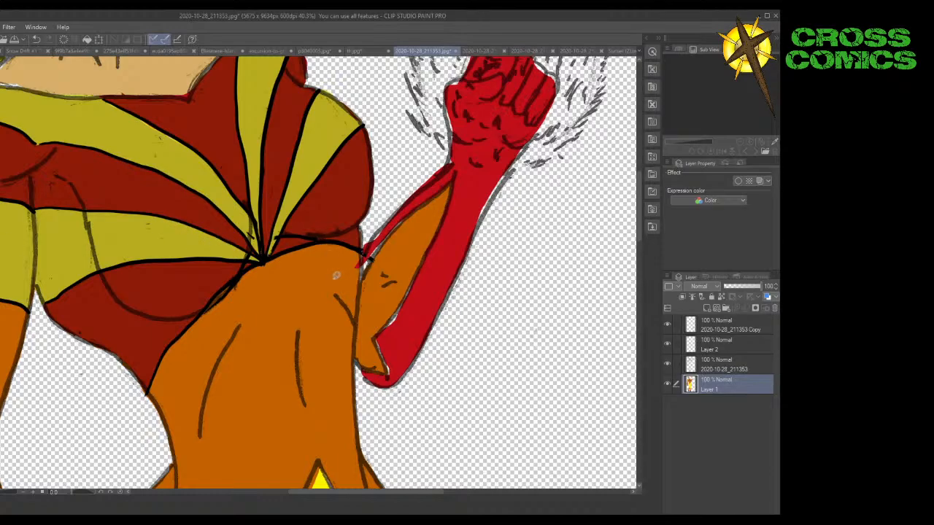
mouse_move(353, 262)
mouse_down()
mouse_move(358, 281)
mouse_move(362, 254)
mouse_move(339, 248)
mouse_move(325, 255)
mouse_move(334, 262)
mouse_up()
mouse_move(391, 370)
mouse_down()
mouse_move(378, 335)
mouse_move(406, 305)
mouse_up()
drag(401, 343, 401, 340)
Fill the white gaps along the raised arm's glove edges and around the fist with red.
mouse_move(363, 260)
mouse_down()
mouse_move(363, 270)
mouse_move(393, 225)
mouse_move(382, 225)
mouse_move(367, 257)
mouse_up()
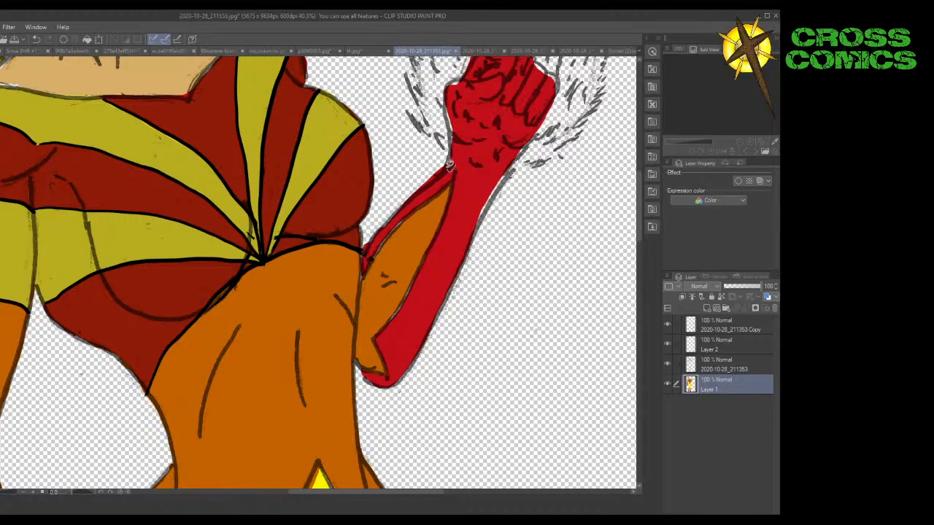
mouse_move(501, 162)
mouse_down()
mouse_move(474, 230)
mouse_move(511, 164)
mouse_up()
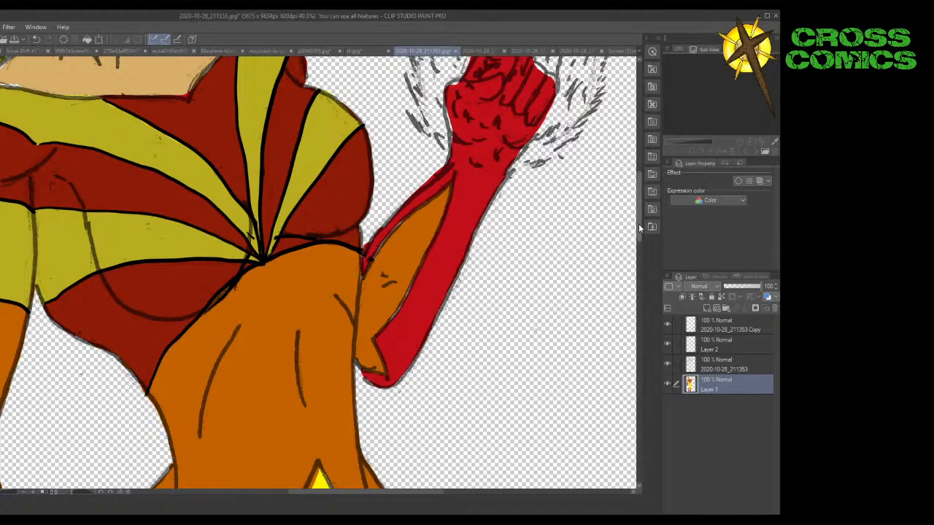
scroll(637, 224, up, 3)
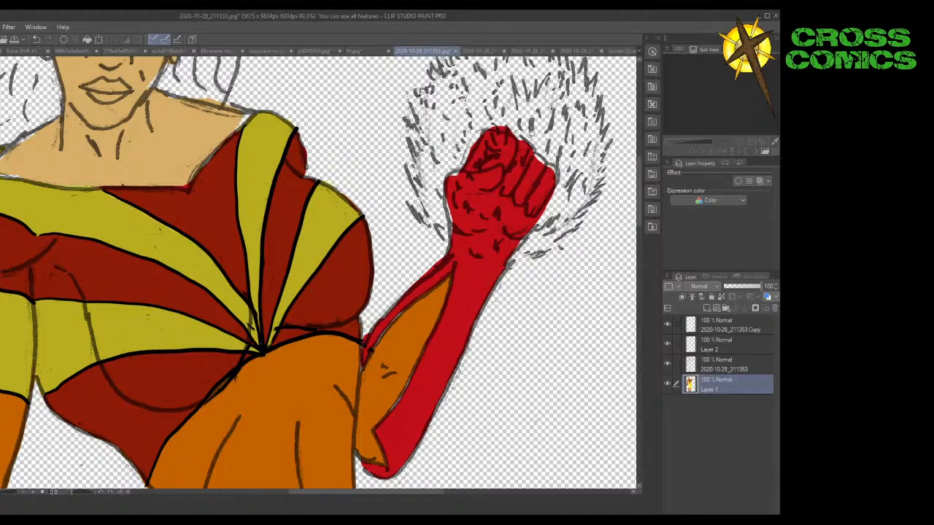
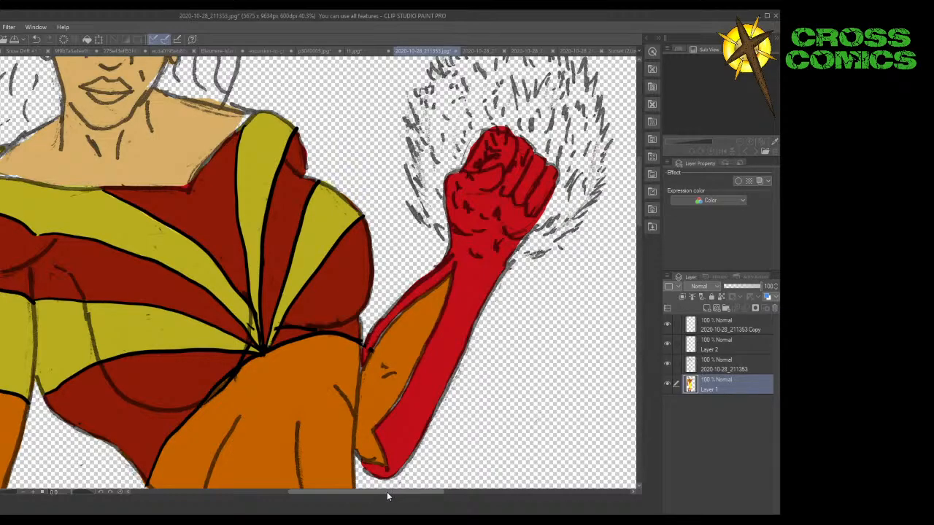
Trim the red spill along the lowered glove's outer edge and colour the forearm sliver inside the glove opening orange.
drag(387, 494, 343, 494)
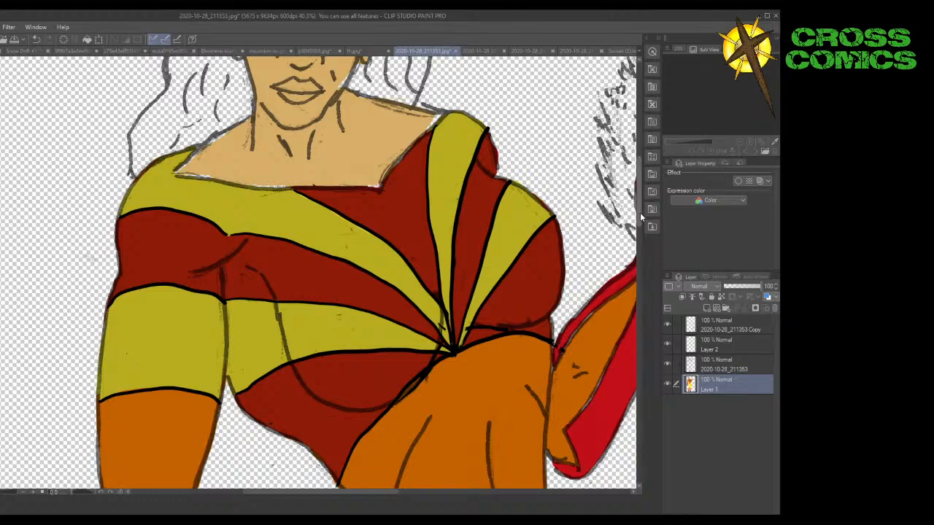
drag(640, 212, 633, 291)
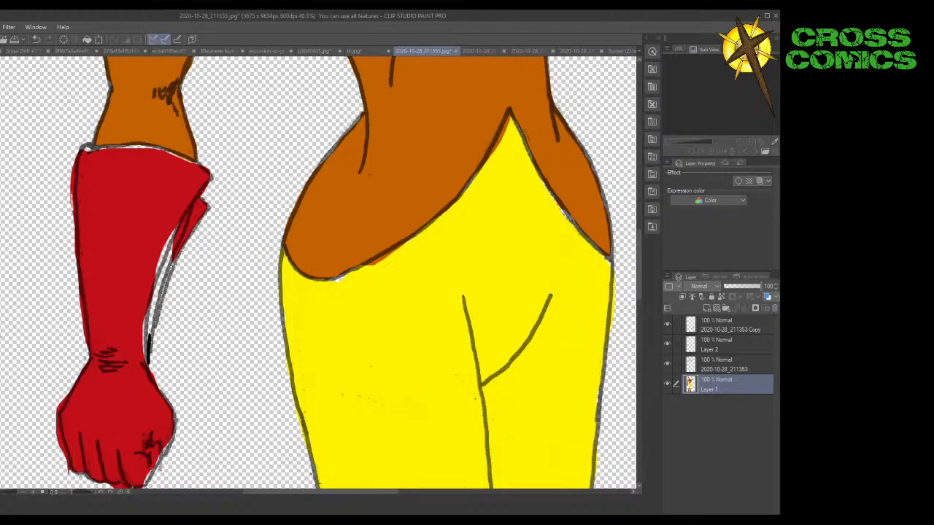
drag(74, 191, 73, 220)
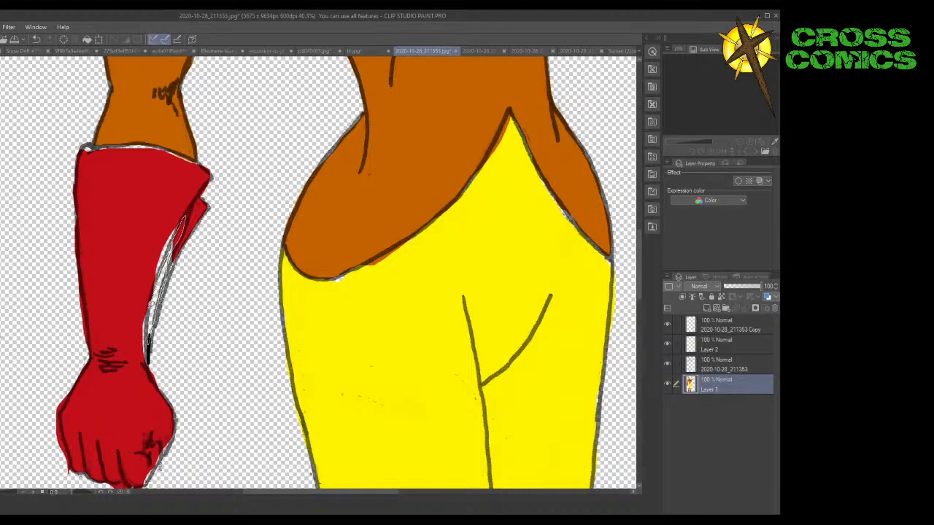
drag(152, 300, 148, 340)
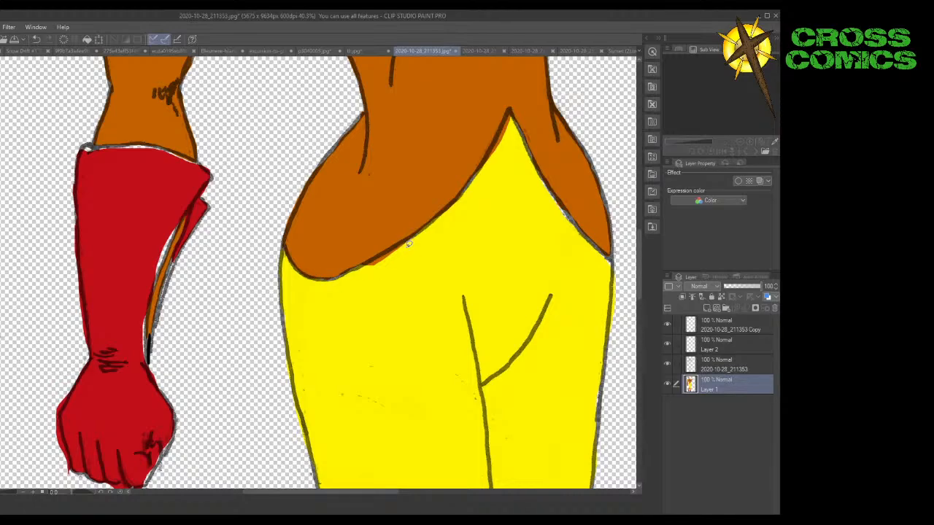
Cover the orange spill along the pointed waistline of the leggings with yellow.
mouse_move(407, 254)
mouse_down()
mouse_move(363, 267)
mouse_move(406, 243)
mouse_up()
mouse_move(559, 208)
mouse_down()
mouse_move(552, 215)
mouse_move(567, 231)
mouse_move(573, 216)
mouse_move(541, 175)
mouse_up()
mouse_move(494, 129)
mouse_down()
mouse_move(506, 131)
mouse_move(500, 153)
mouse_move(491, 150)
mouse_move(511, 109)
mouse_move(514, 131)
mouse_up()
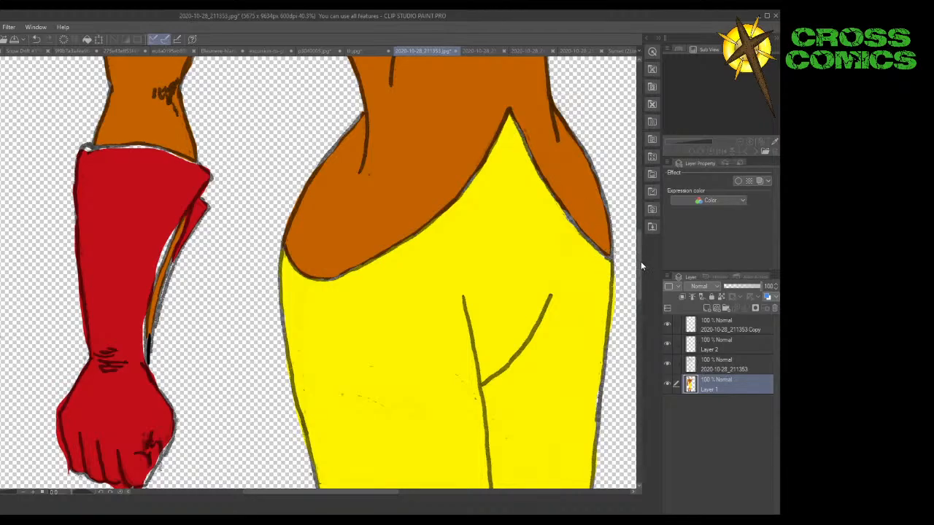
Fill the white gaps along the outer edge of the thigh with yellow.
drag(640, 265, 639, 279)
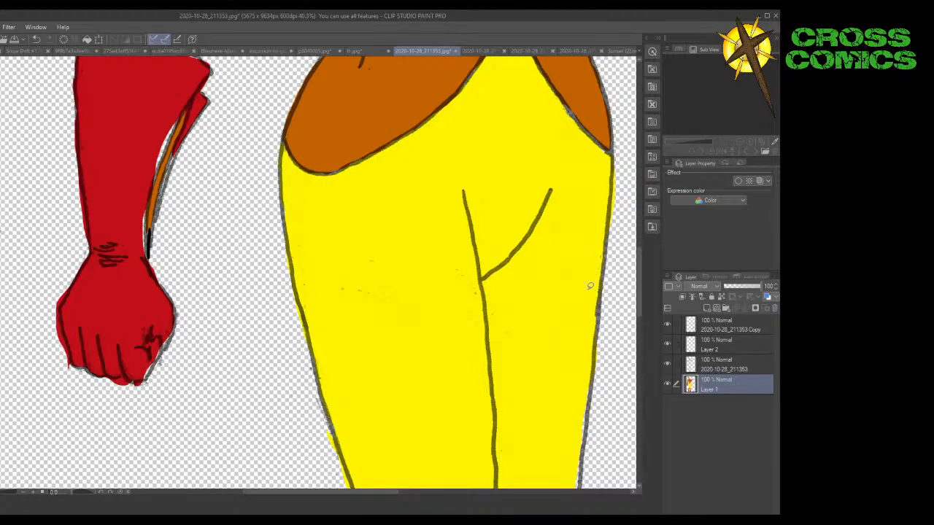
mouse_move(583, 391)
mouse_down()
mouse_move(573, 454)
mouse_move(586, 438)
mouse_move(589, 381)
mouse_up()
mouse_move(582, 428)
mouse_down()
mouse_move(575, 483)
mouse_move(585, 427)
mouse_up()
scroll(577, 487, down, 1)
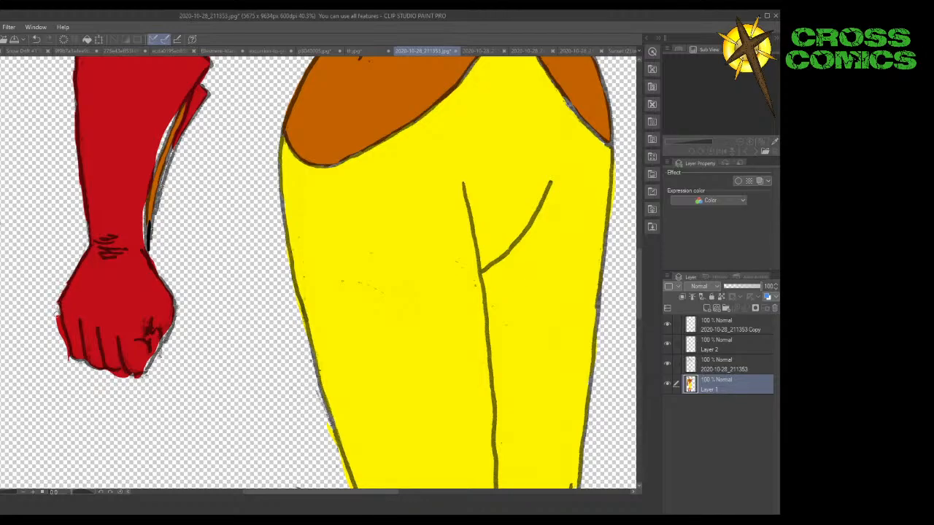
Trim the red spill around the lowered fist and fill the white gap along the glove opening with red.
drag(58, 325, 68, 364)
mouse_move(119, 374)
mouse_down()
mouse_move(138, 378)
mouse_move(122, 376)
mouse_up()
click(141, 323)
mouse_move(141, 196)
mouse_down()
mouse_move(141, 242)
mouse_move(146, 193)
mouse_up()
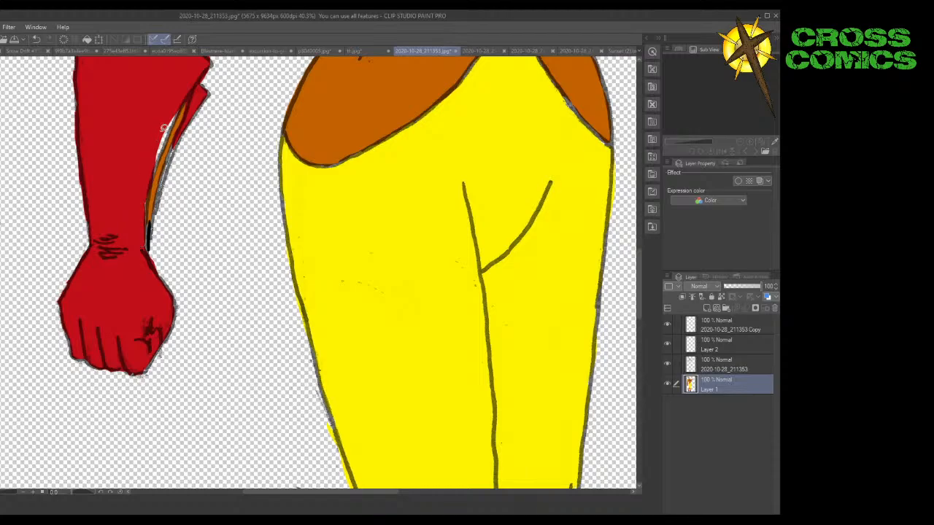
mouse_move(180, 140)
mouse_down()
mouse_move(166, 179)
mouse_move(177, 128)
mouse_move(153, 148)
mouse_move(151, 169)
mouse_move(177, 96)
mouse_move(150, 127)
mouse_move(145, 216)
mouse_move(155, 143)
mouse_up()
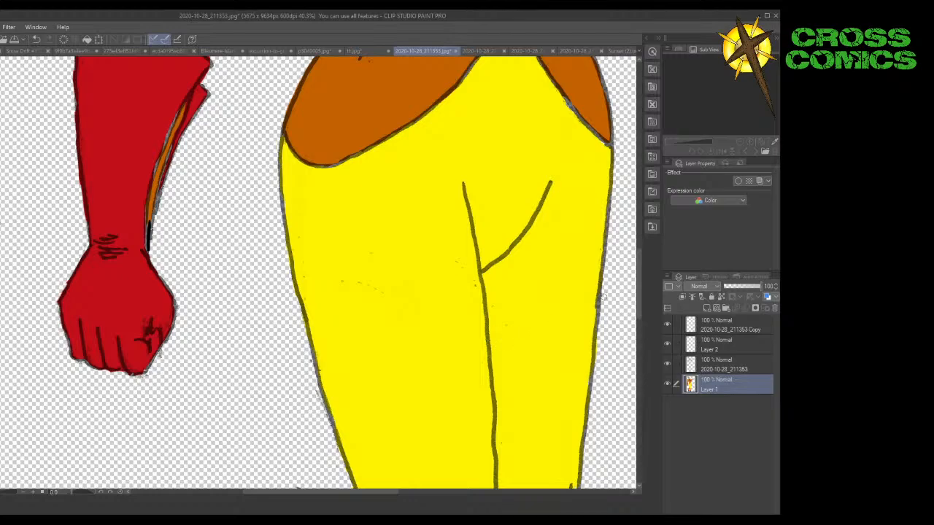
drag(638, 299, 637, 340)
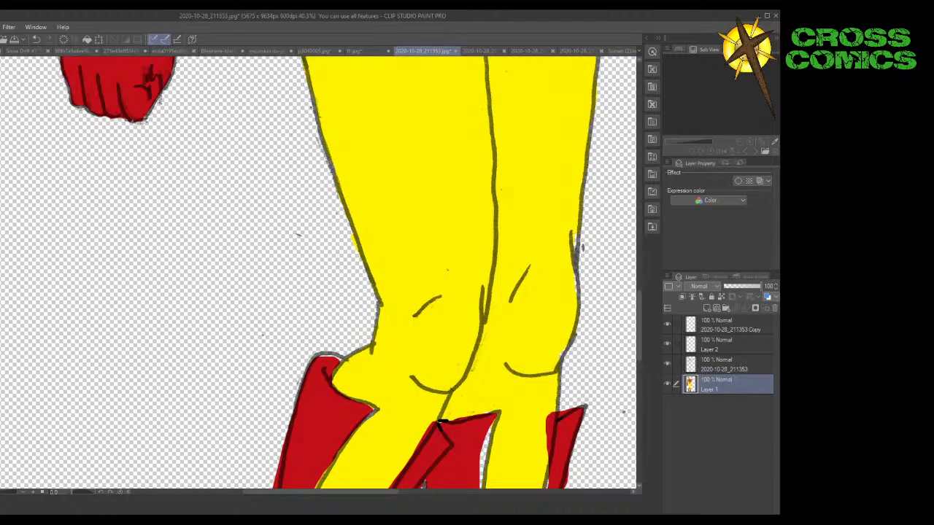
mouse_move(544, 340)
mouse_down()
mouse_move(547, 356)
mouse_move(561, 357)
mouse_up()
key(ctrl+z)
drag(561, 254, 575, 300)
key(ctrl+z)
Cover the red spill at the boot tops and along the shins with yellow up to the outlines.
drag(640, 339, 644, 369)
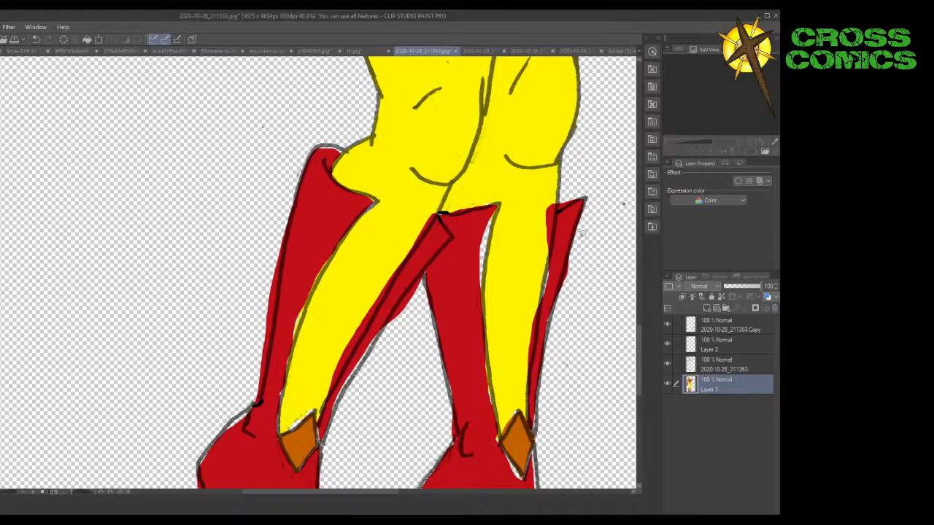
mouse_move(546, 203)
mouse_down()
mouse_move(544, 248)
mouse_move(557, 223)
mouse_move(558, 199)
mouse_move(547, 195)
mouse_up()
mouse_move(451, 209)
mouse_down()
mouse_move(500, 196)
mouse_move(467, 191)
mouse_up()
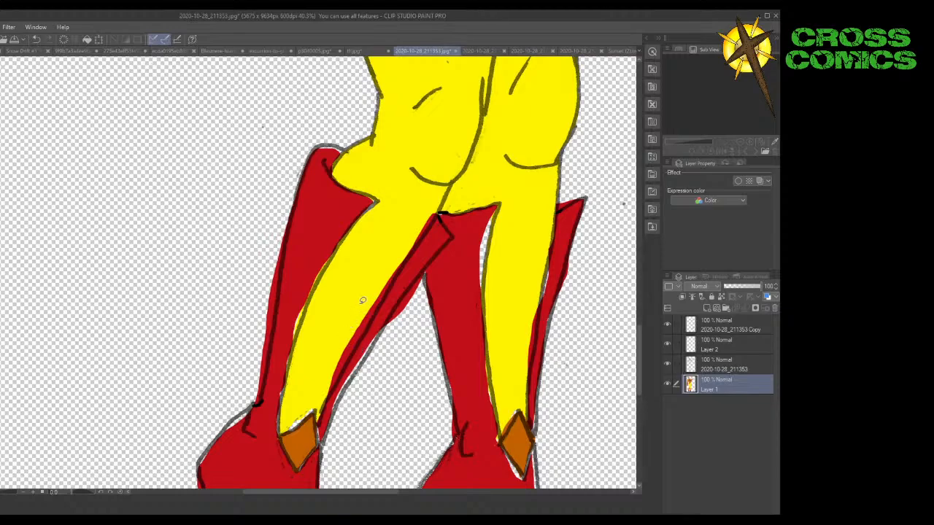
mouse_move(360, 301)
mouse_down()
mouse_move(330, 386)
mouse_move(371, 320)
mouse_move(361, 299)
mouse_up()
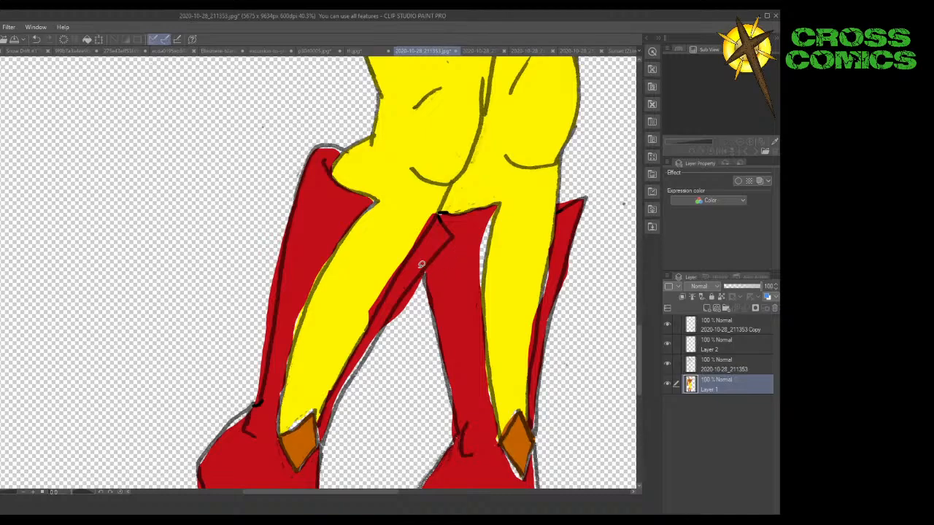
mouse_move(399, 243)
mouse_down()
mouse_move(364, 322)
mouse_move(405, 265)
mouse_move(410, 248)
mouse_move(399, 243)
mouse_up()
mouse_move(429, 201)
mouse_down()
mouse_move(412, 246)
mouse_move(441, 204)
mouse_up()
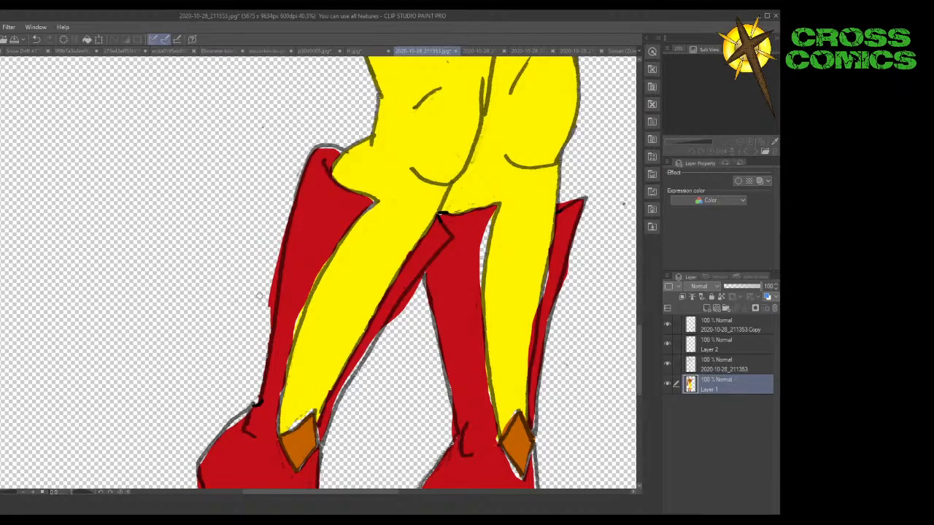
Erase the red spill outside the bent leg's boot, along its back edge and below the front flap.
mouse_move(266, 279)
mouse_down()
mouse_move(268, 328)
mouse_move(279, 235)
mouse_move(270, 313)
mouse_move(268, 298)
mouse_up()
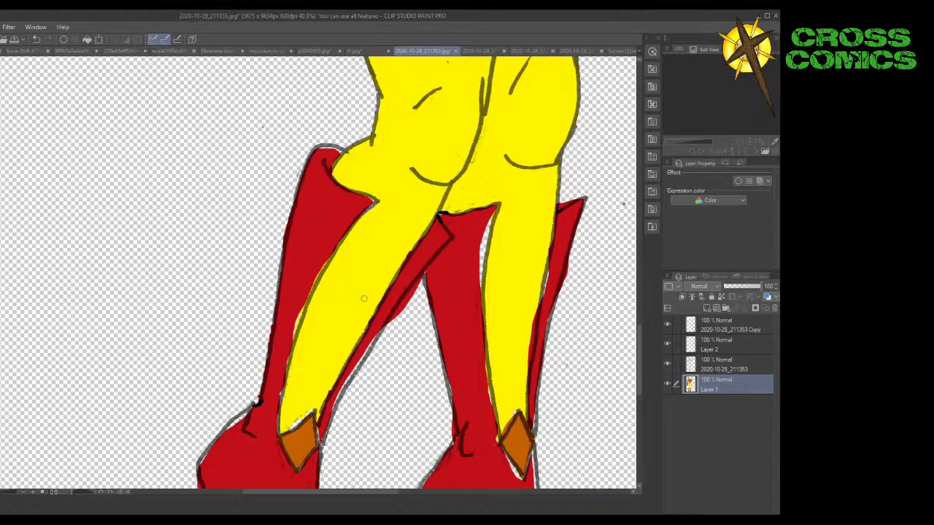
mouse_move(391, 311)
mouse_down()
mouse_move(390, 325)
mouse_move(411, 292)
mouse_move(403, 309)
mouse_up()
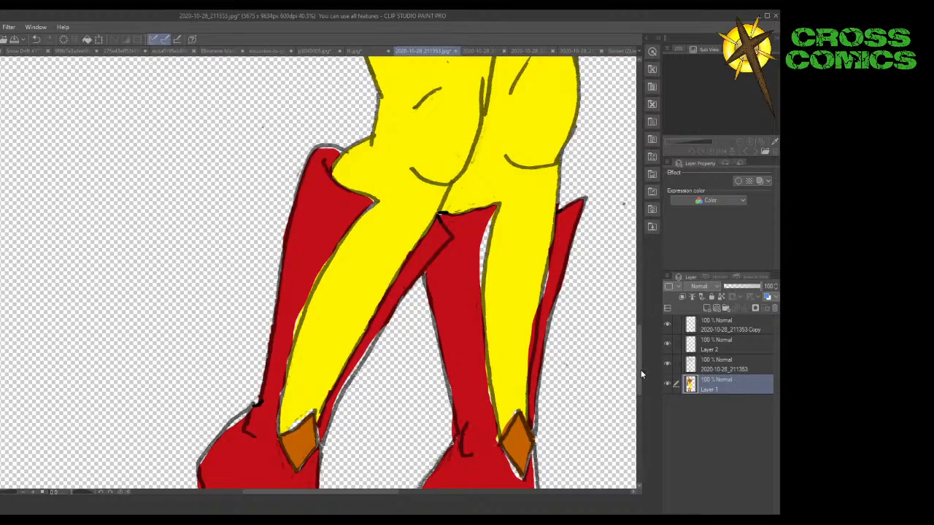
Fill the white gaps at the bent leg's boot toe and along the other boot's heel and instep with red.
drag(641, 369, 641, 400)
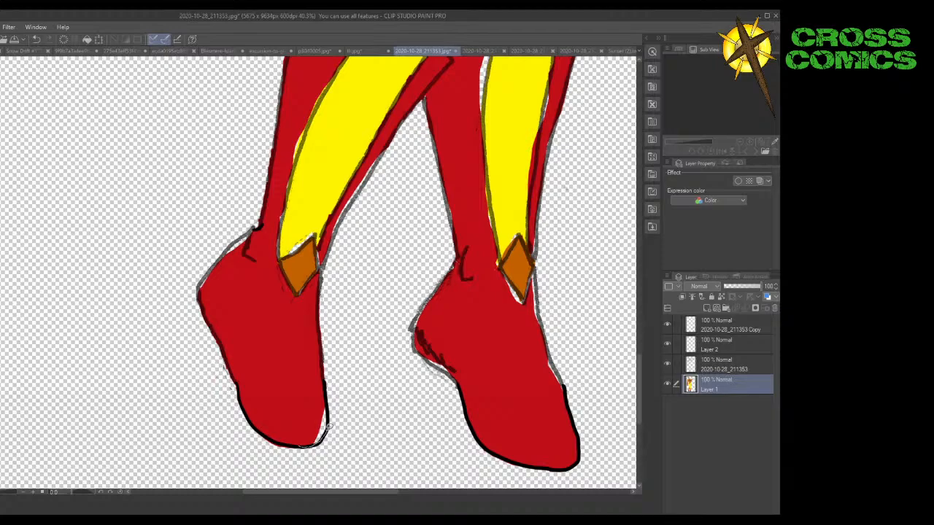
drag(328, 427, 319, 394)
drag(441, 344, 464, 342)
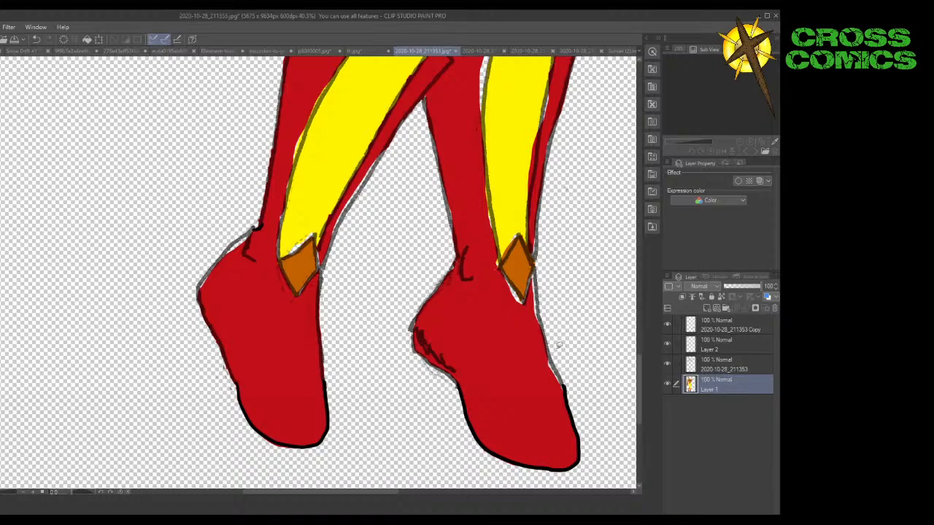
mouse_move(540, 353)
mouse_down()
mouse_move(564, 390)
mouse_move(556, 363)
mouse_move(539, 364)
mouse_up()
Review the whole coloured figure and look at the open line drawings of the axe warrior and the Blackout bird.
scroll(475, 261, down, 5)
scroll(476, 257, down, 2)
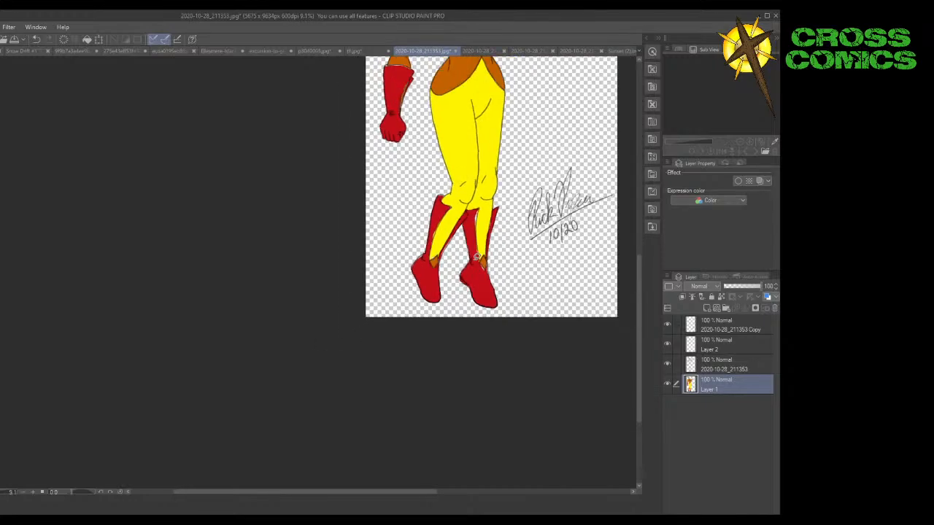
drag(638, 264, 645, 191)
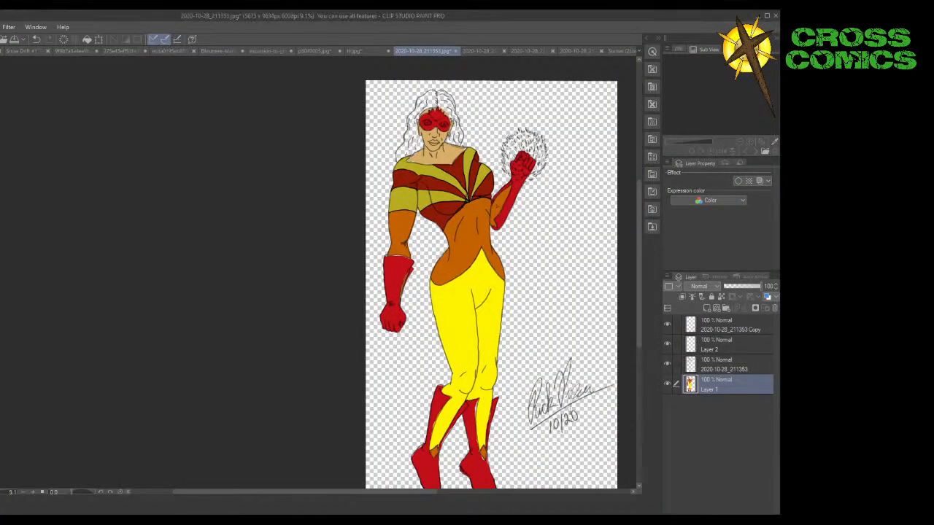
click(488, 52)
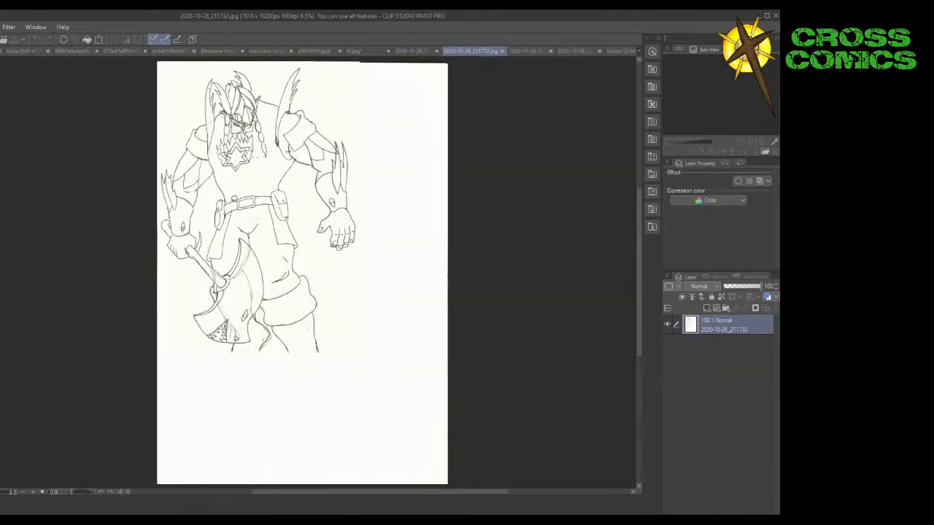
click(521, 52)
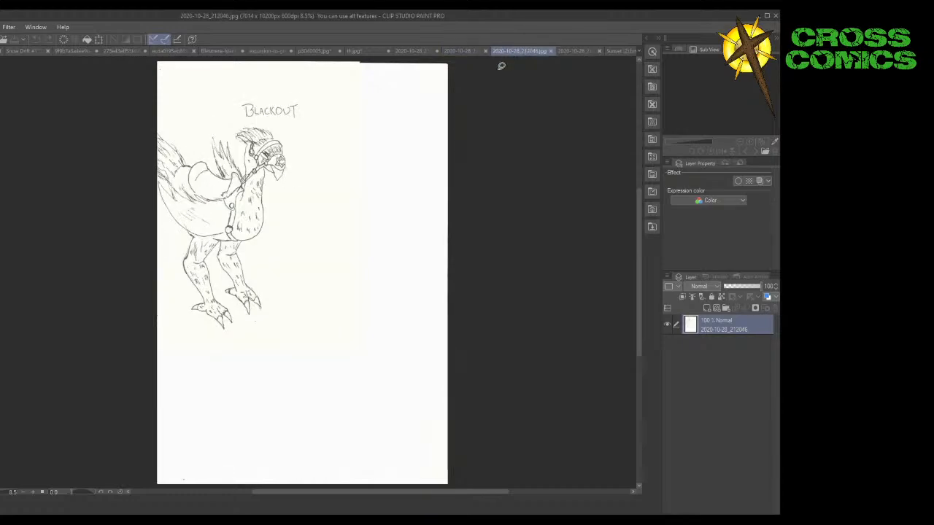